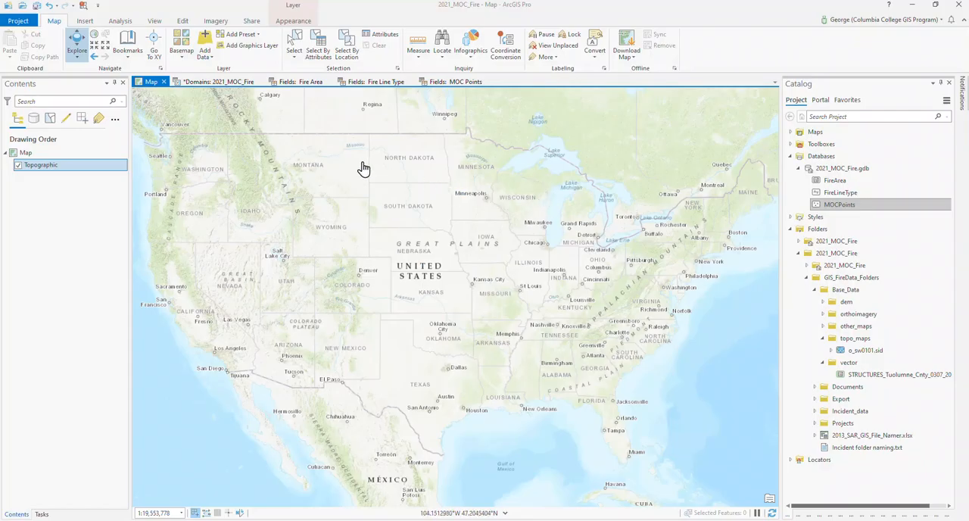
- Review the coded values in the 2021_MOC_Fire geodatabase's domains and the field definitions of Fire Line Type and MOC Points
click(205, 84)
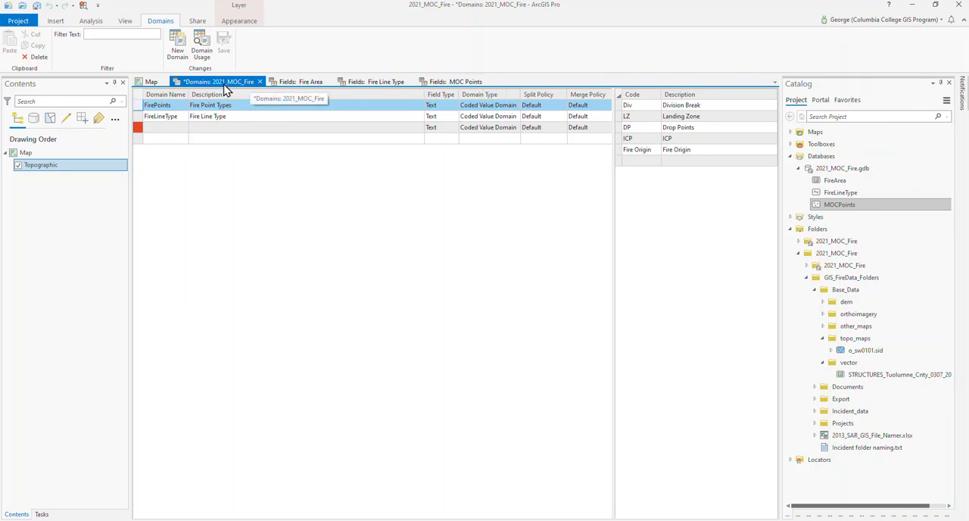
click(819, 170)
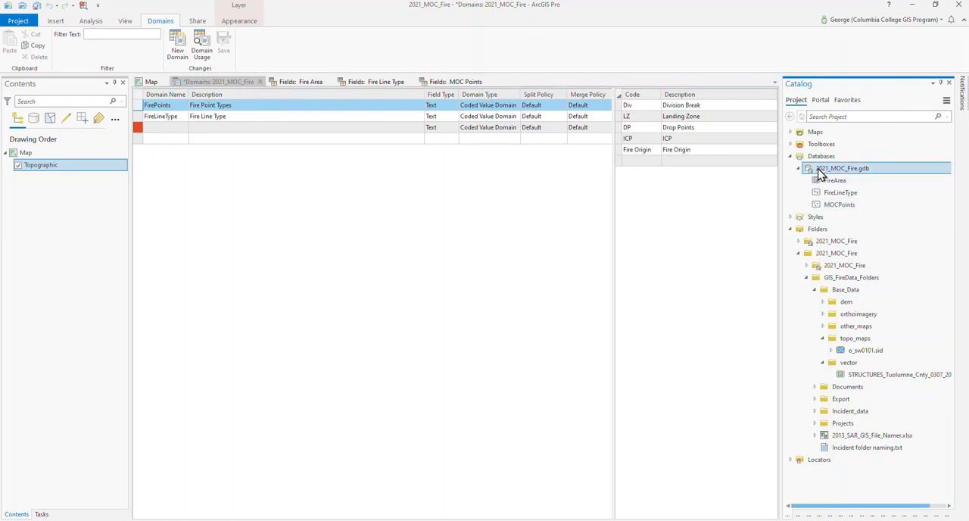
right_click(821, 174)
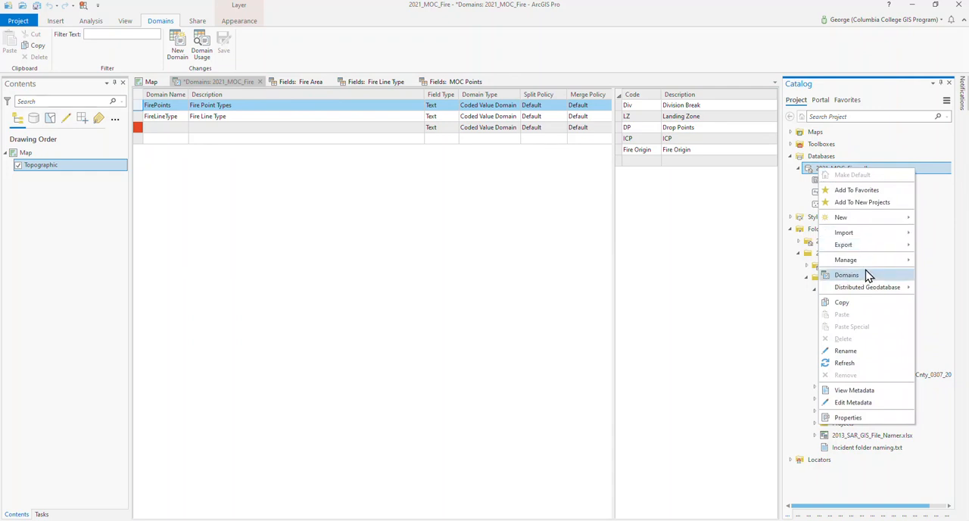
click(891, 89)
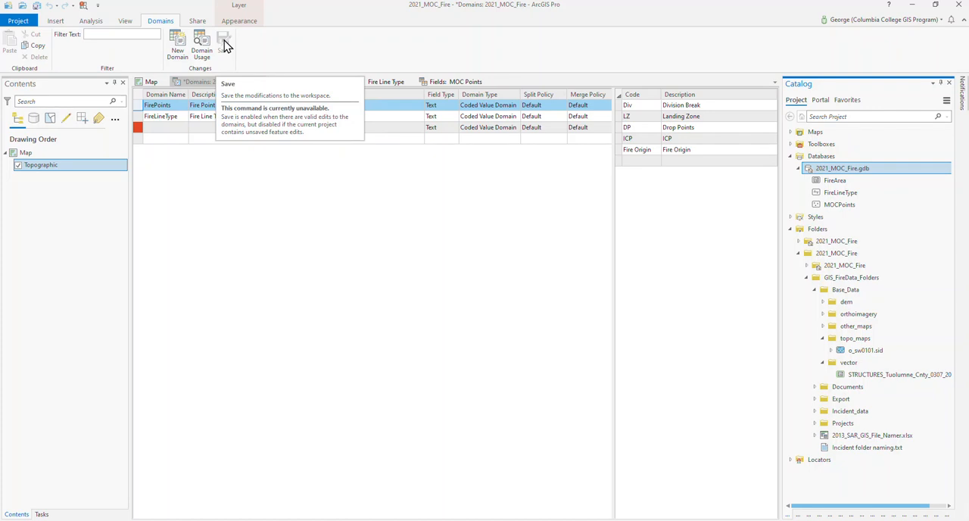
click(137, 118)
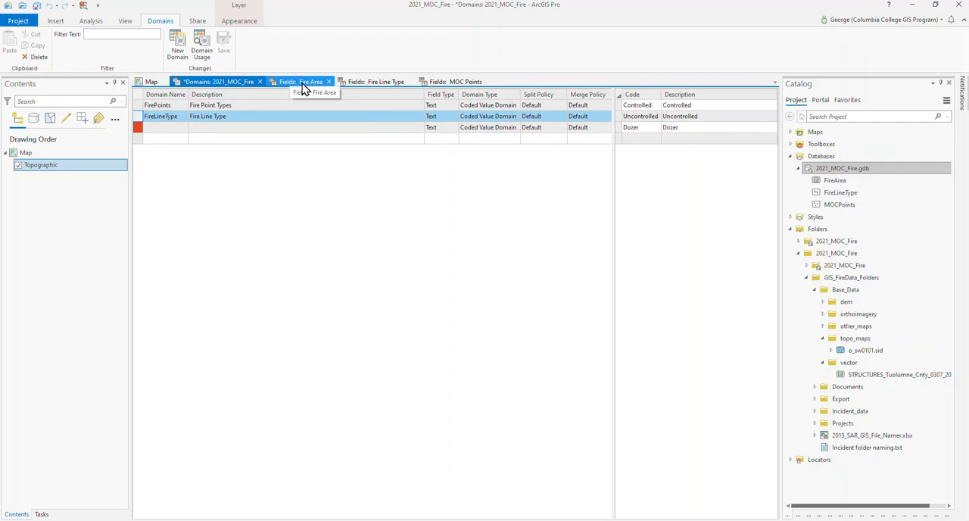
click(368, 90)
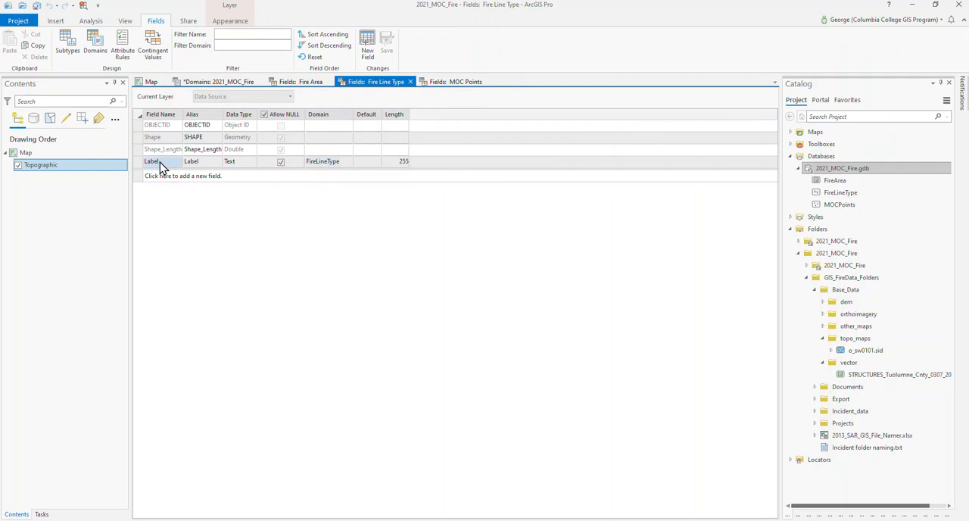
click(439, 85)
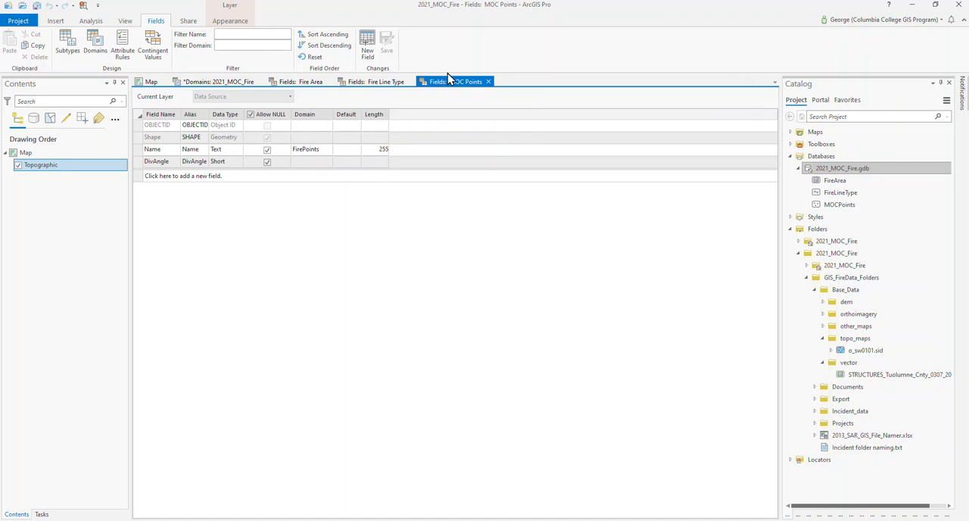
- Return to the map and add the o_sw0101.sid topographic raster from the topo_maps folder to it
click(151, 82)
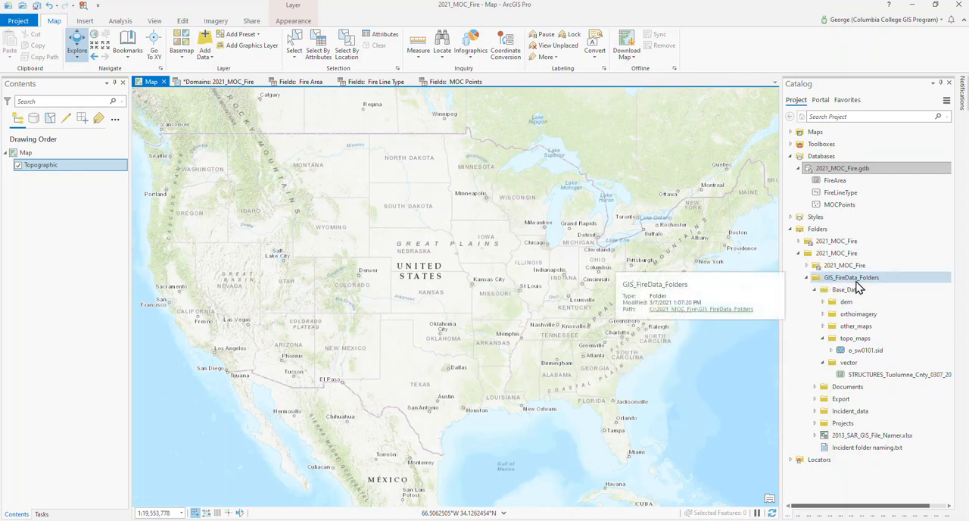
click(842, 353)
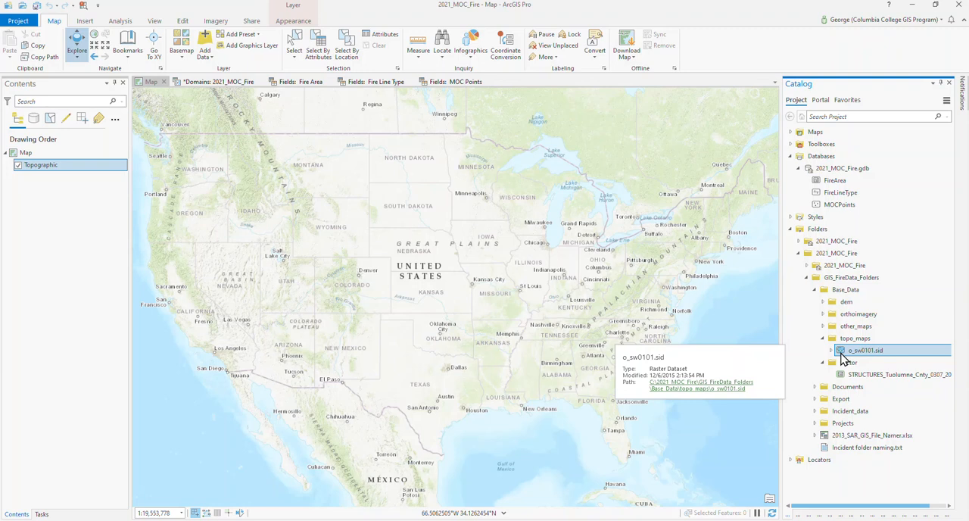
right_click(841, 353)
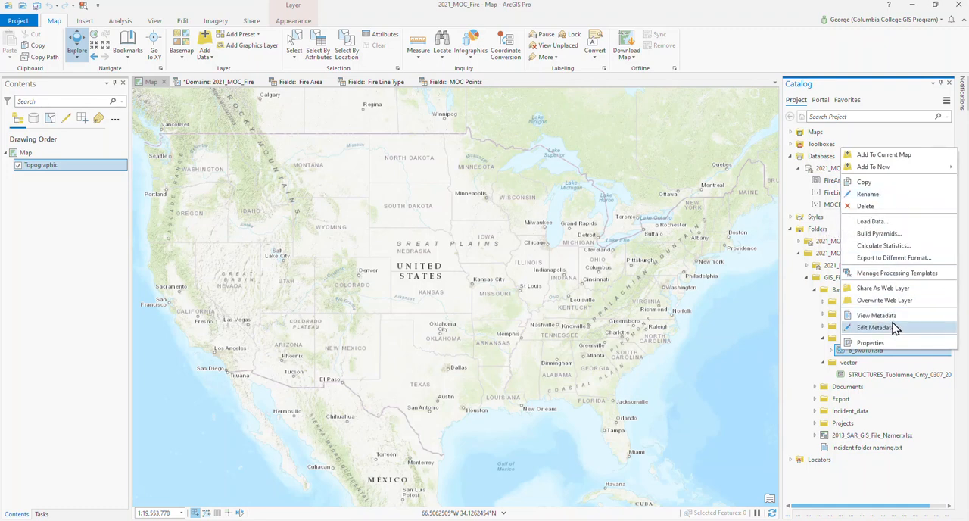
click(884, 158)
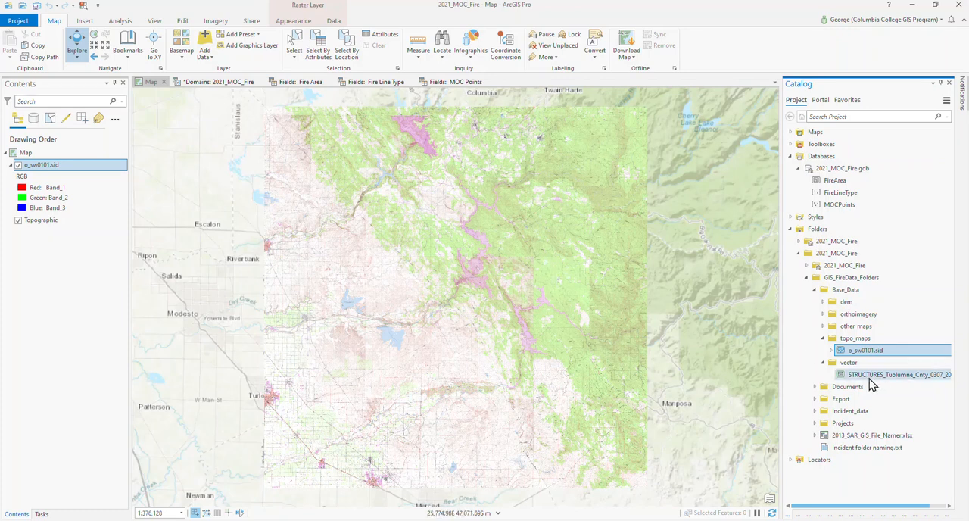
- Add the STRUCTURES_Tuolumne_Cnty_0307_2018 shapefile from the vector folder to the current map
click(842, 376)
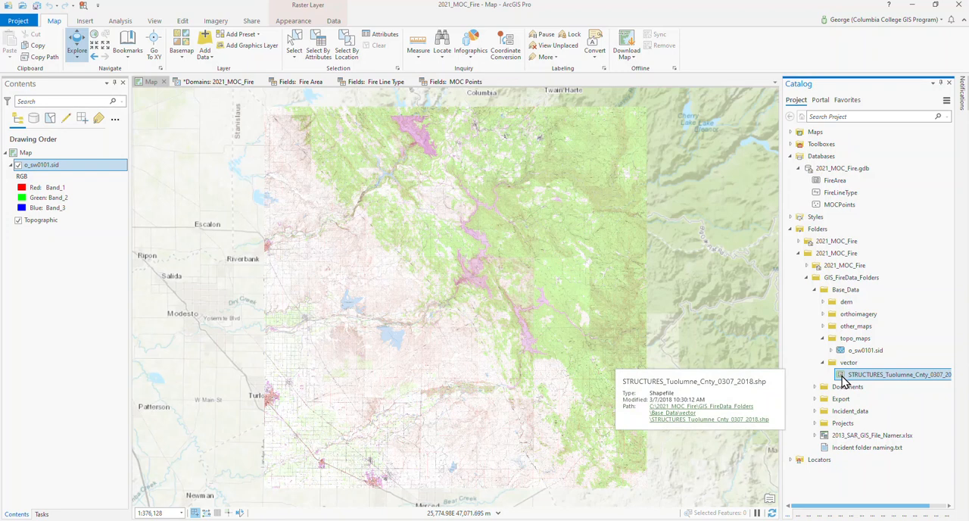
right_click(843, 380)
click(851, 387)
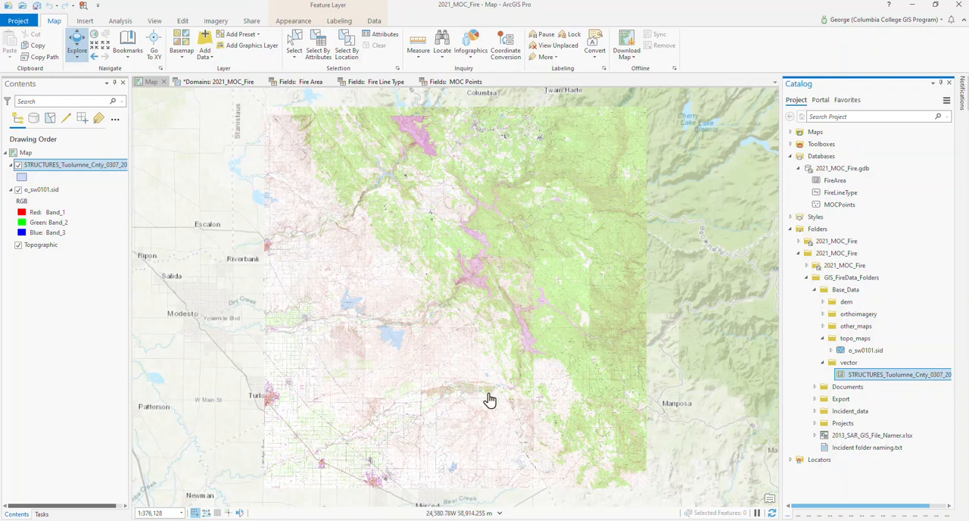
- Show the Go To XY control on the map and set its coordinate units to decimal degrees
click(155, 42)
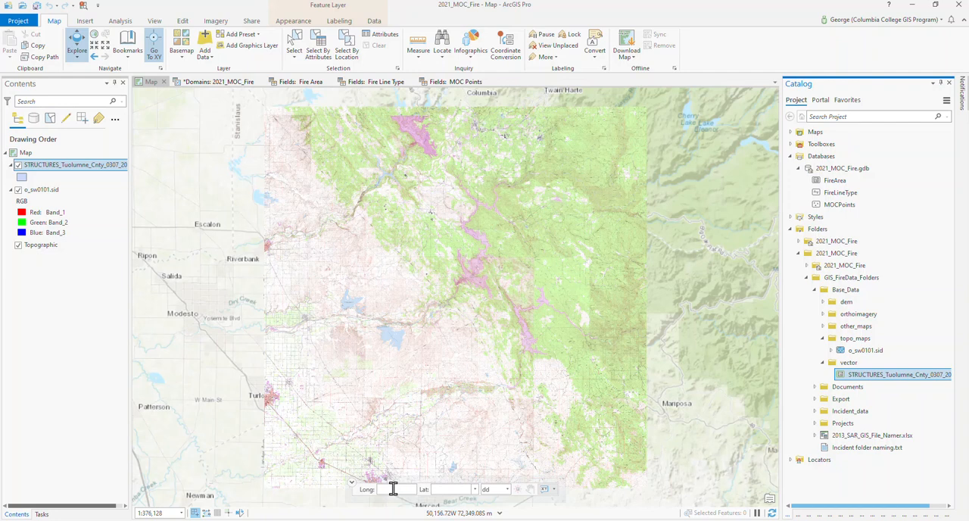
click(508, 493)
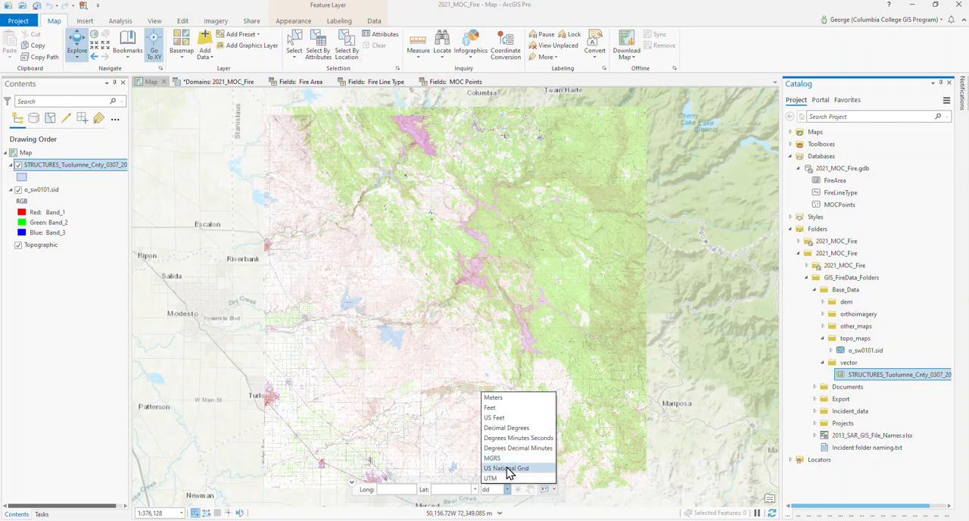
click(501, 429)
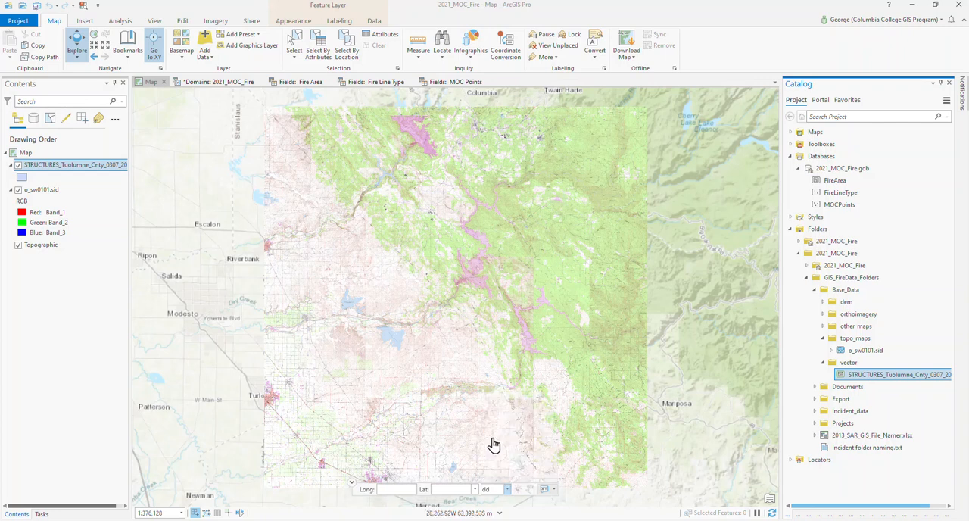
- Go to longitude -120.294519, latitude 37.805640 on the map, then flash the location and pan to it
click(404, 489)
click(404, 487)
text(-1)
text(2)
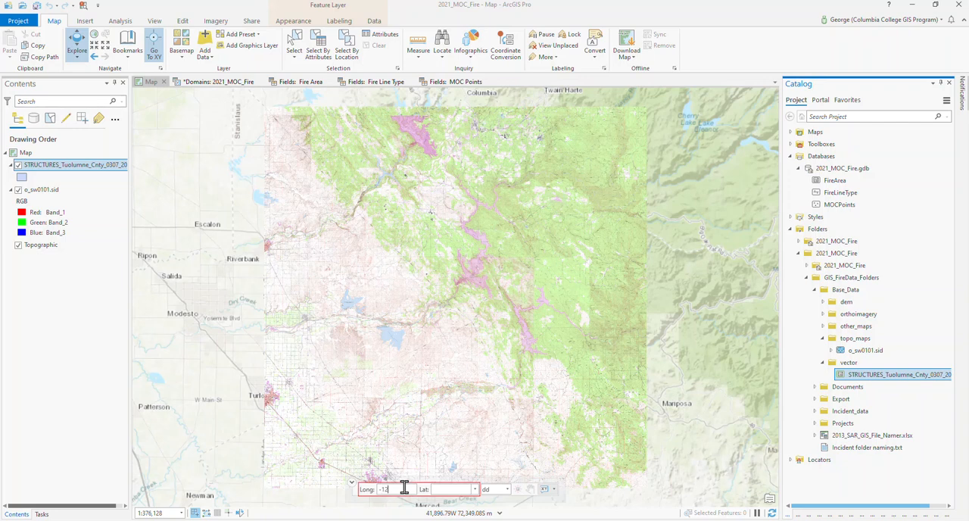
text(0.294619)
key(Tab)
text(37.805)
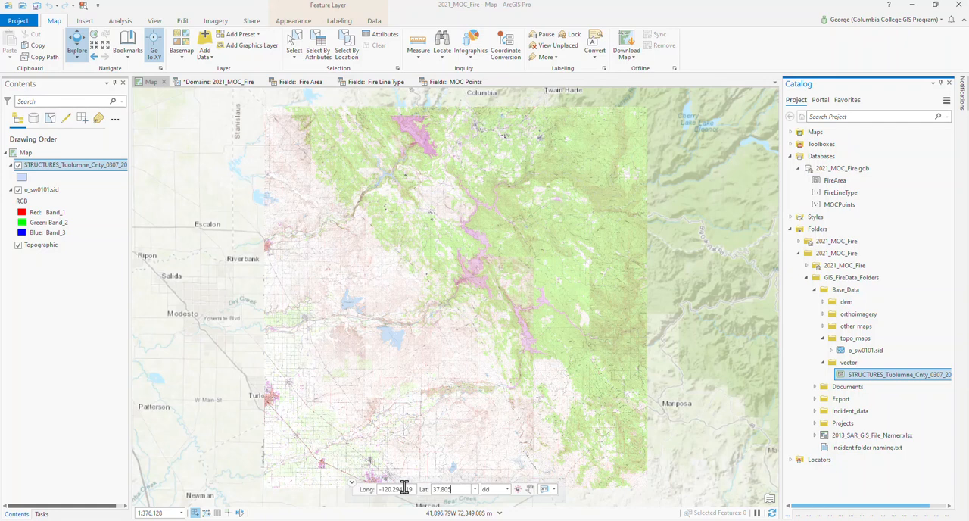
text(640)
key(Return)
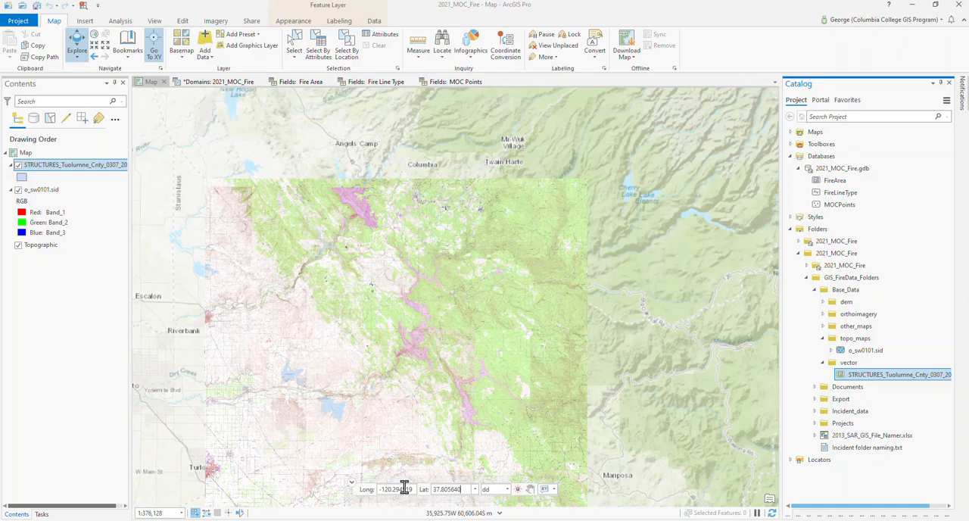
click(520, 490)
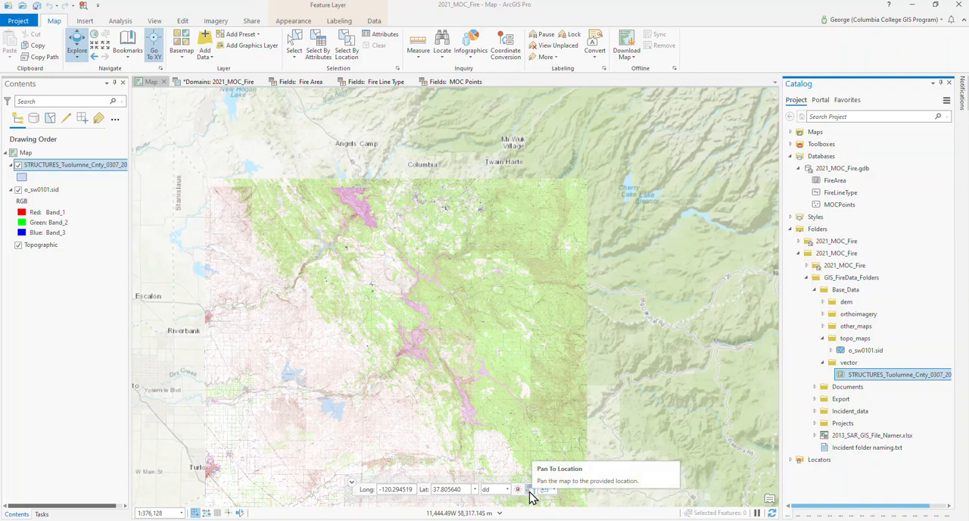
click(530, 490)
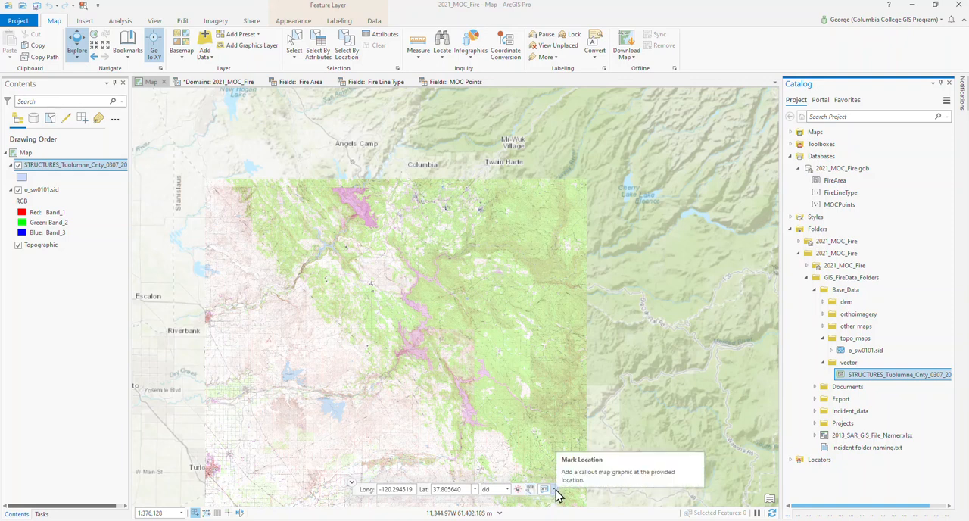
- Mark the entered coordinates on the map with a push-pin graphic and a coordinate callout graphic
click(555, 489)
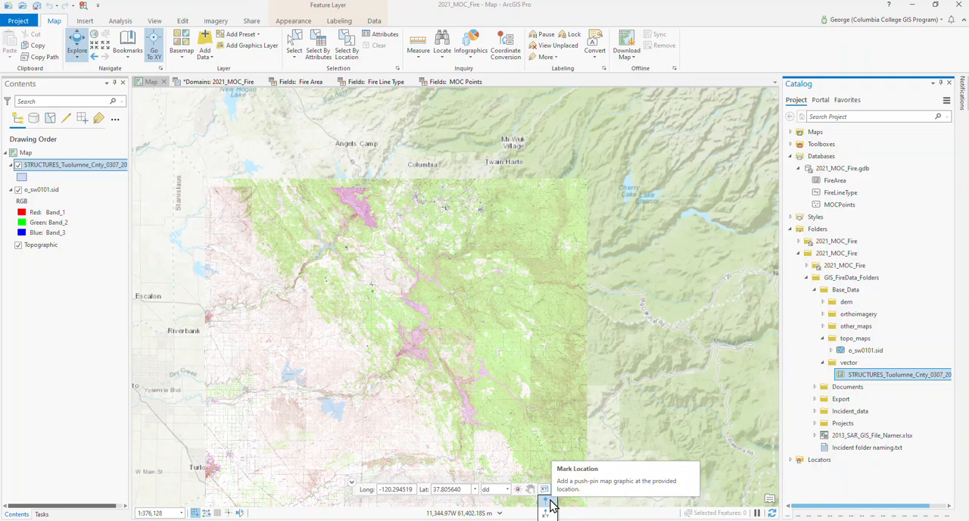
click(550, 506)
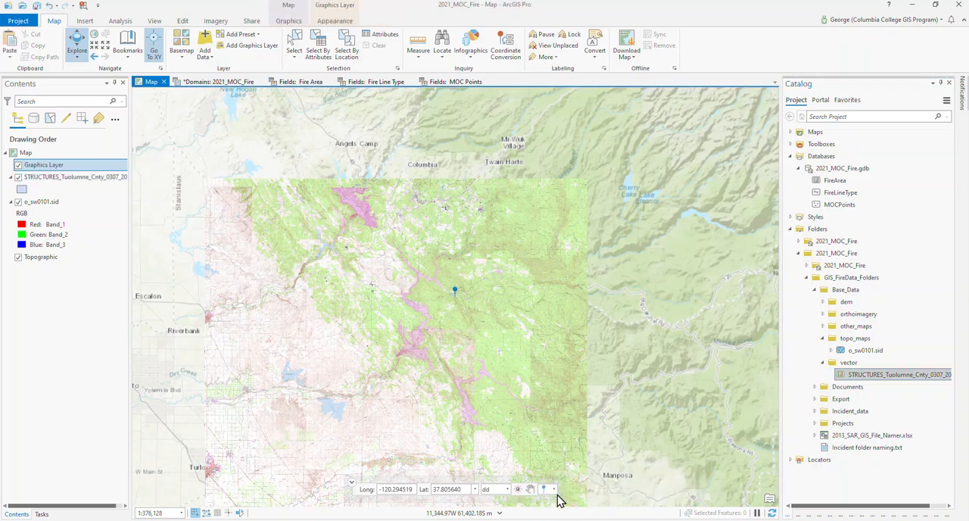
click(553, 489)
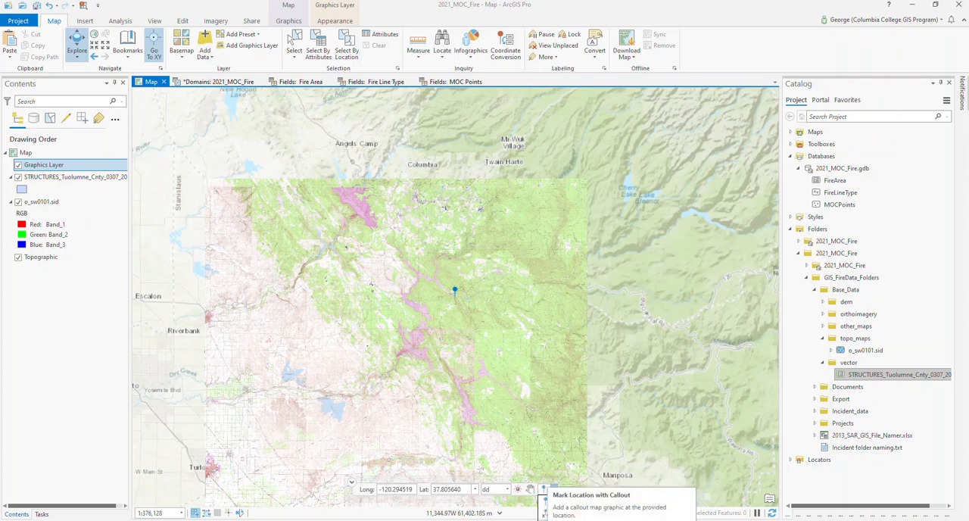
click(545, 499)
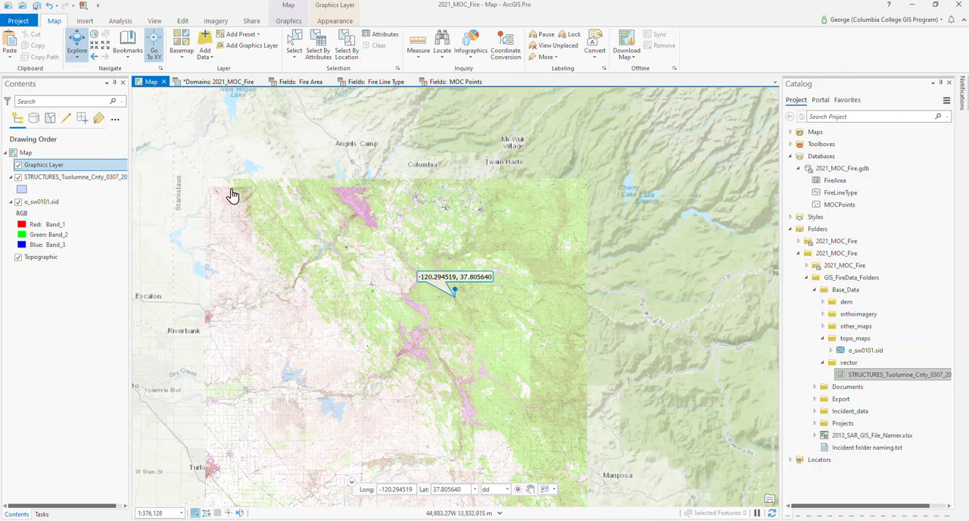
- Move the coordinate callout to just west of the push-pin so it clears the area to the north, and save the project
click(76, 50)
drag(405, 258, 499, 316)
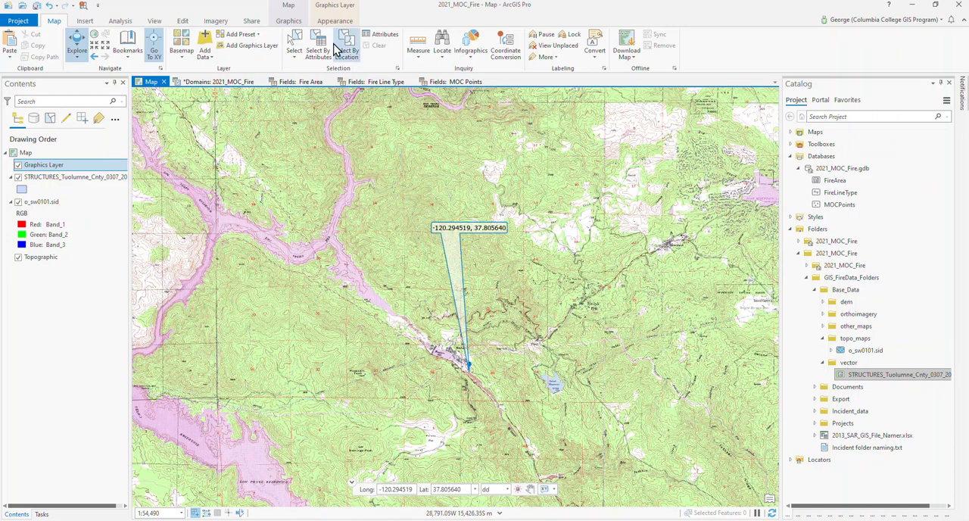
click(287, 21)
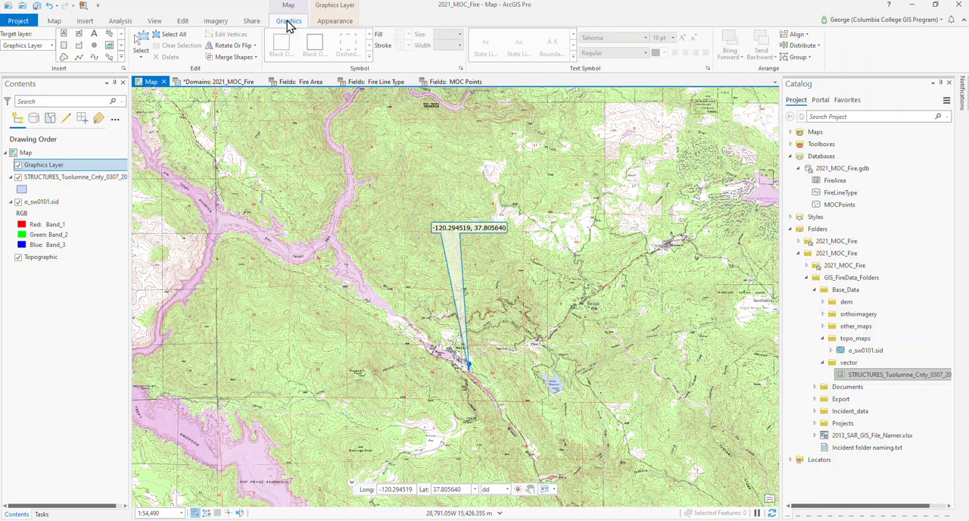
click(141, 42)
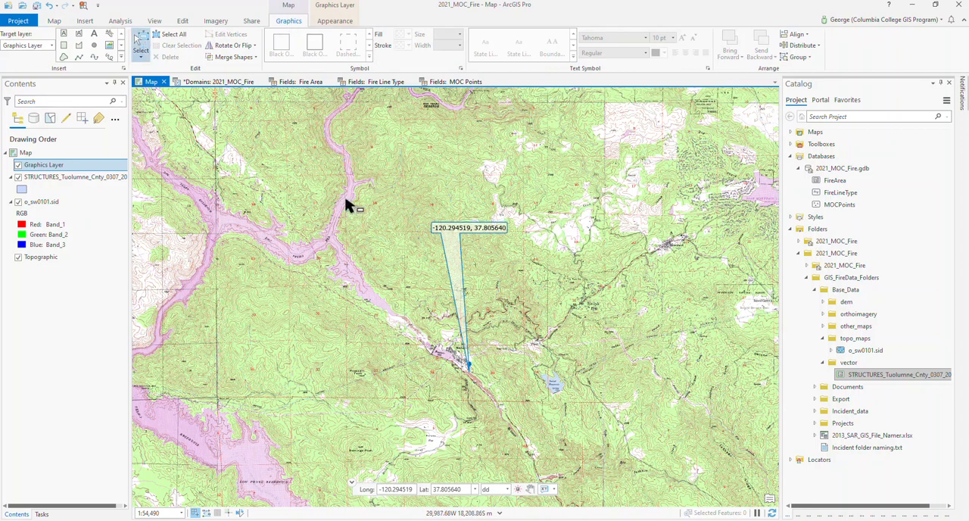
click(452, 233)
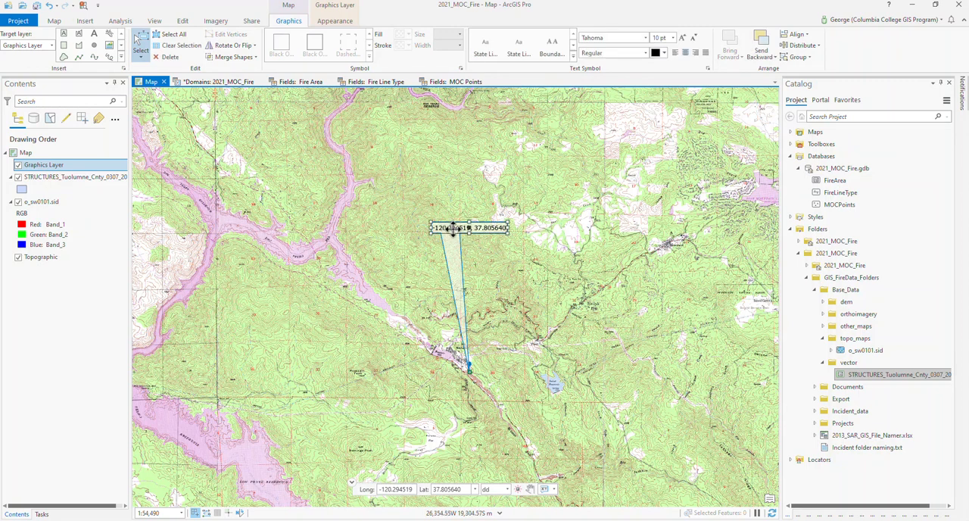
drag(452, 231, 390, 378)
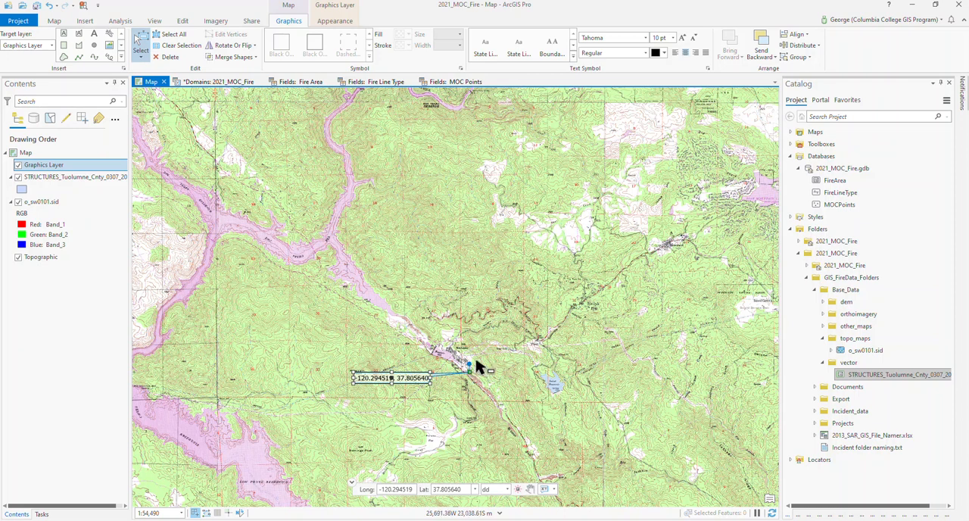
click(36, 6)
- Add the MOC Points, Fire Line Type and Fire Area feature classes to the map and auto-hide the Catalog
click(941, 84)
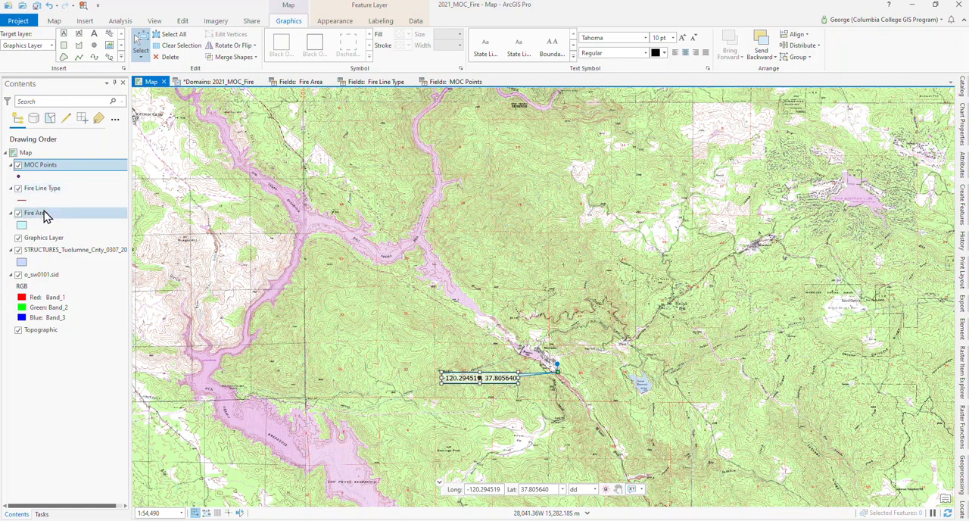
click(52, 155)
- Enable editing for the map and display the Create Features templates docked beside it
click(53, 164)
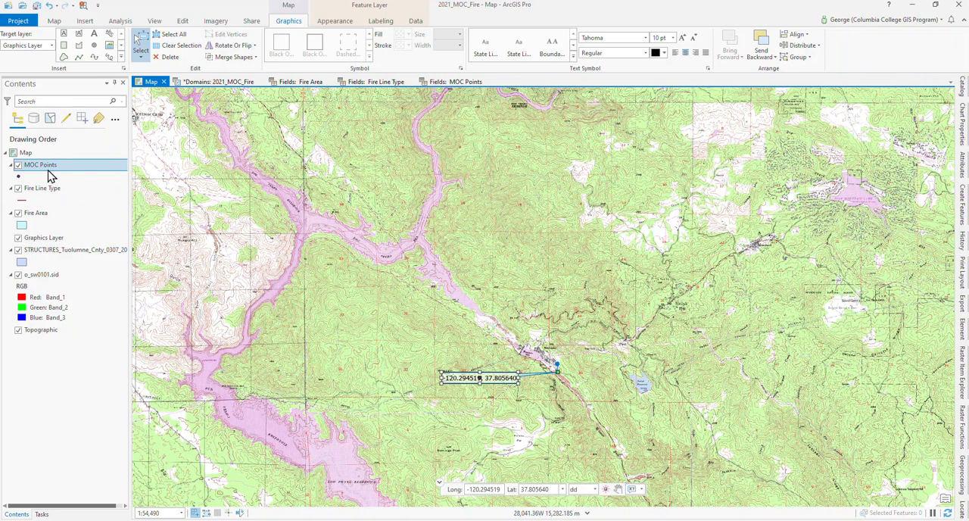
click(183, 22)
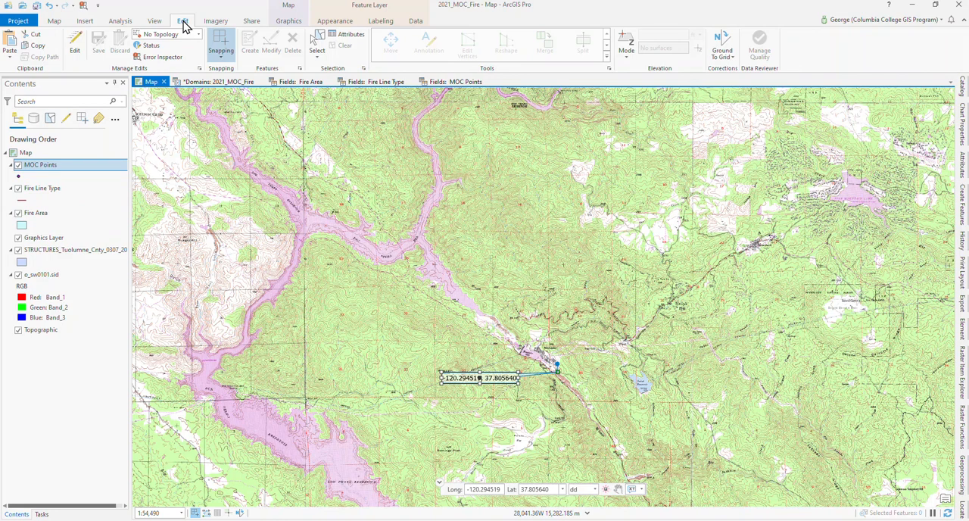
click(76, 50)
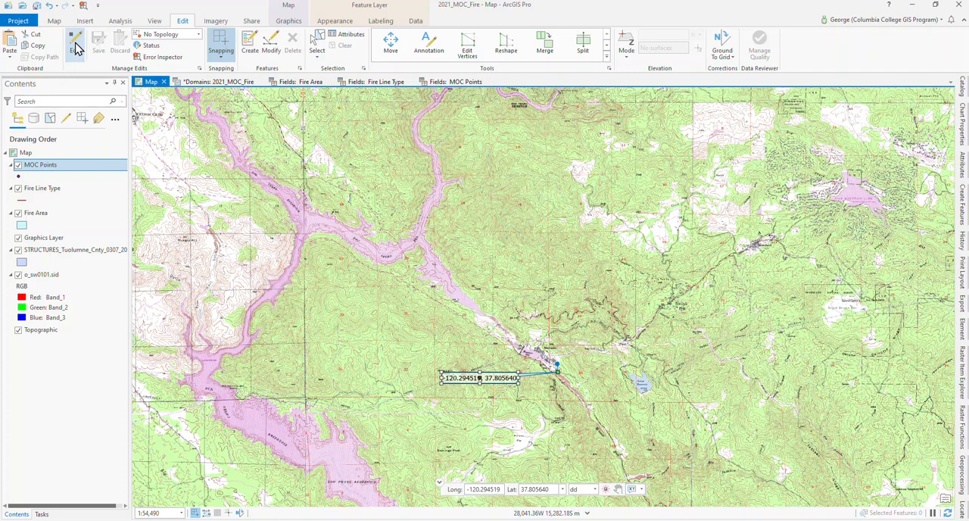
click(250, 47)
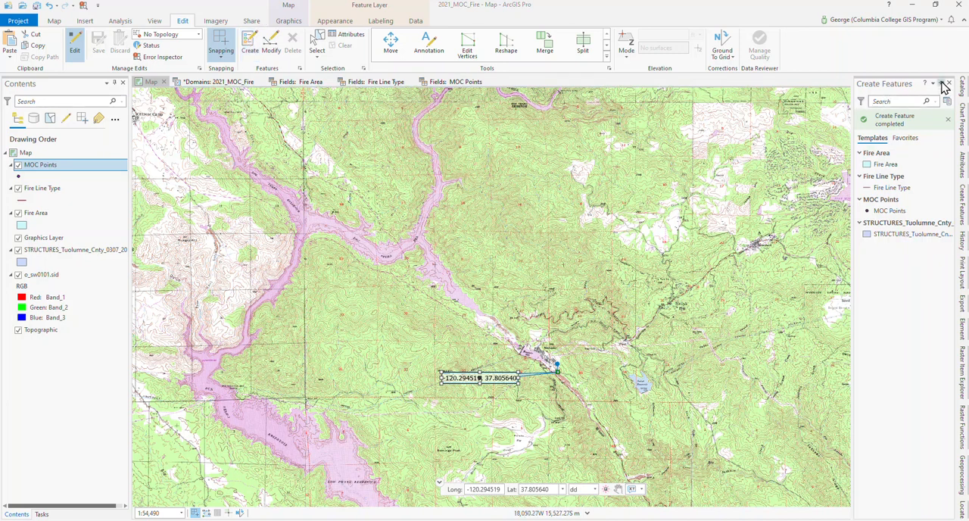
click(942, 87)
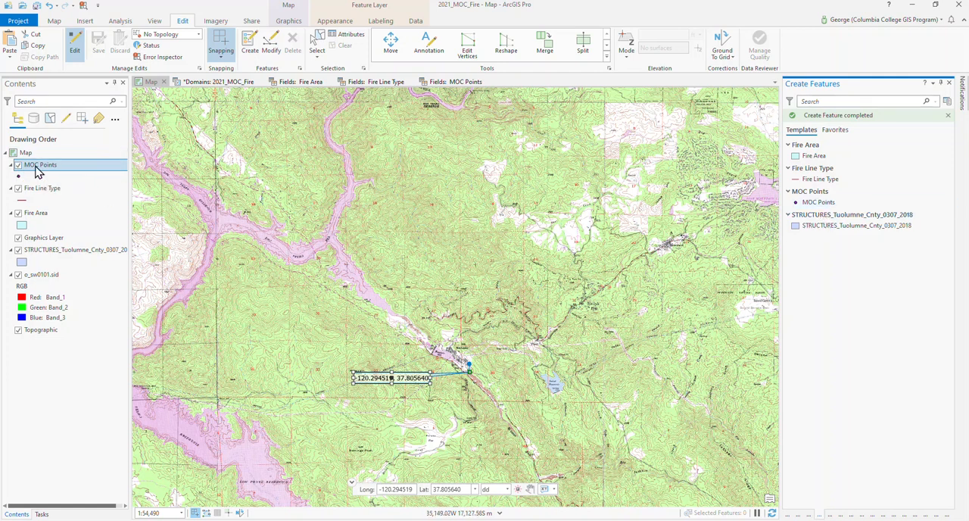
- Switch the MOC Points layer's visibility off and back on to check its feature template
click(18, 166)
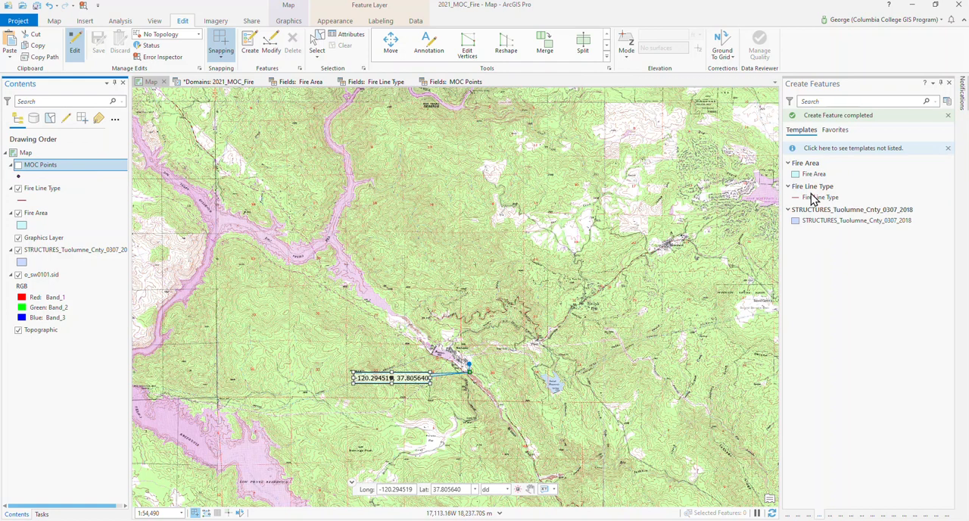
click(18, 165)
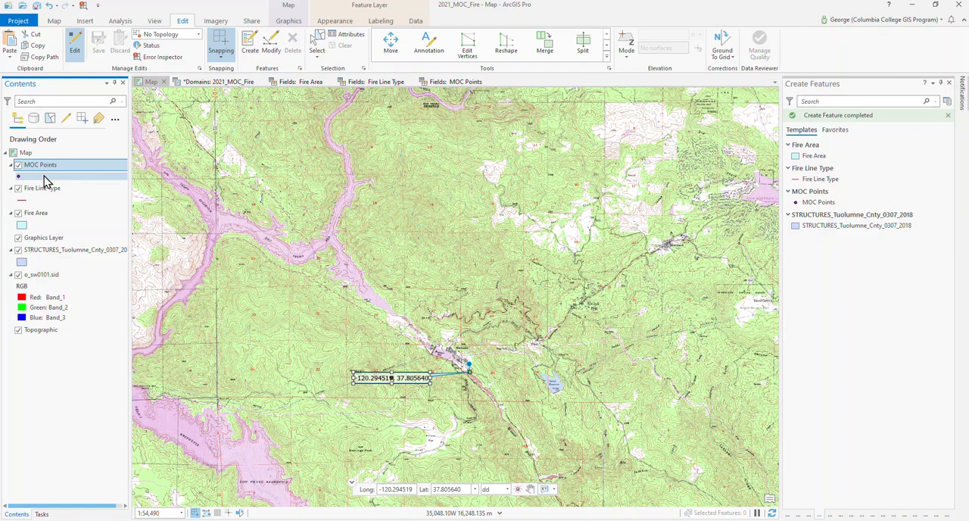
click(36, 168)
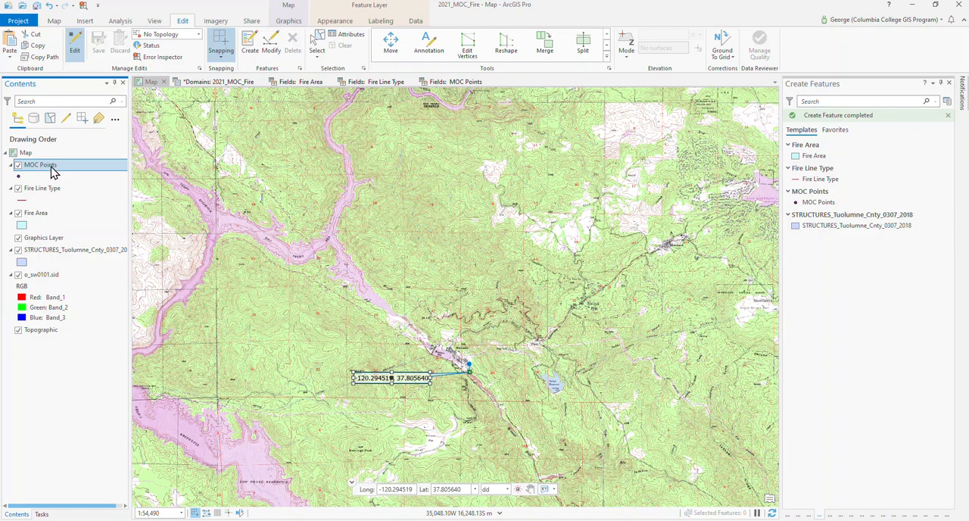
- Open the MOC Points attribute table and shrink it so most of the map stays in view
right_click(53, 172)
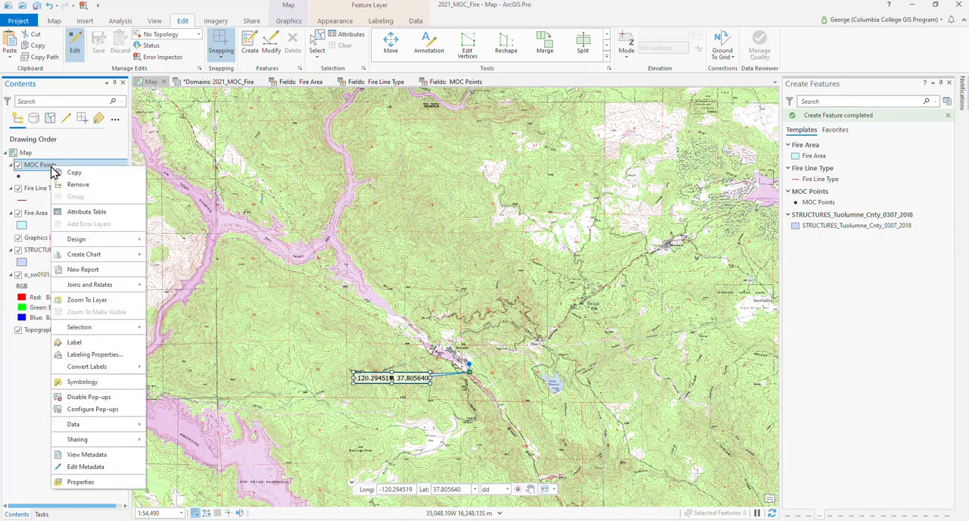
click(86, 212)
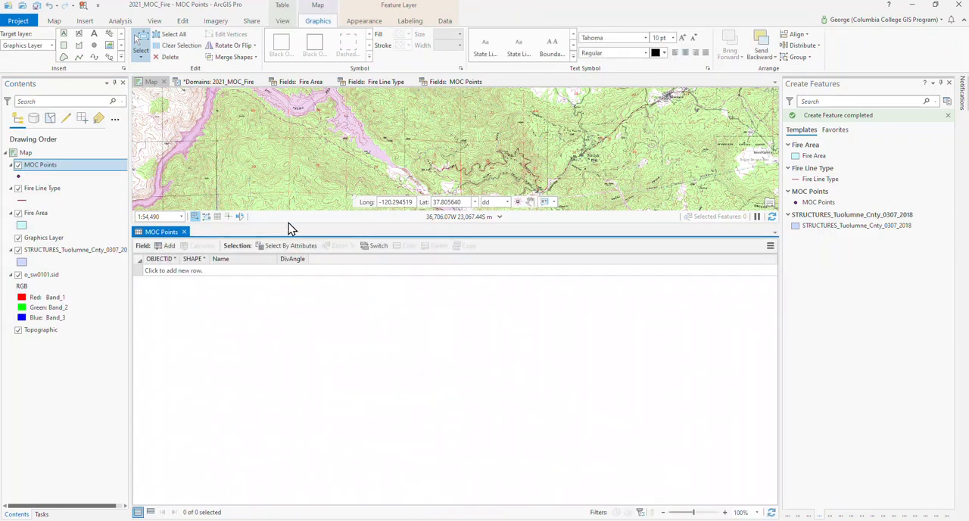
drag(290, 223, 290, 408)
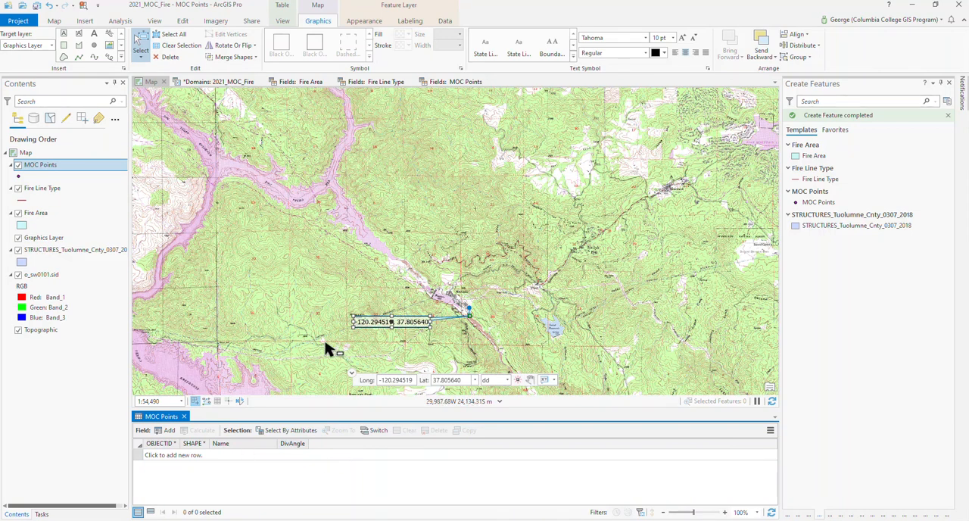
- Start a new MOC Points point feature by absolute X,Y,Z entry, with the coordinate units set to decimal degrees (dd)
click(815, 211)
click(800, 209)
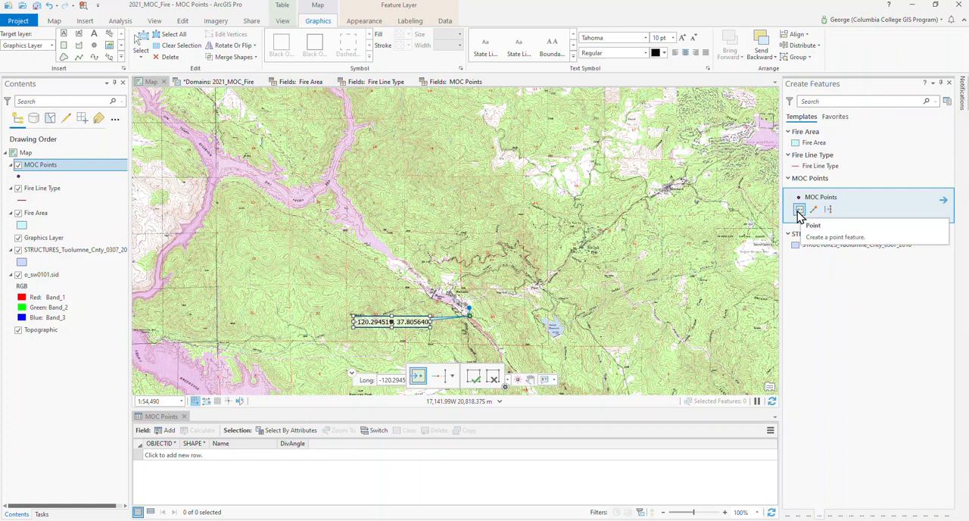
click(799, 215)
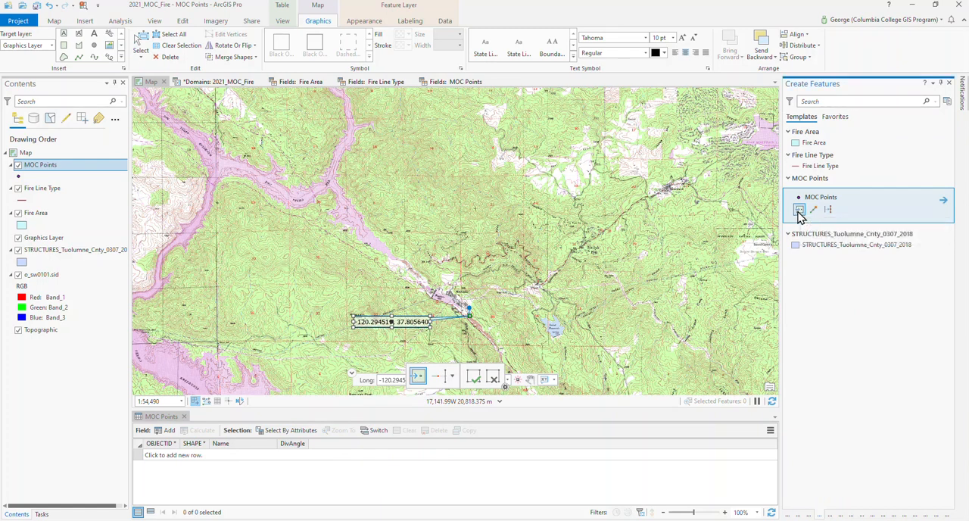
right_click(666, 215)
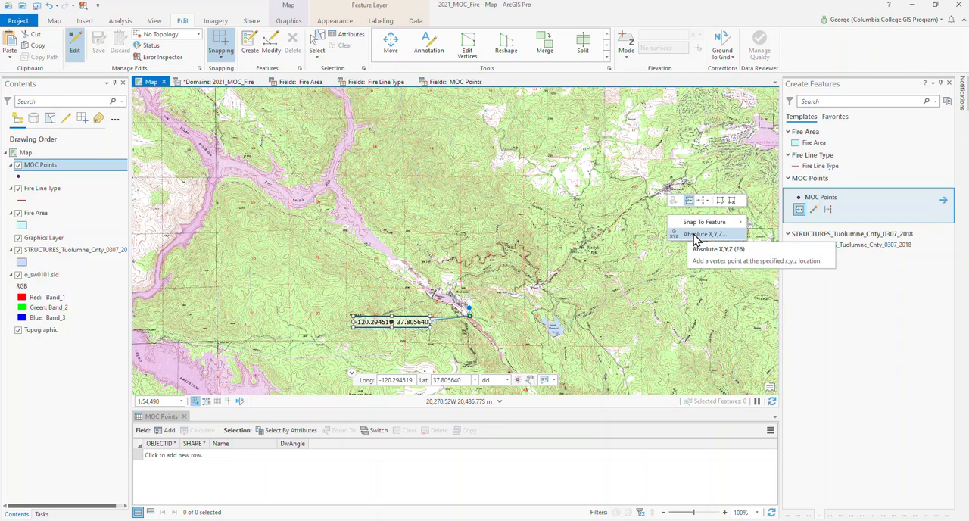
click(695, 236)
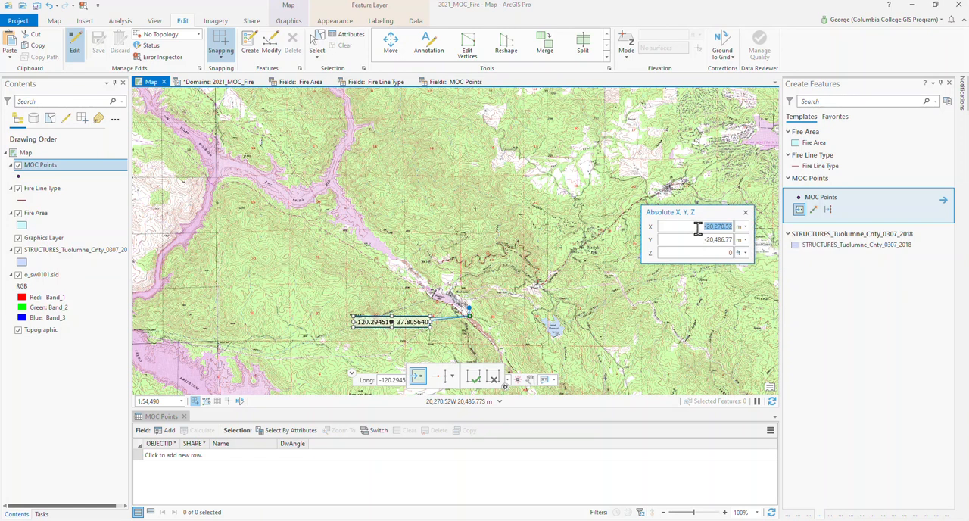
click(744, 227)
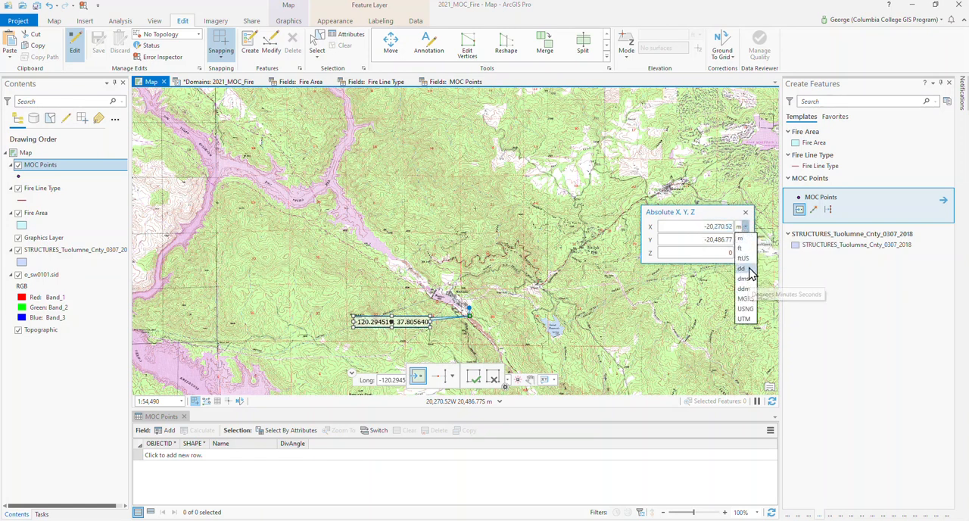
click(749, 268)
click(771, 240)
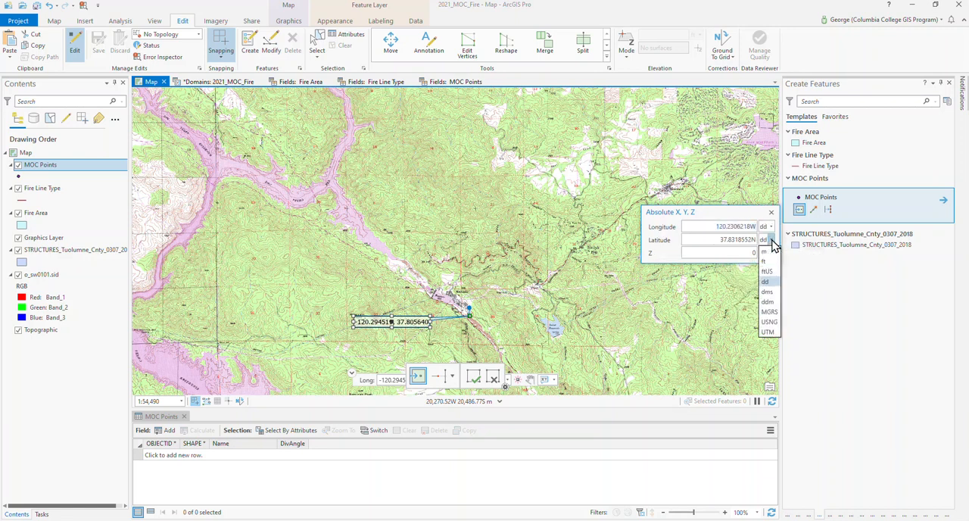
click(704, 244)
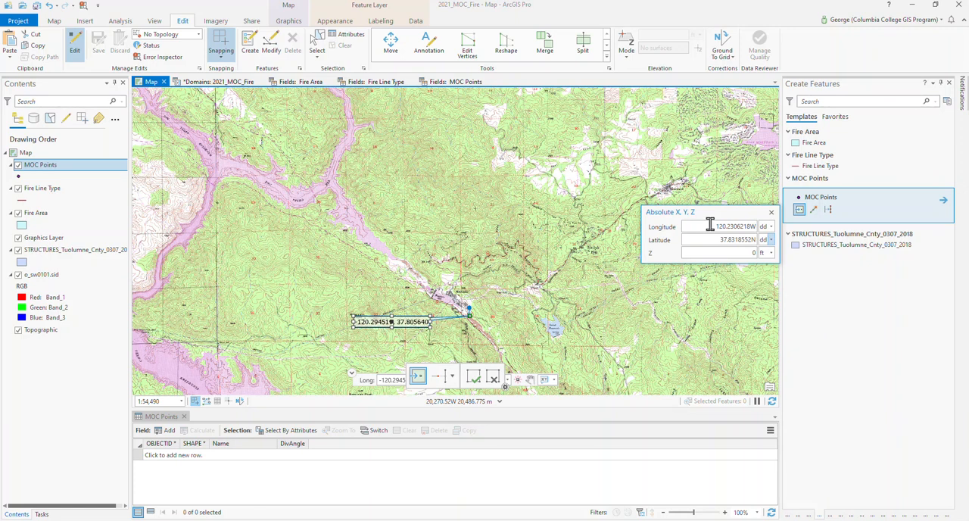
- Create the MOC point at longitude -120.294519, latitude 37.805640
double_click(710, 224)
key(BackSpace)
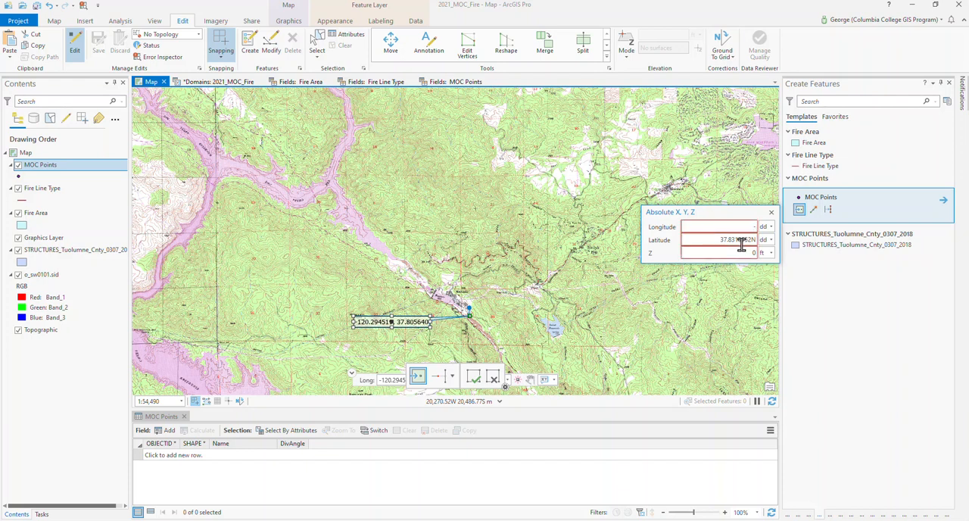
text(-120)
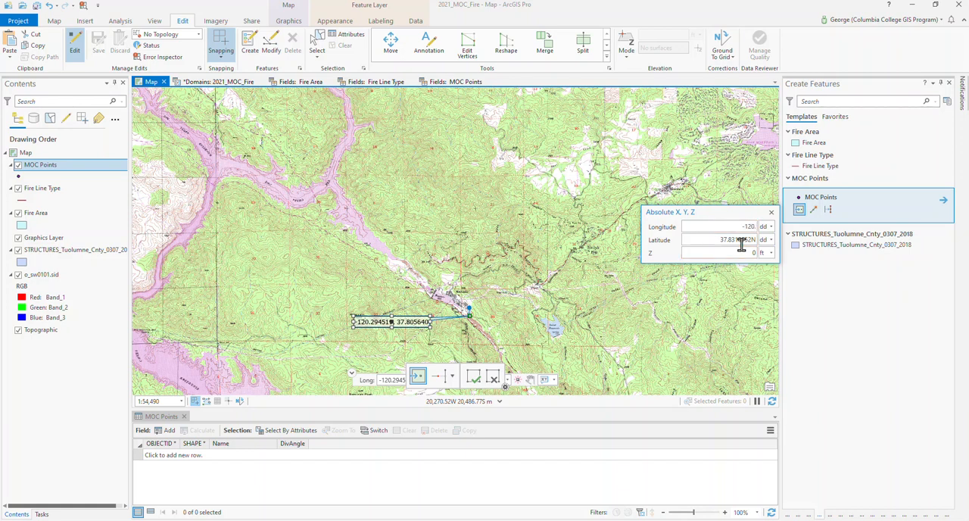
text(.294519)
key(Tab)
text(37.805640)
key(Return)
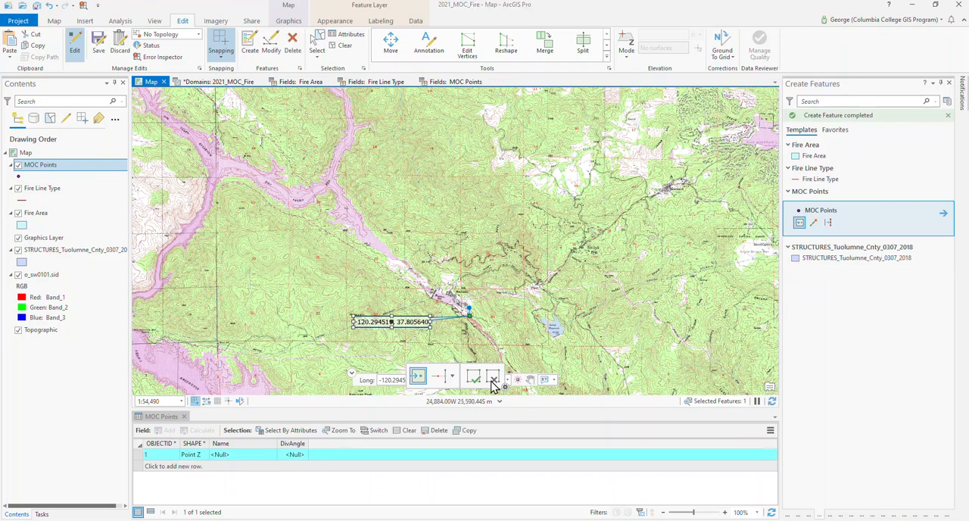
- Set the new point's Name attribute to Fire Origin in the MOC Points table
scroll(473, 325, up, 4)
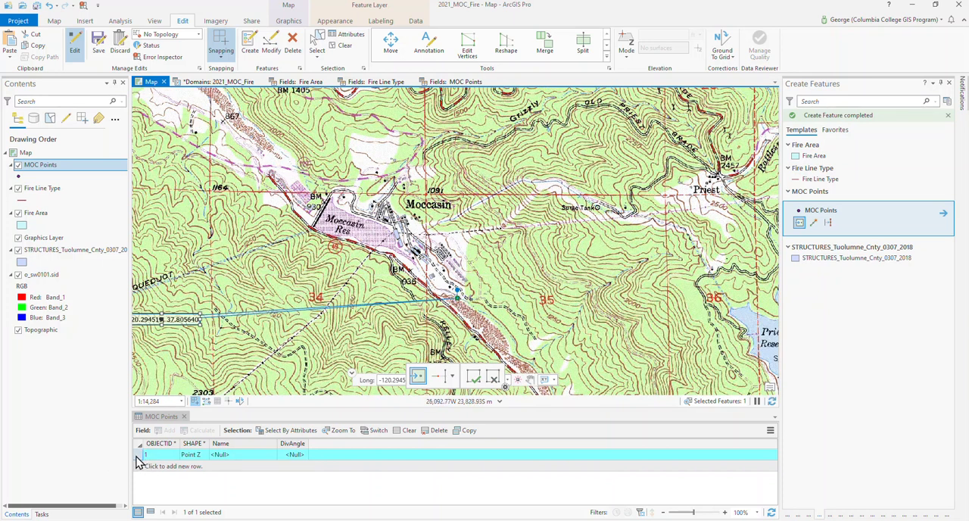
click(240, 457)
click(256, 458)
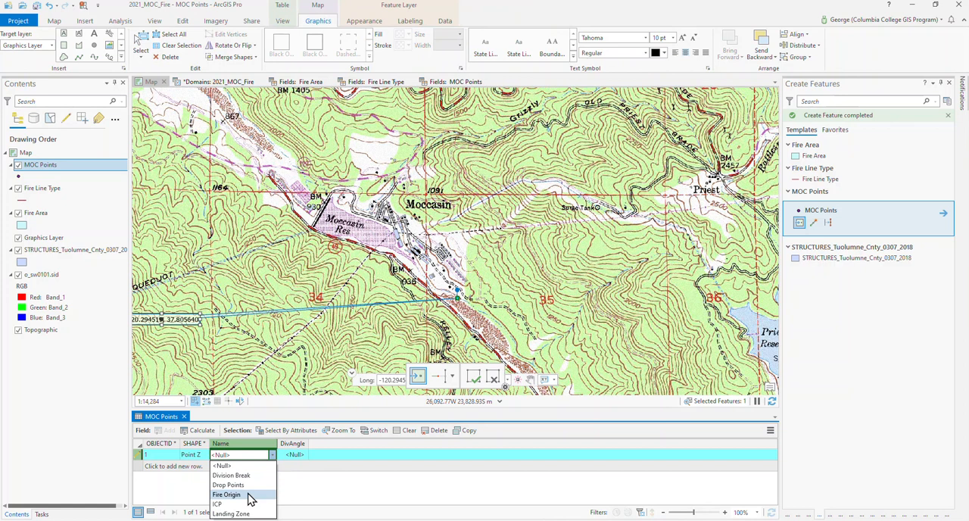
click(251, 498)
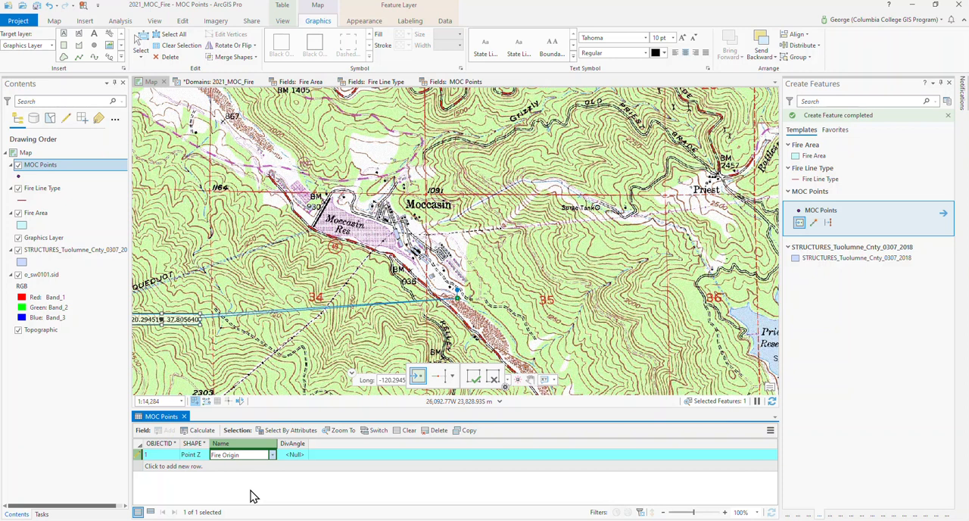
click(254, 496)
- Disable editing and save the edits made to MOC Points
click(183, 20)
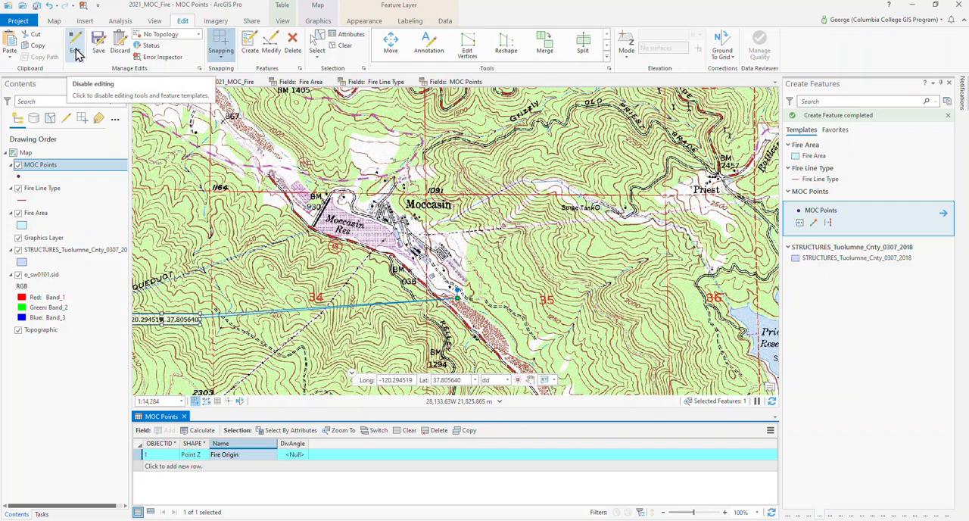
click(77, 50)
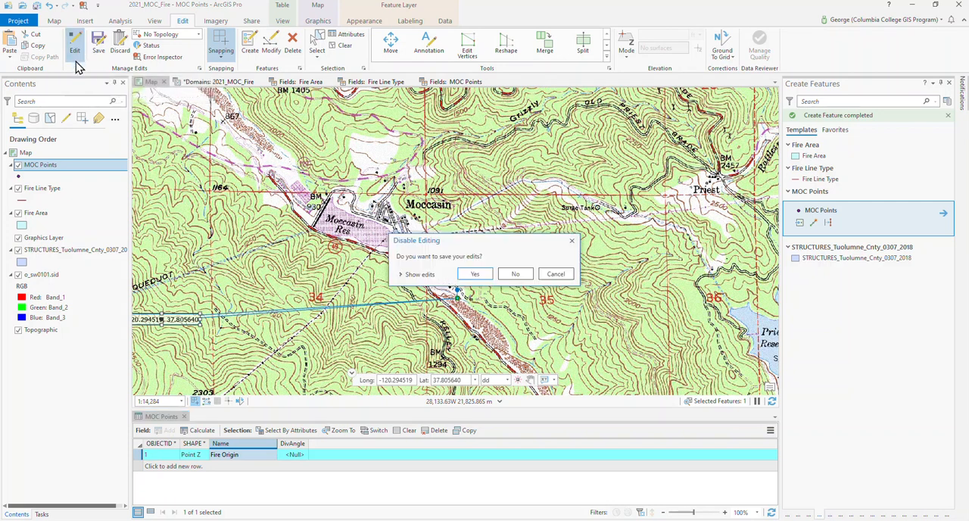
click(475, 276)
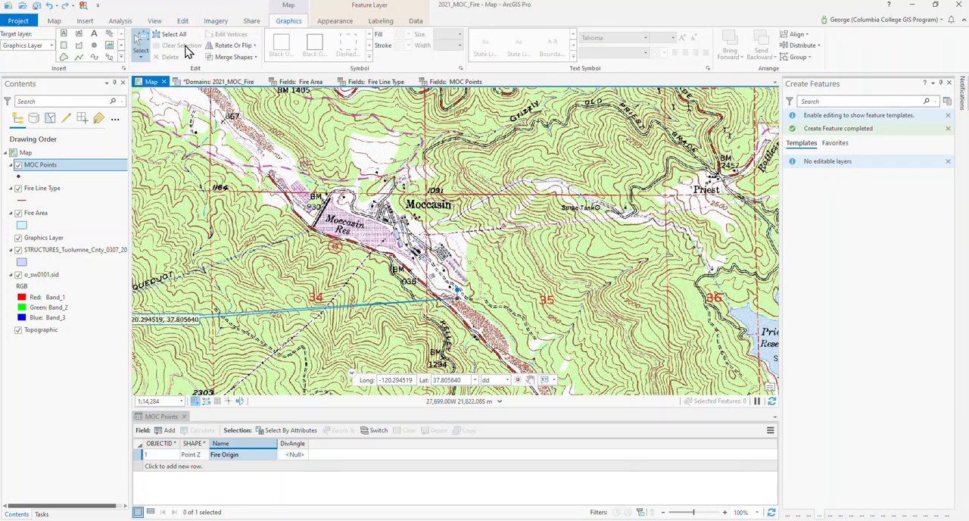
- Delete the coordinate callout graphic and the push-pin graphic from the map
click(141, 49)
click(179, 320)
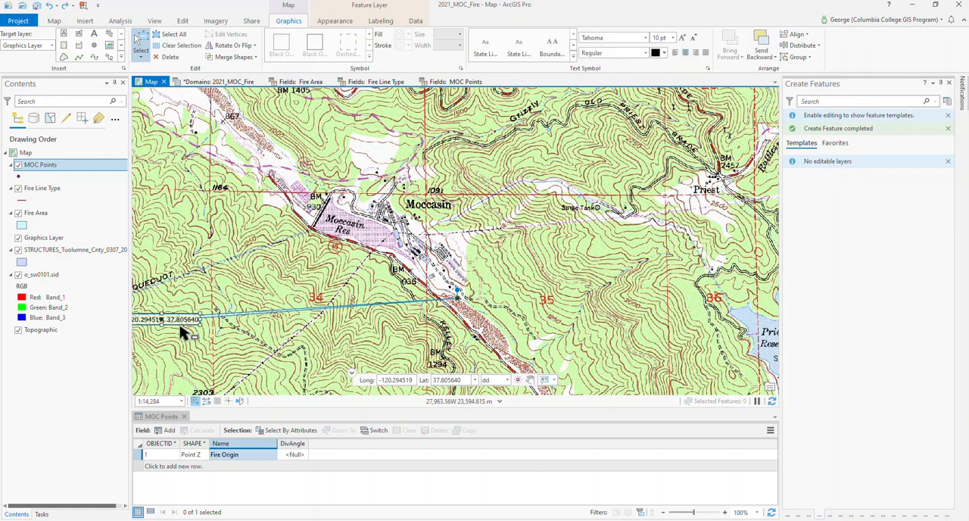
key(Delete)
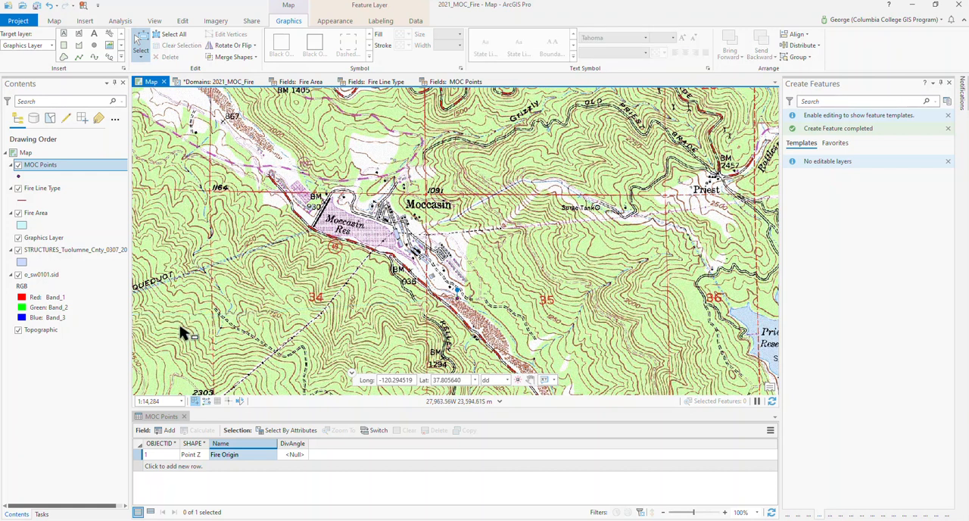
click(457, 296)
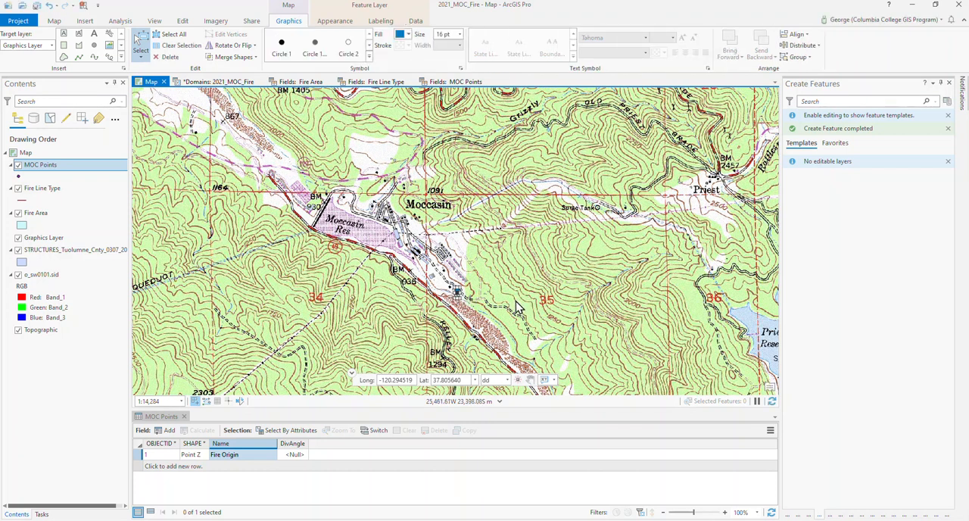
click(170, 58)
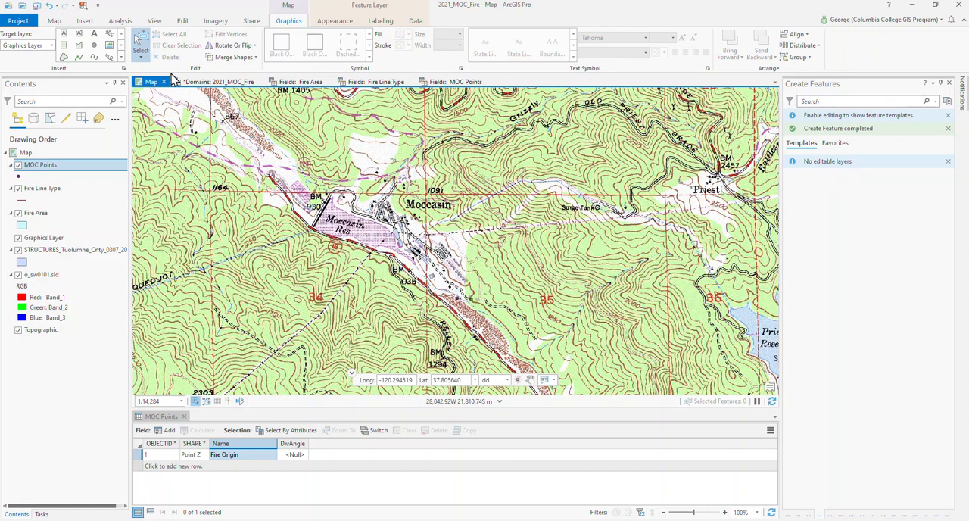
- Change the MOC Points symbol to Square 4 from the ArcGIS 2D point symbols
click(53, 22)
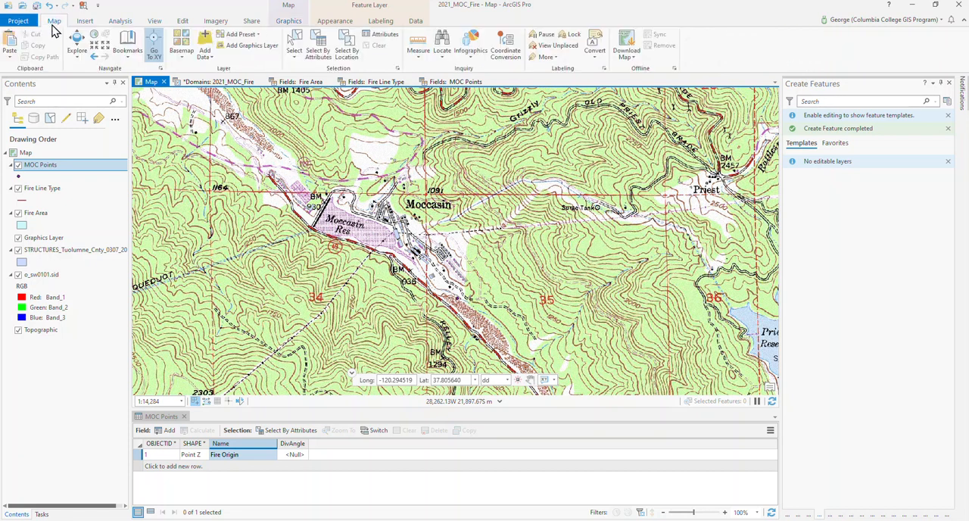
click(78, 43)
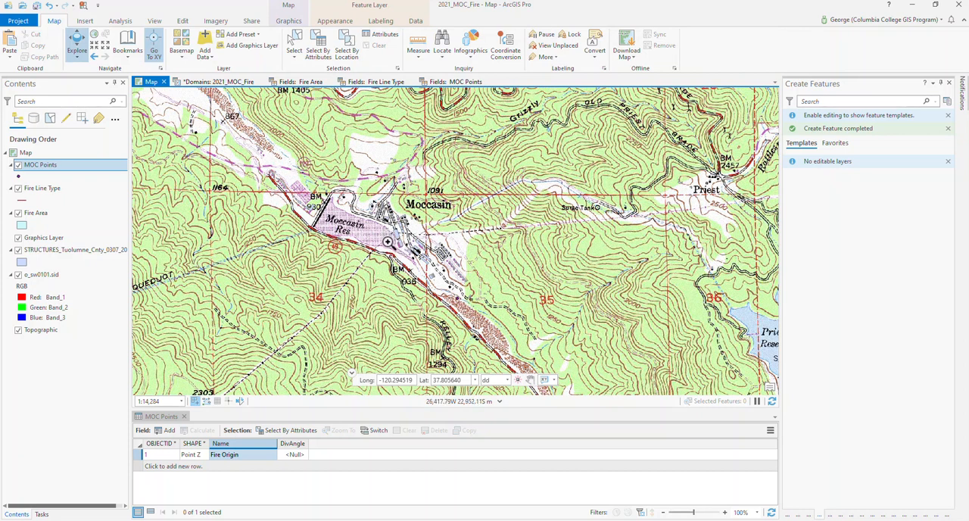
scroll(538, 346, up, 3)
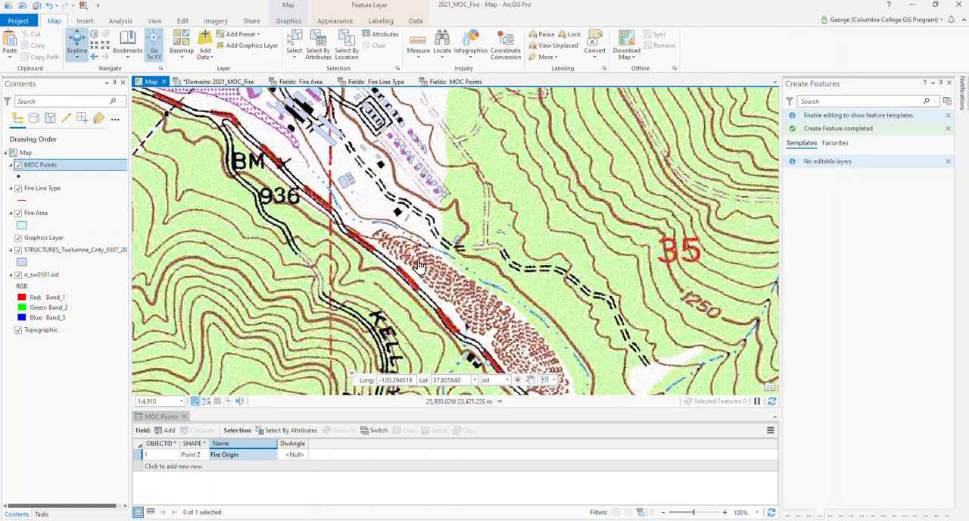
click(20, 181)
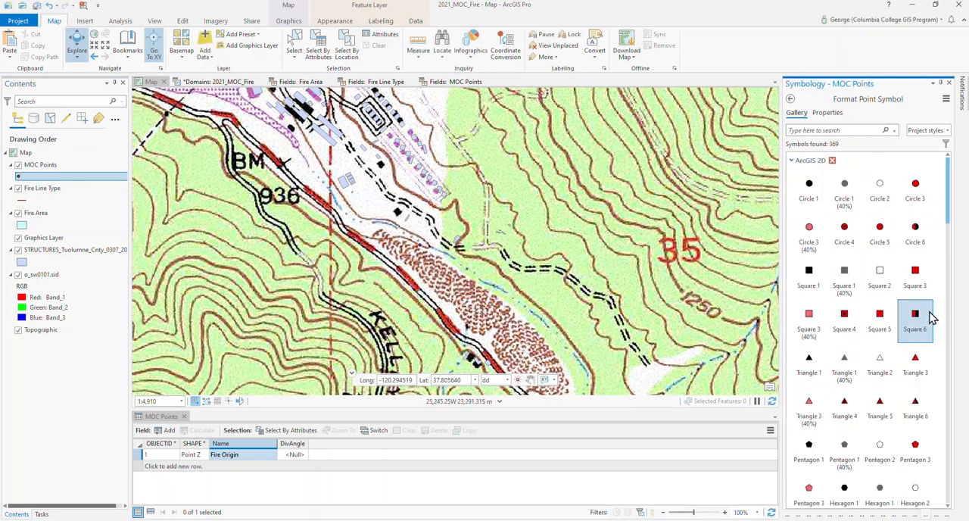
click(844, 315)
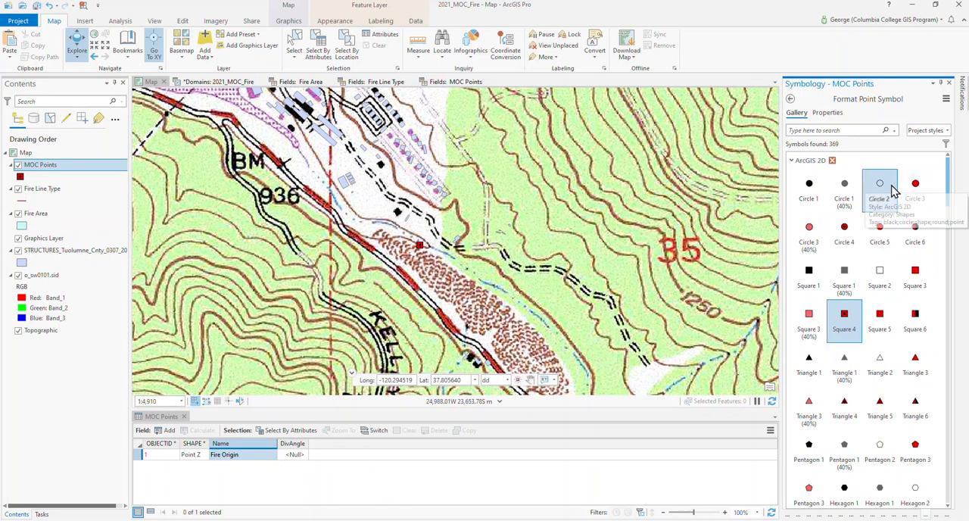
click(941, 84)
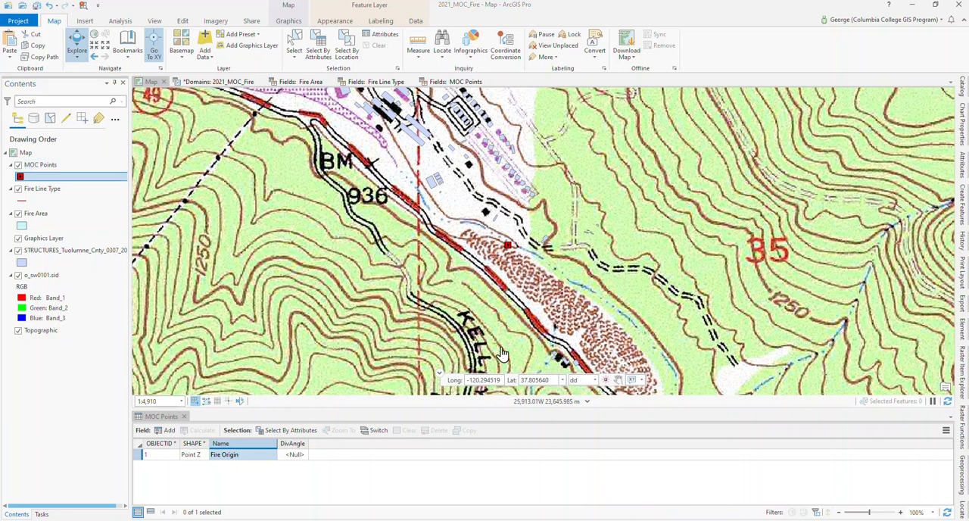
click(20, 178)
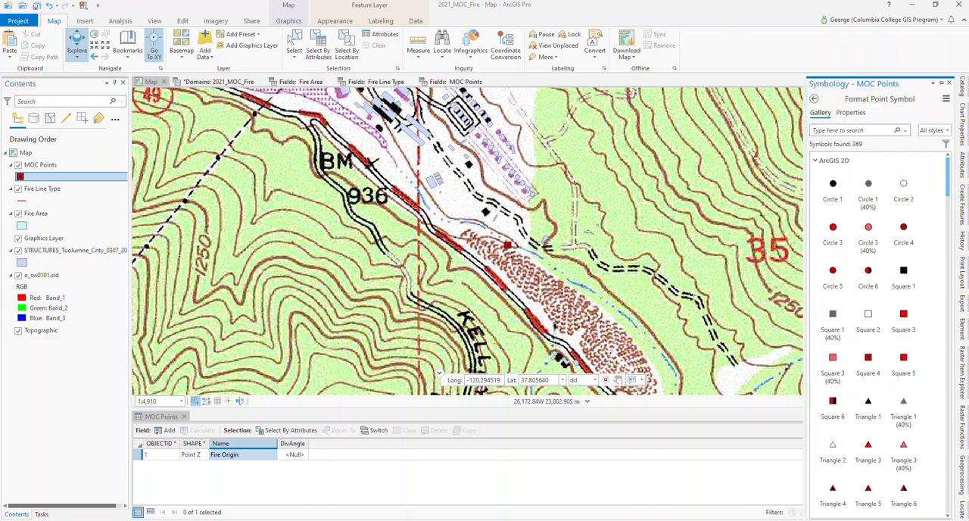
click(943, 84)
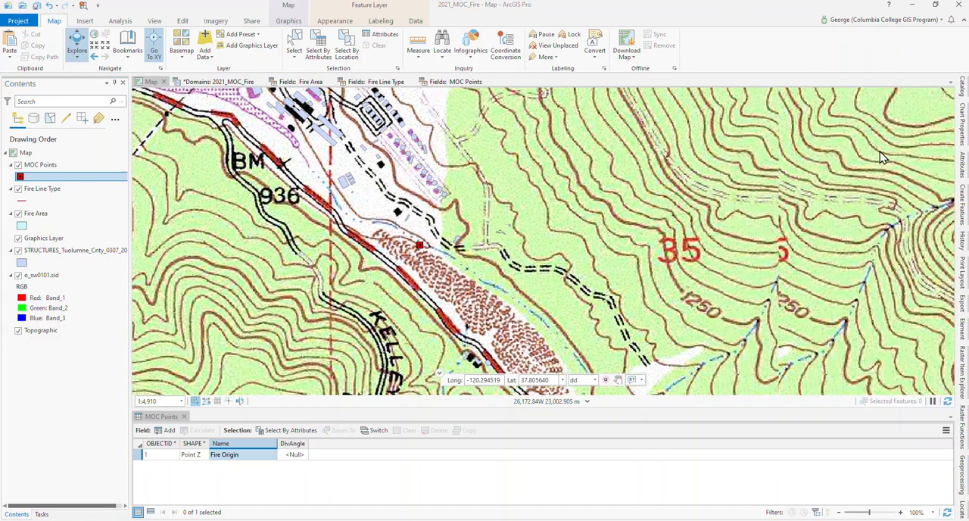
scroll(840, 197, down, 1)
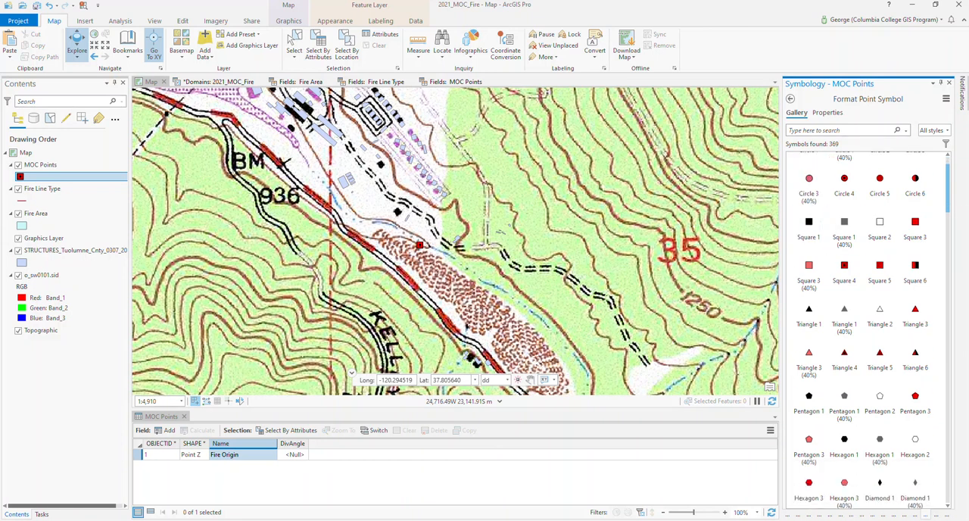
drag(947, 210, 945, 174)
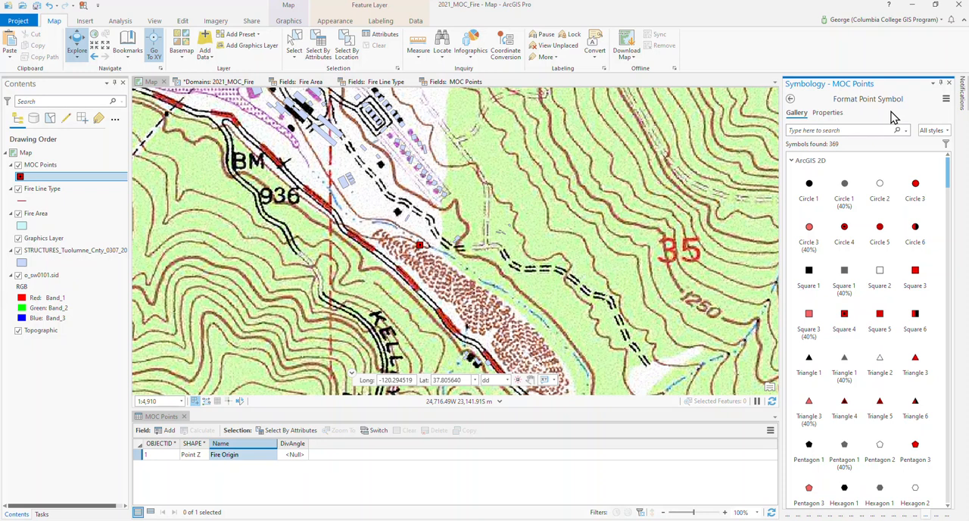
- Add the Wildfire style file from the Styles_Logos_Tools folder to the project
click(83, 22)
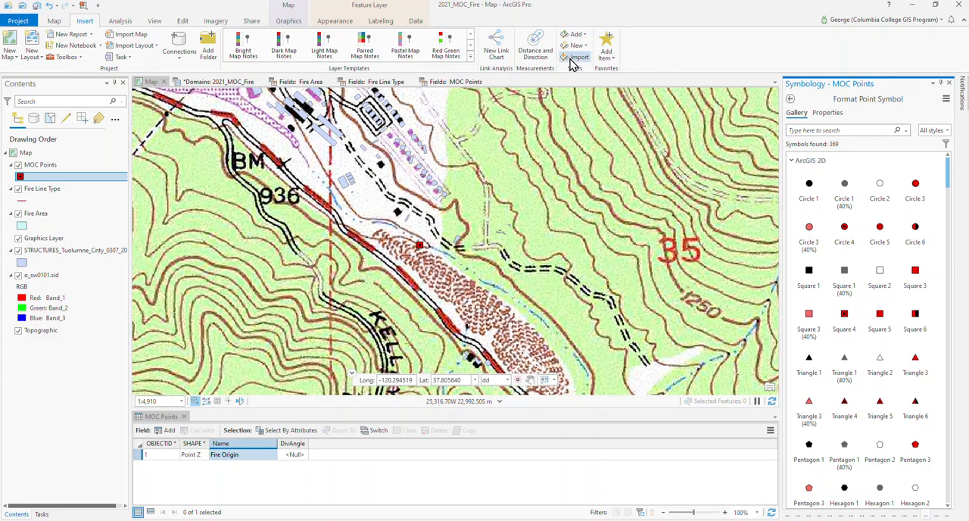
click(580, 38)
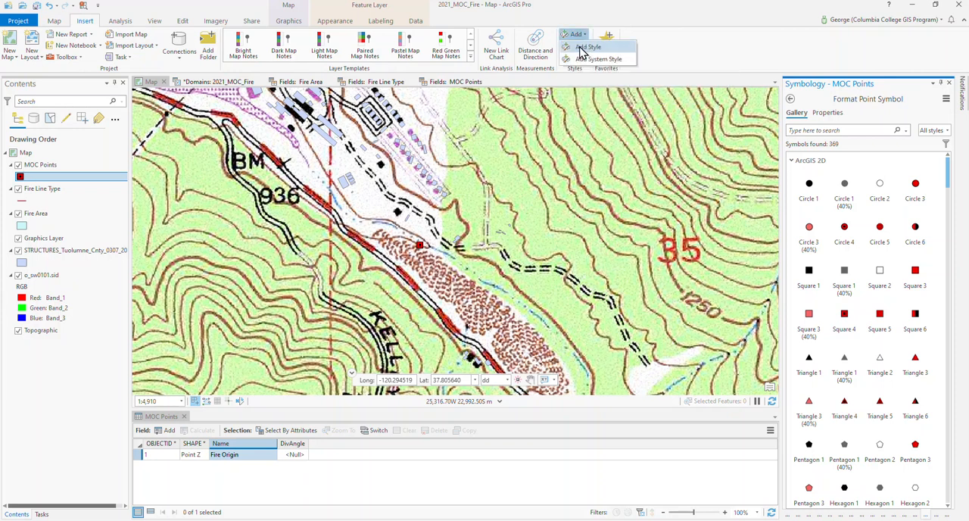
click(585, 48)
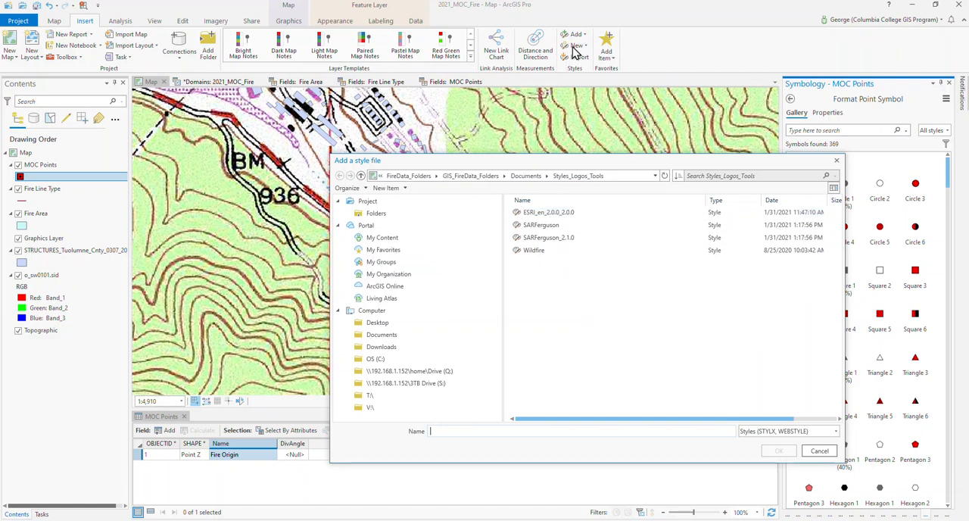
click(521, 255)
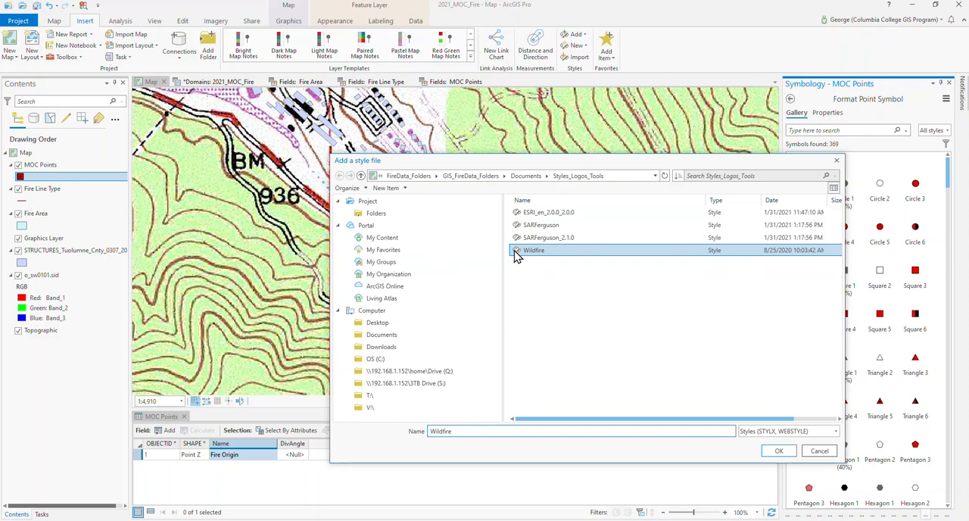
click(778, 451)
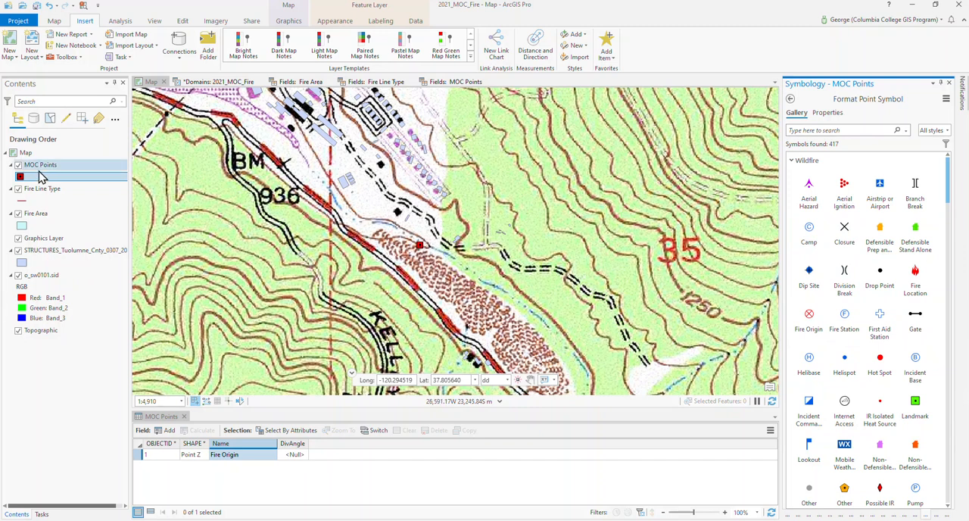
- Find "fire origin" among the point symbols, apply the Wildfire style's Fire Origin symbol to MOC Points, and close the layer's attribute table
click(54, 23)
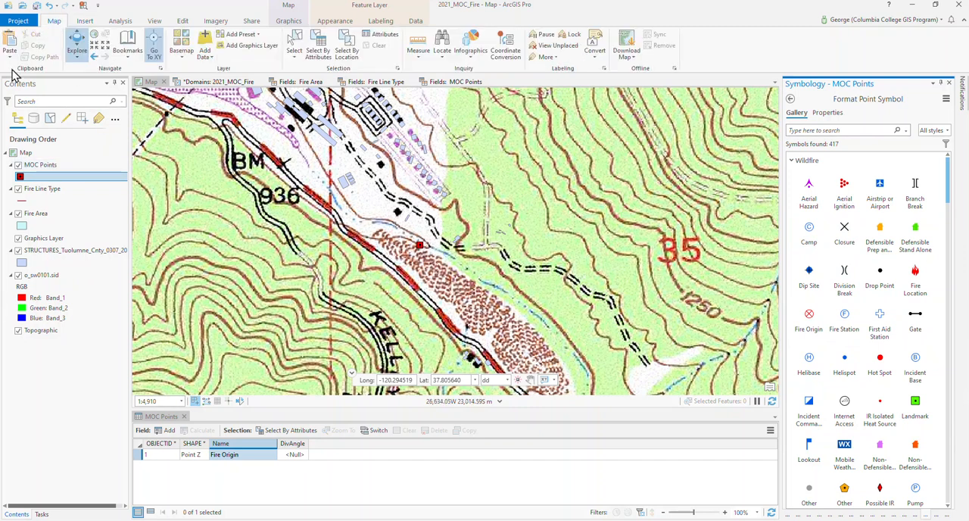
click(21, 180)
click(818, 129)
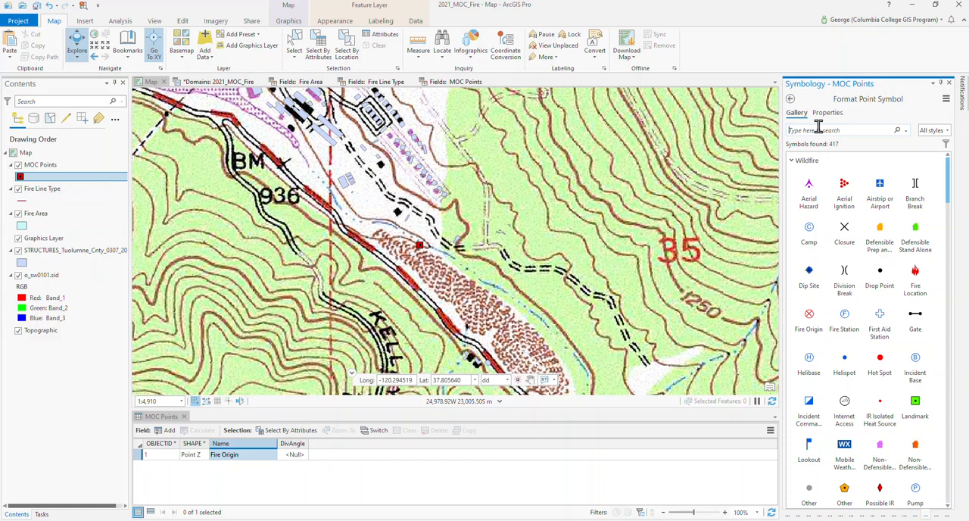
text(fire origin)
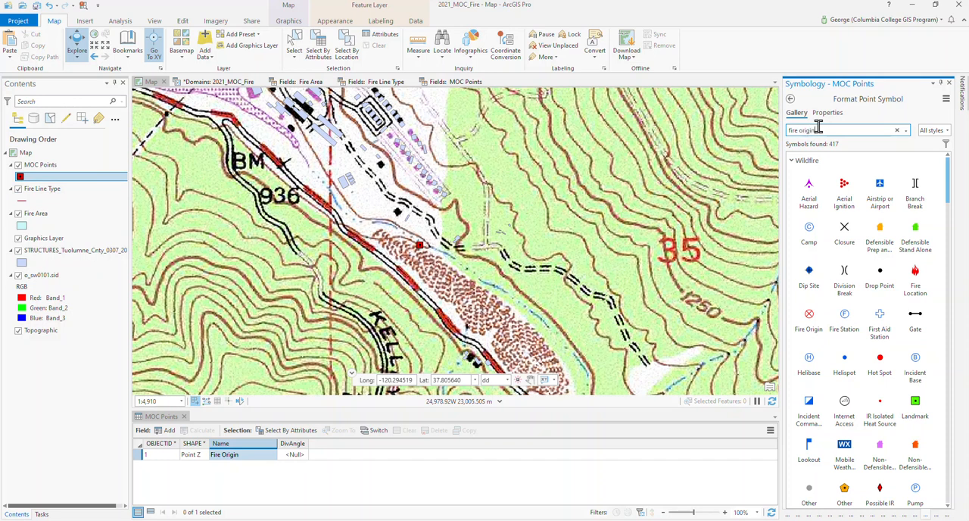
key(Return)
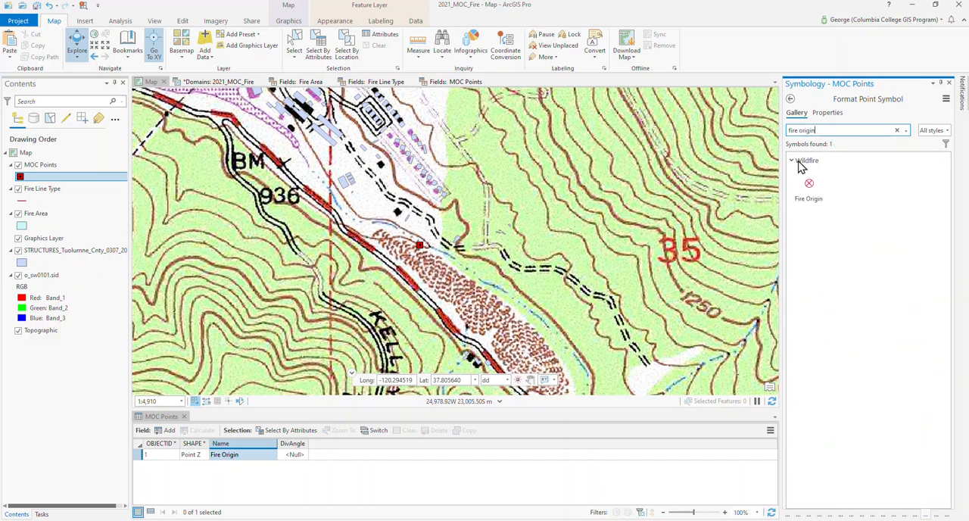
click(809, 186)
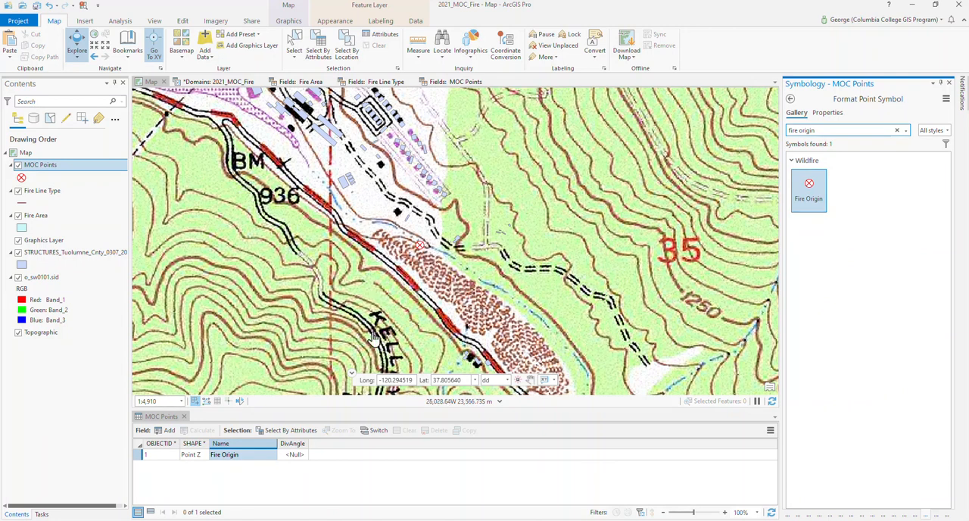
click(183, 416)
- Switch to Adobe Acrobat to examine the fire perimeter on the Moc Incident IAP map, and return to the ArcGIS Pro map
scroll(416, 361, down, 5)
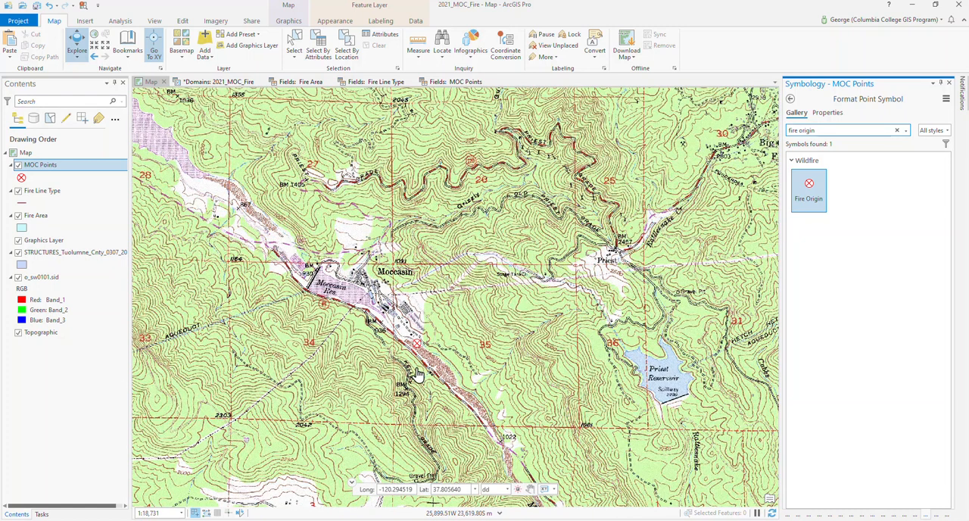
drag(421, 374, 405, 262)
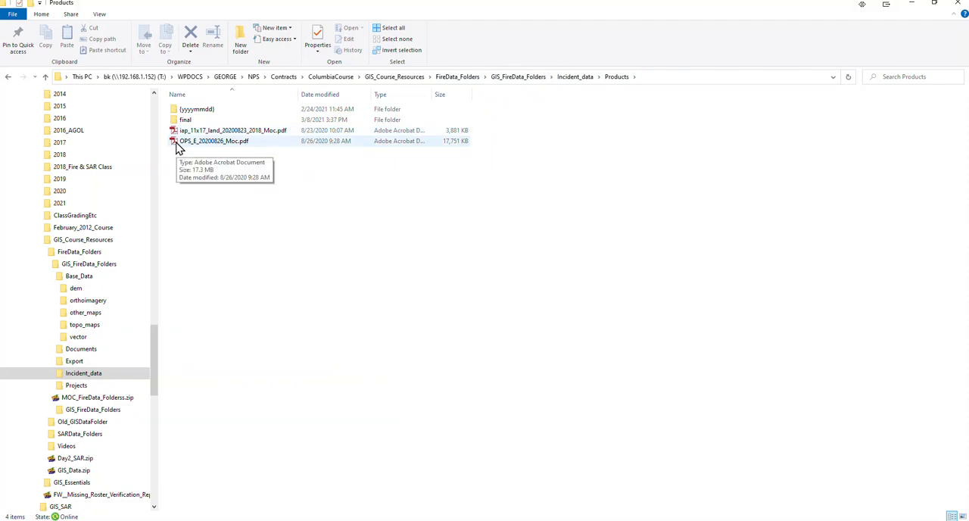
click(914, 5)
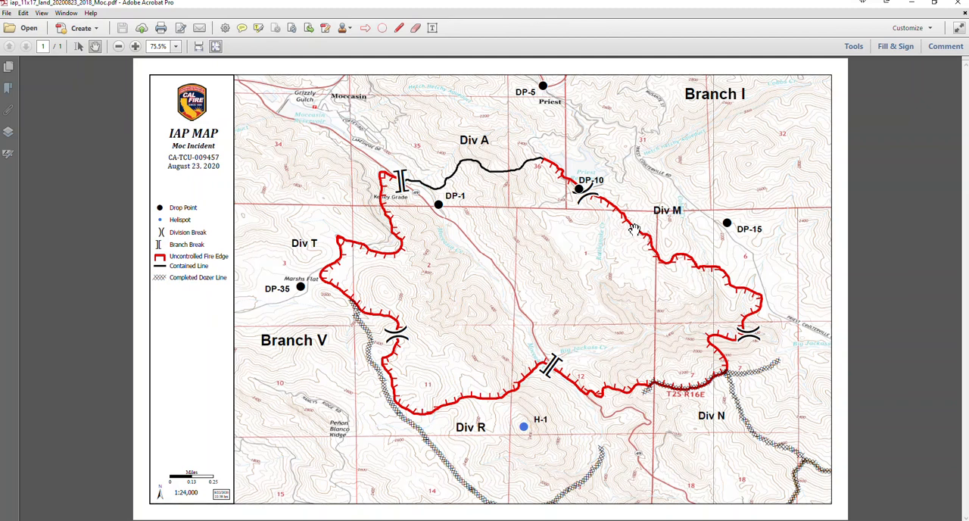
key(alt+Tab)
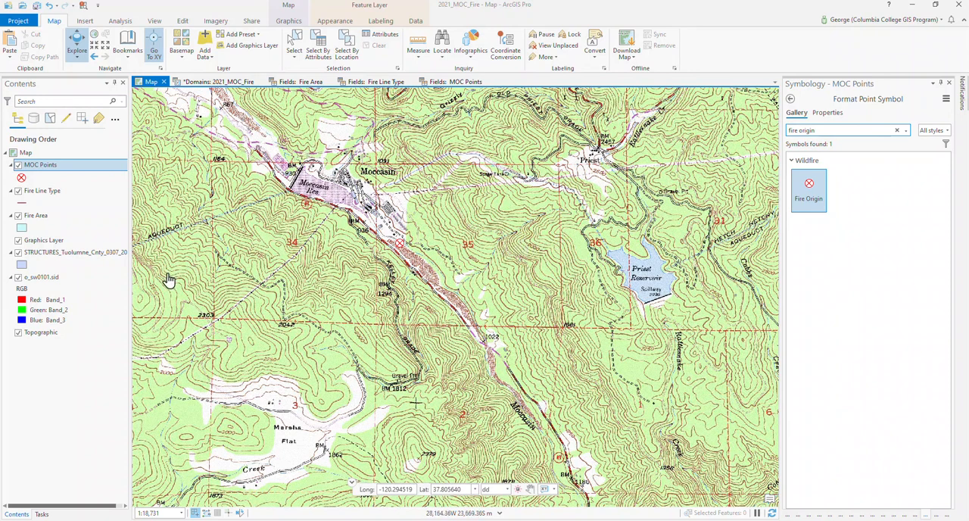
- Turn off the o_sw0101.sid layer and change the basemap to USGS National Map
click(18, 277)
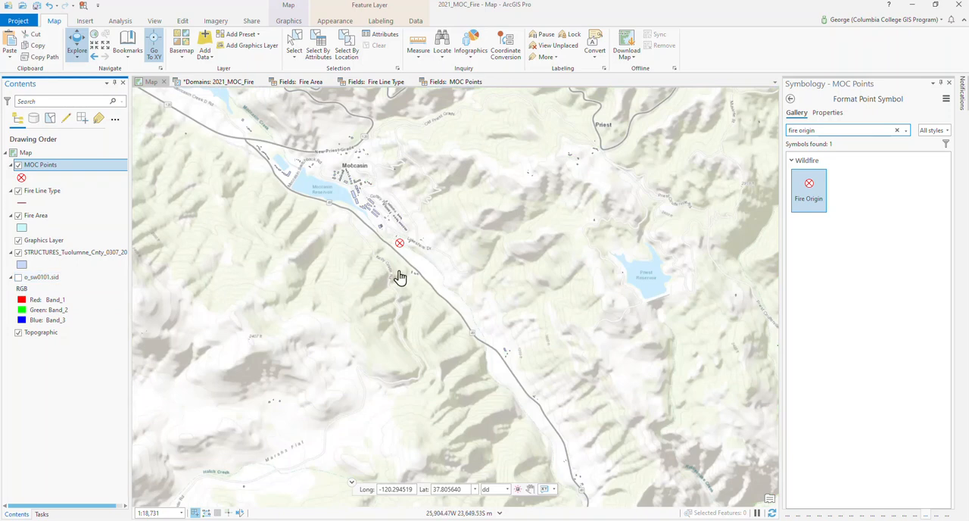
drag(422, 249, 440, 327)
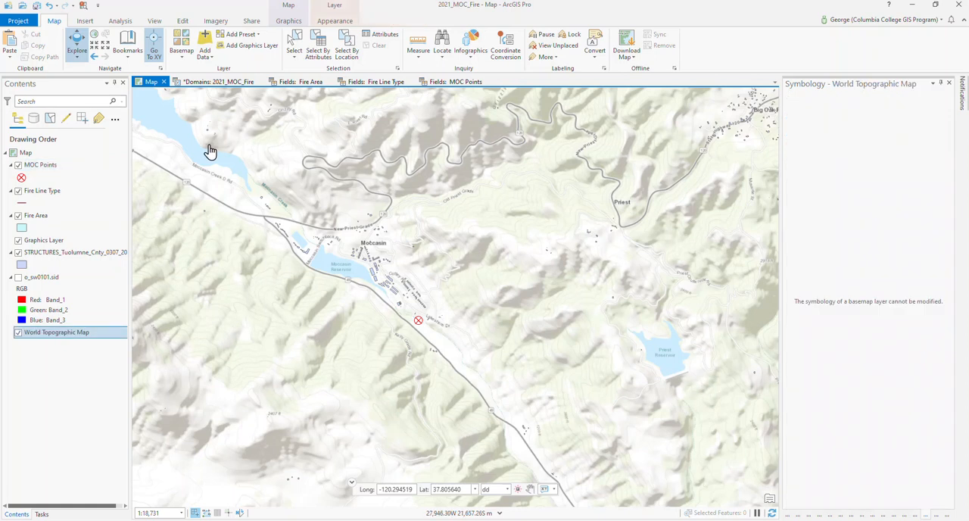
click(182, 53)
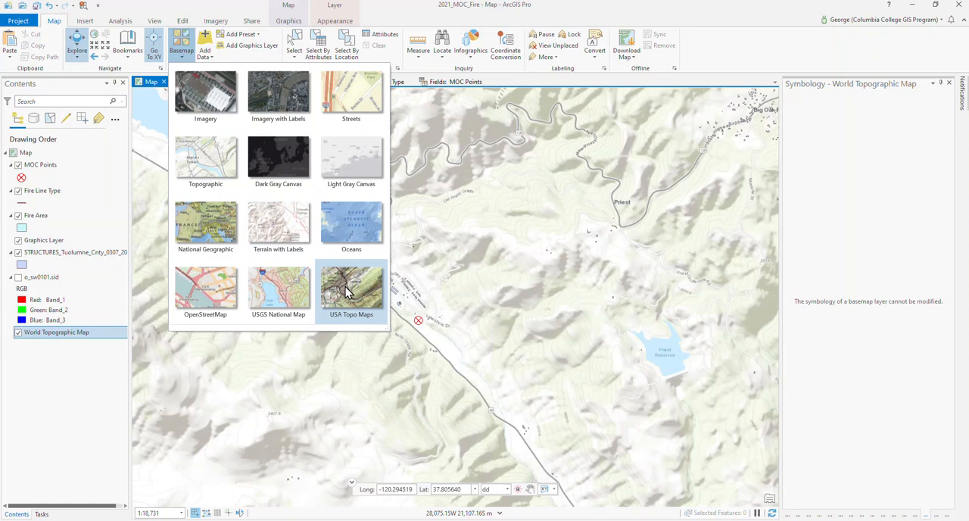
click(279, 289)
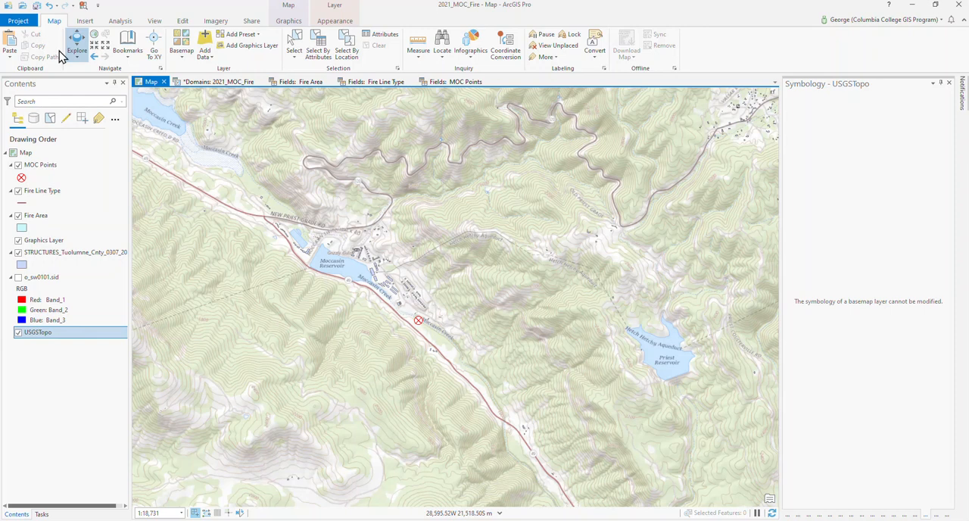
drag(558, 366, 464, 247)
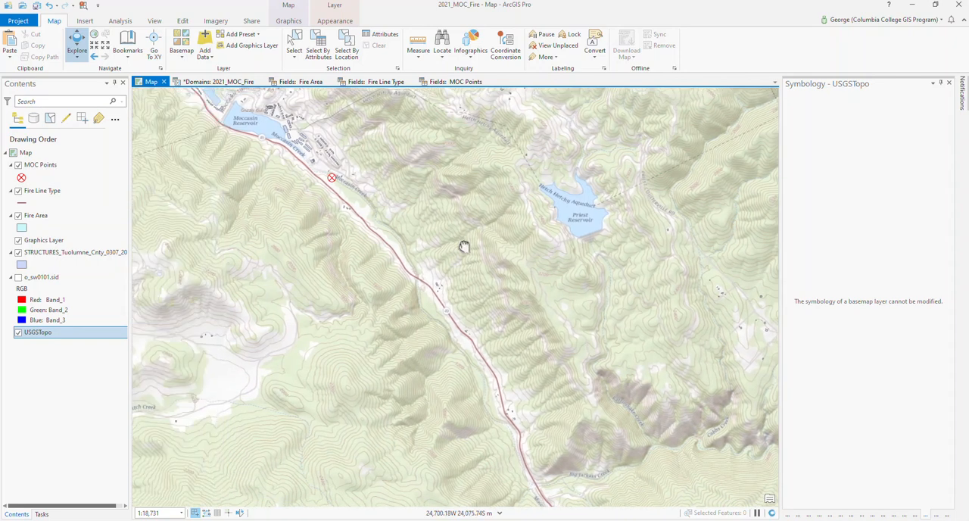
click(941, 84)
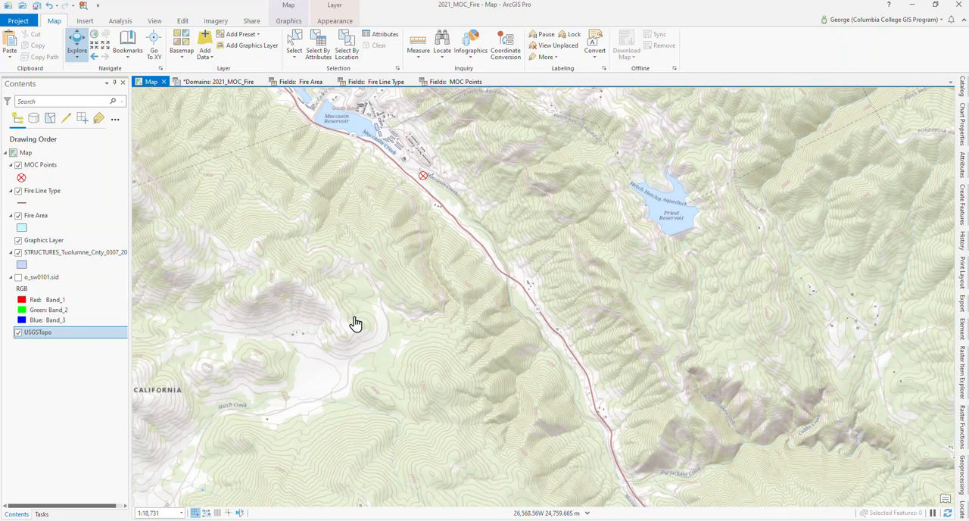
- Select the Fire Area layer, enable editing, and keep the feature creation templates displayed
click(68, 191)
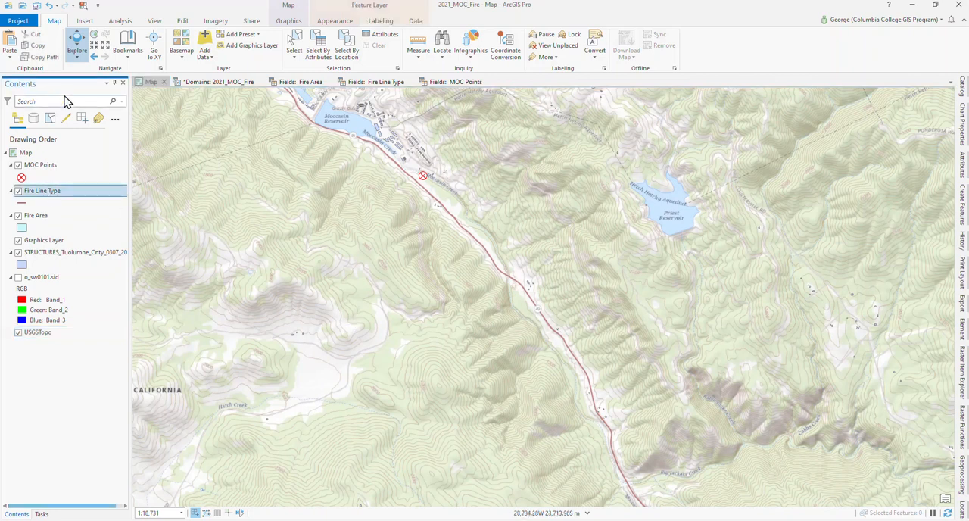
click(49, 216)
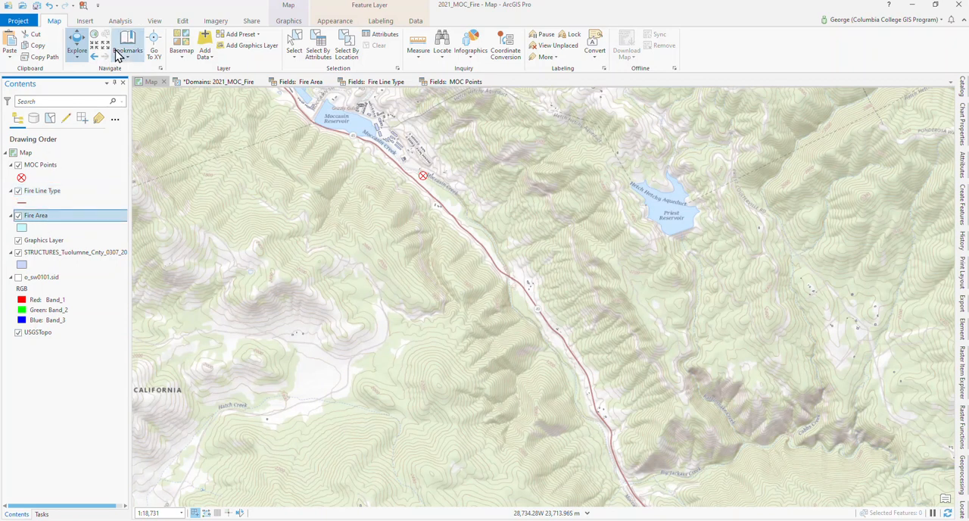
click(190, 24)
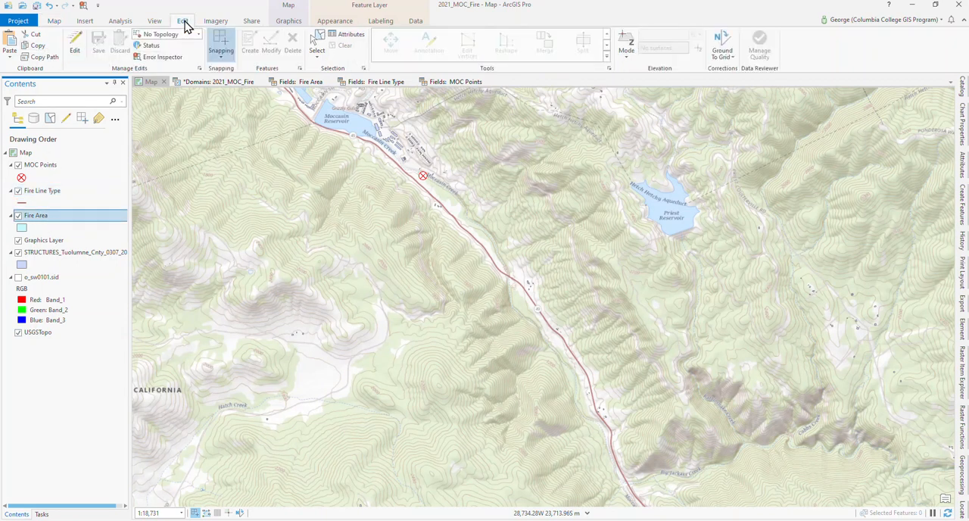
click(75, 44)
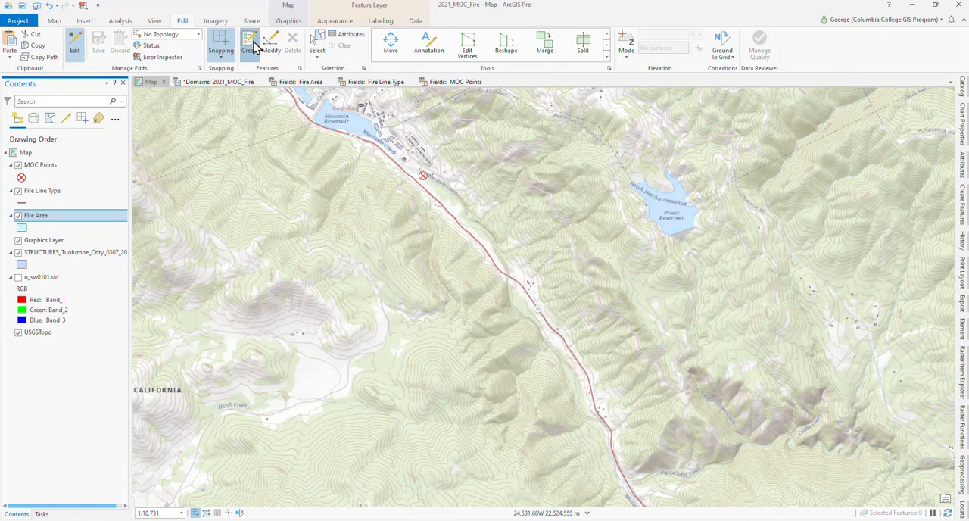
click(254, 46)
click(944, 85)
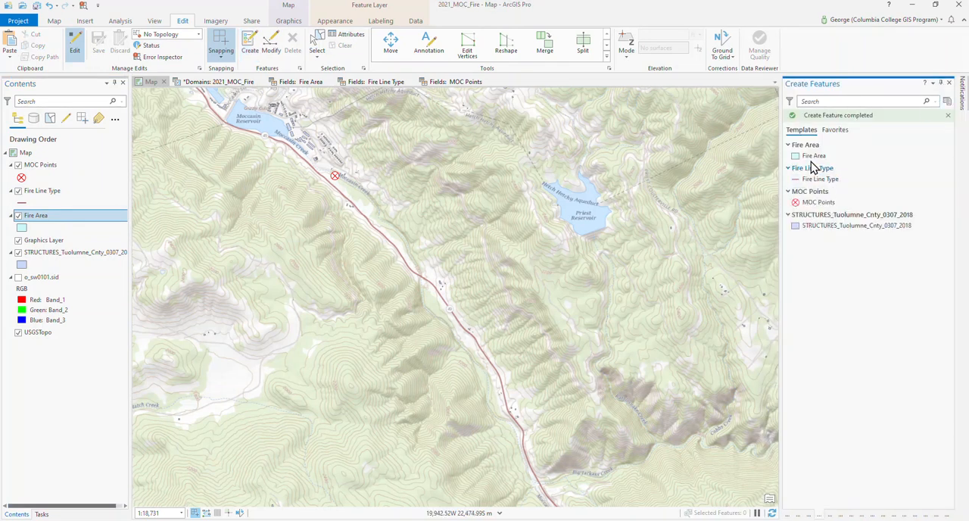
- Digitize a Fire Area polygon starting beside the fire origin, passing west of Priest Reservoir, crossing the highway in the south and looping back through the western hills
click(811, 156)
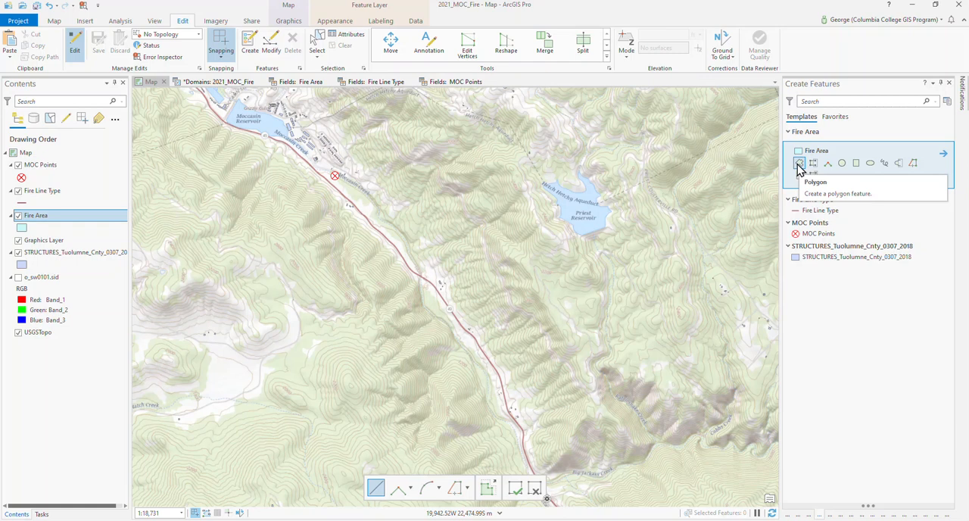
click(798, 165)
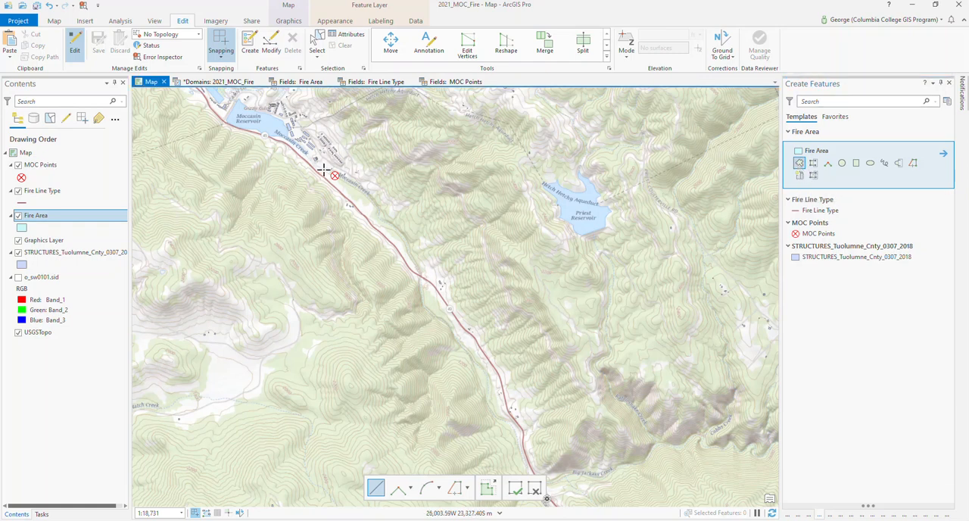
click(324, 169)
click(349, 164)
click(375, 163)
click(401, 158)
click(432, 151)
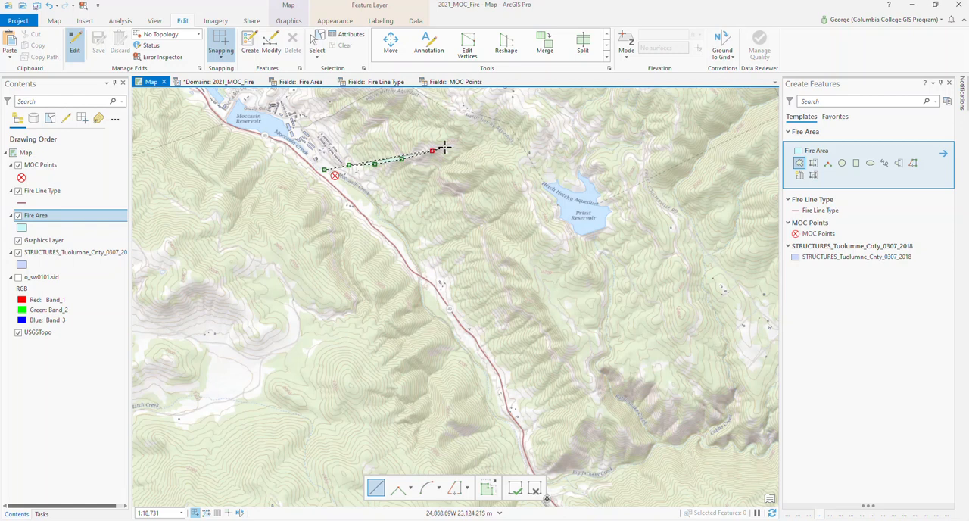
click(452, 143)
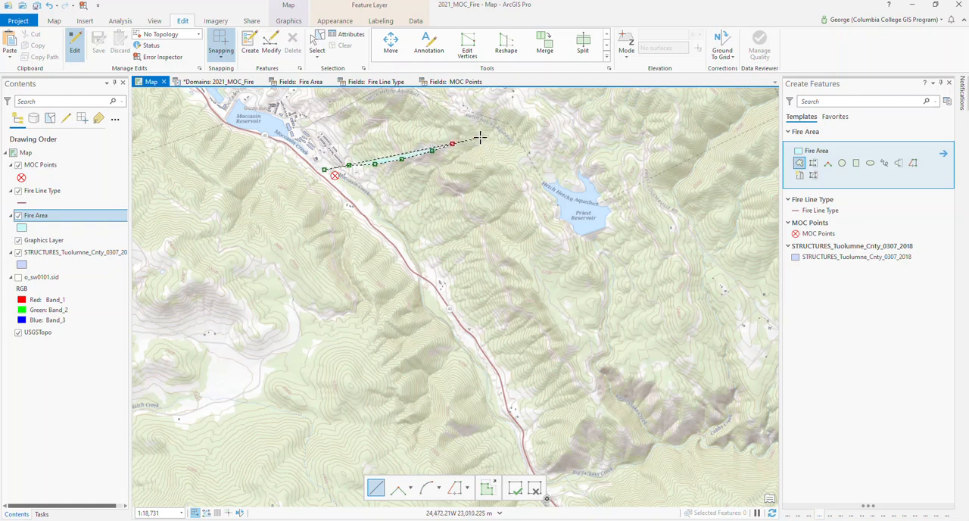
click(482, 137)
click(506, 156)
click(522, 175)
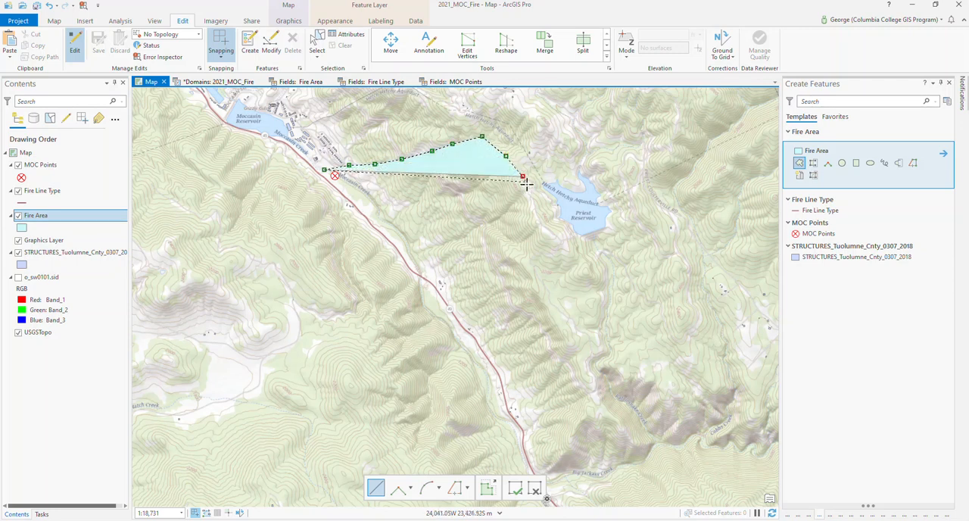
click(533, 202)
click(553, 233)
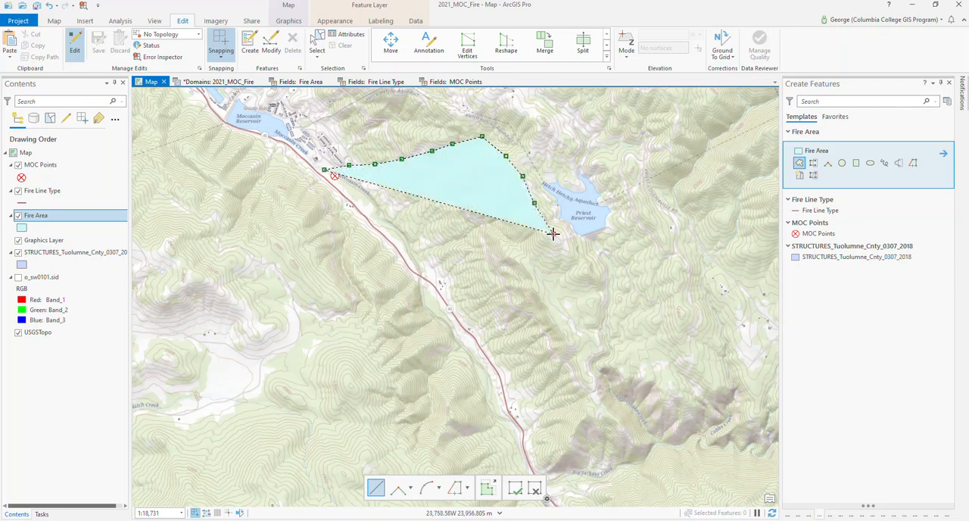
click(570, 255)
click(596, 271)
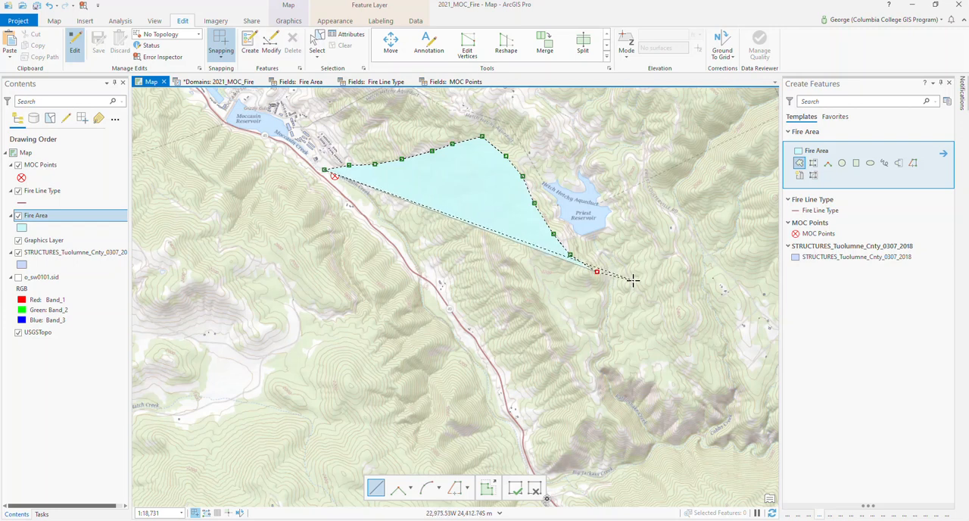
click(629, 285)
click(669, 289)
click(681, 322)
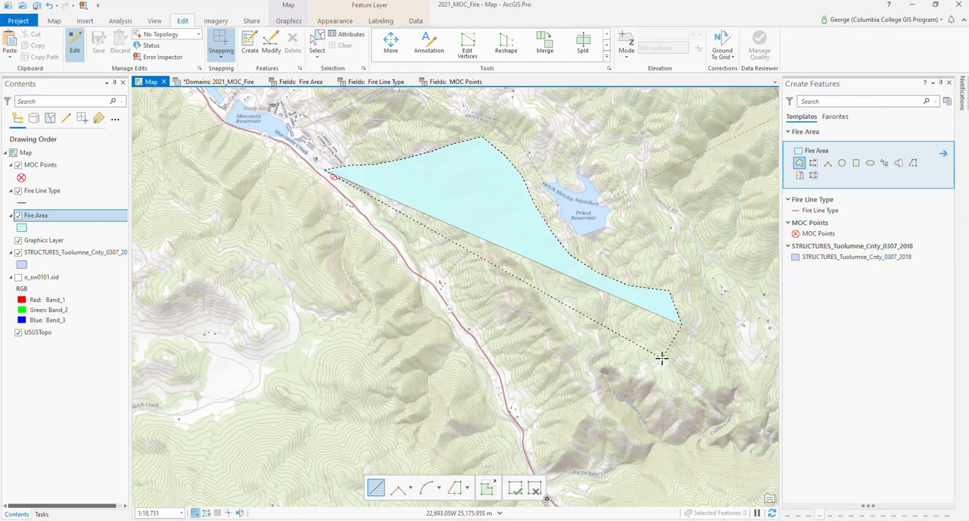
click(662, 358)
click(627, 374)
click(582, 390)
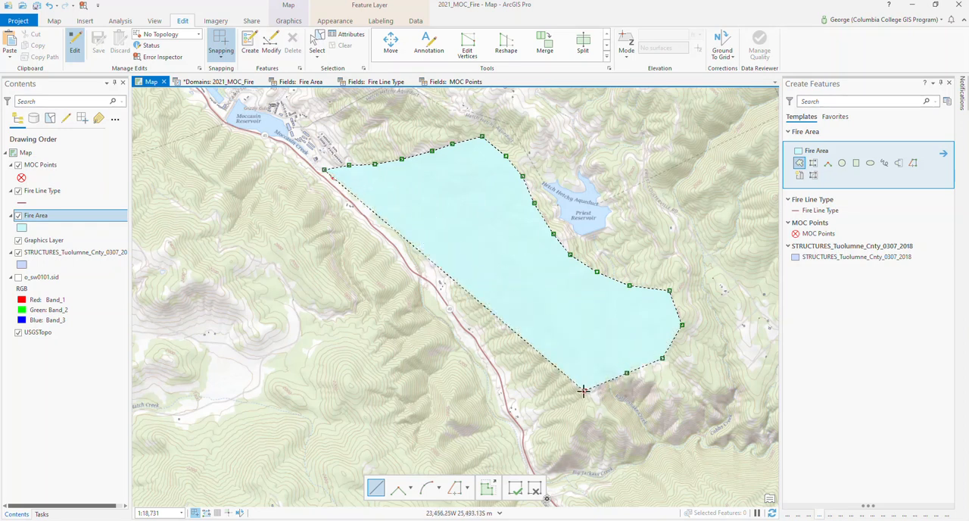
click(531, 399)
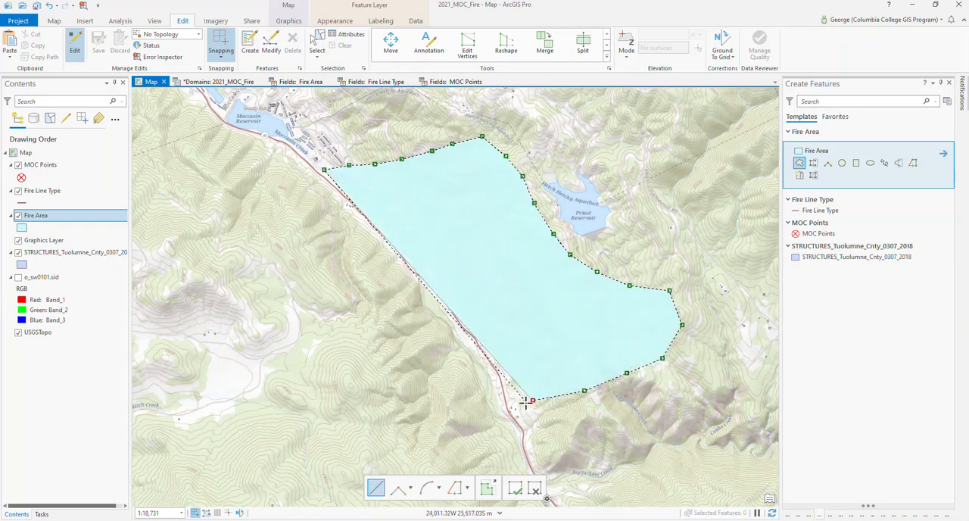
drag(478, 349, 408, 293)
click(408, 295)
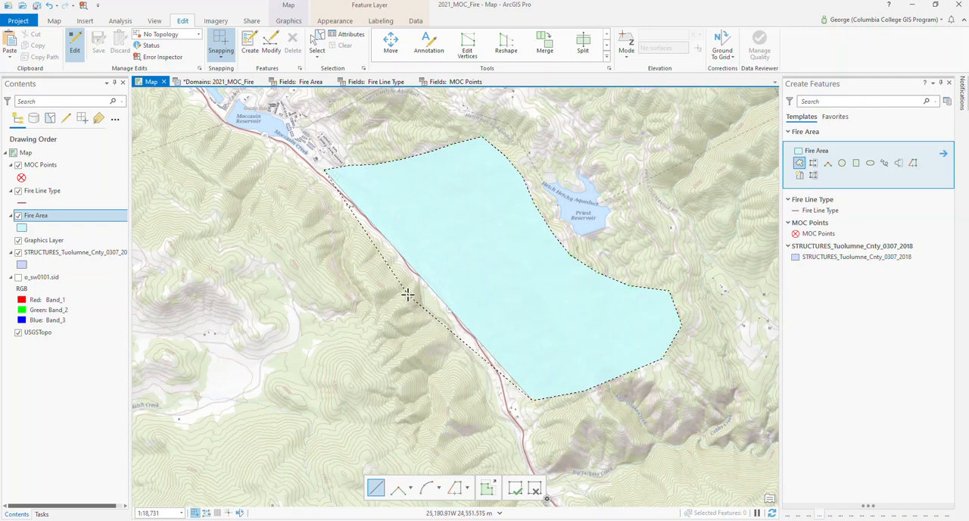
click(353, 303)
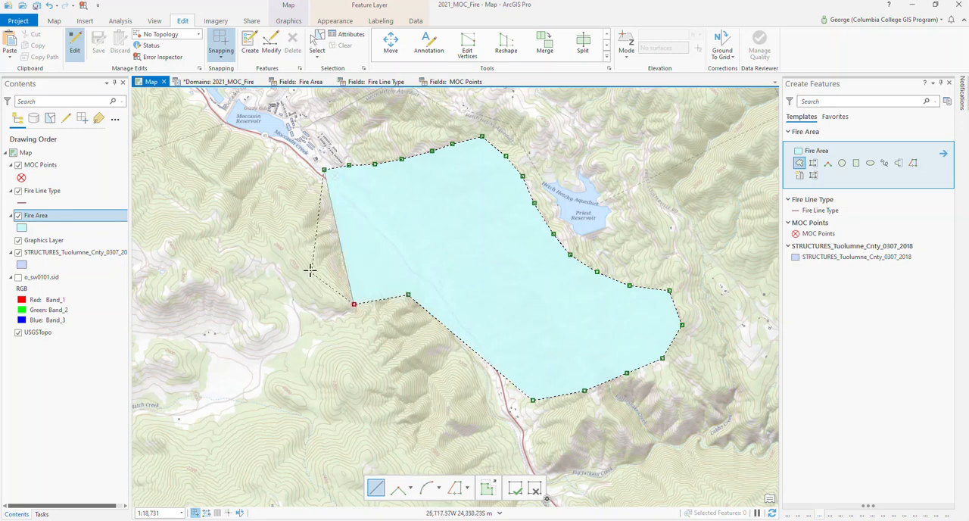
click(307, 266)
click(271, 235)
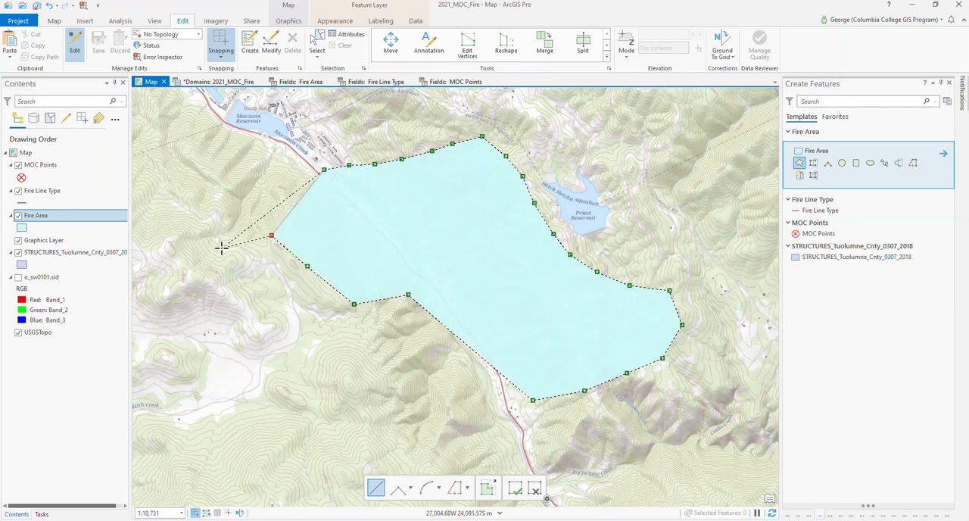
click(205, 262)
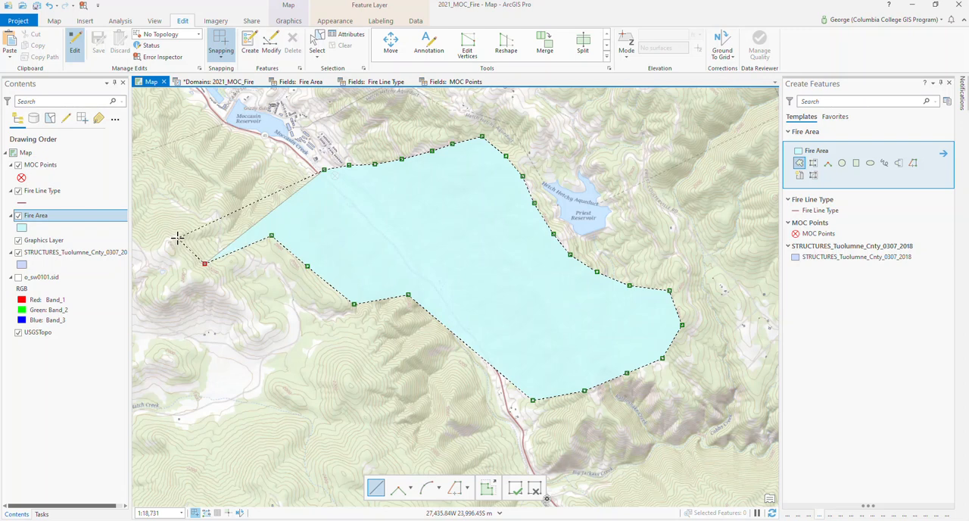
click(177, 237)
click(232, 193)
click(274, 156)
double_click(305, 165)
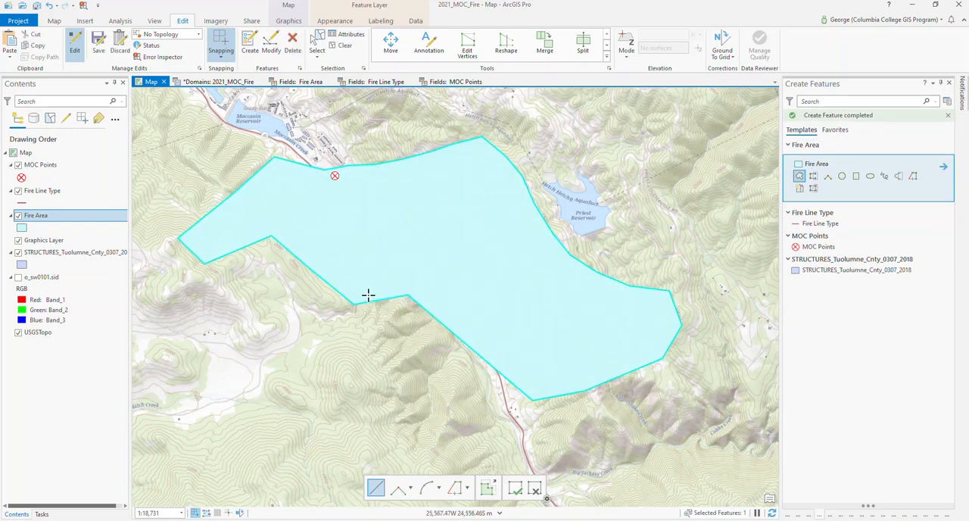
- Draw a second, smaller Fire Area polygon freehand, just south of the main polygon and west of the highway
click(885, 178)
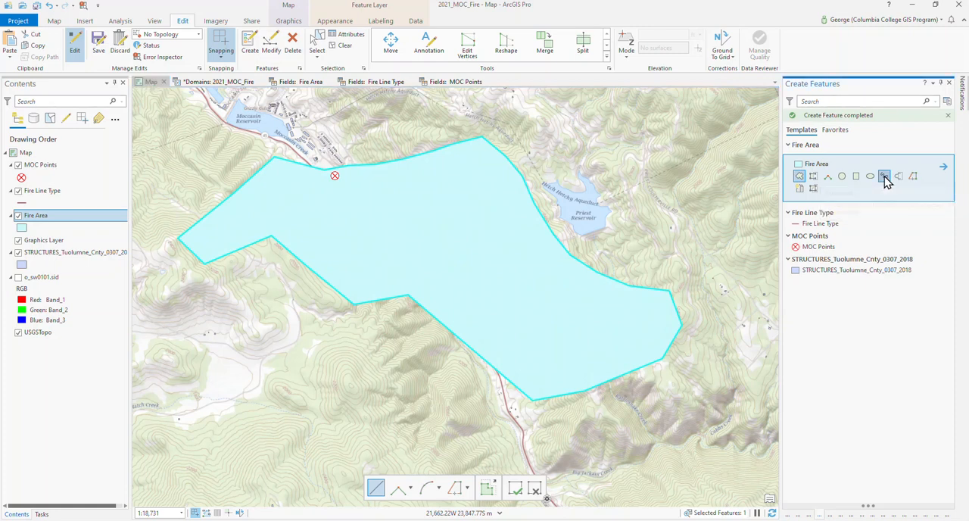
click(417, 351)
mouse_move(384, 370)
mouse_down()
mouse_move(339, 387)
mouse_move(342, 421)
mouse_move(389, 428)
mouse_move(454, 416)
mouse_move(460, 385)
mouse_move(446, 356)
mouse_up()
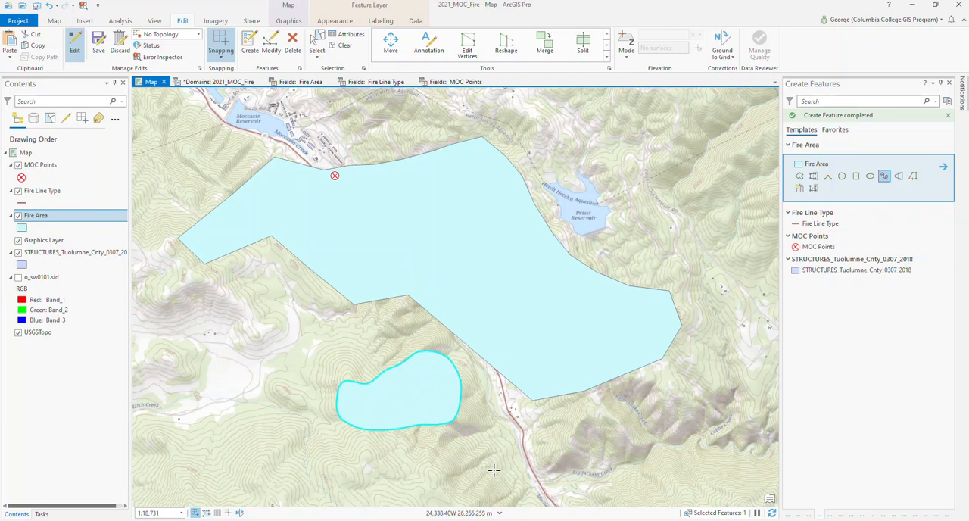
- Apply the Wildfire style's Wildfire Daily Fire Perimeter symbol to the Fire Area layer and keep the symbology settings displayed
click(21, 229)
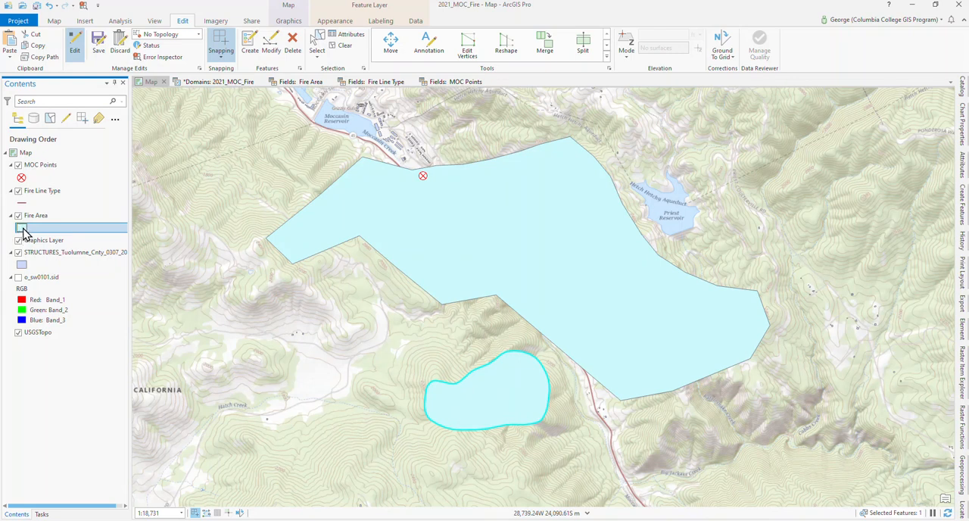
click(22, 229)
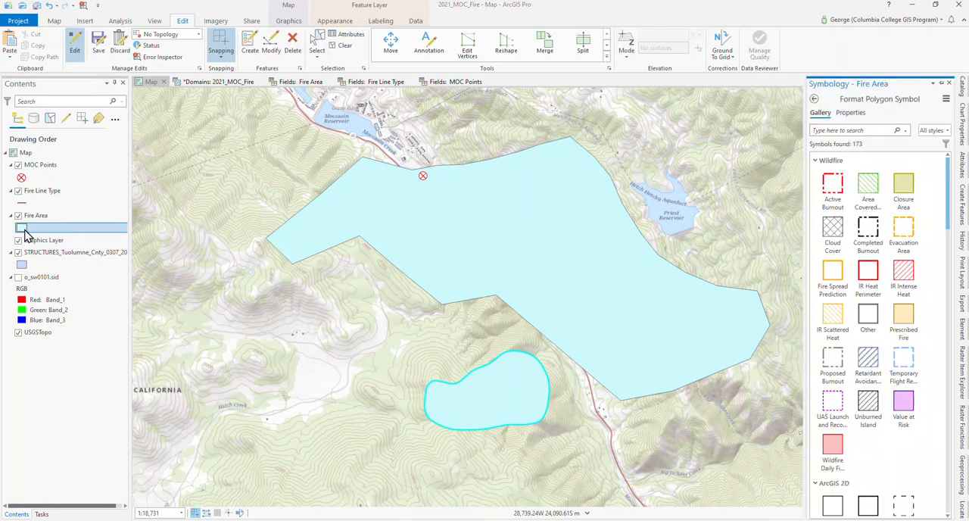
click(941, 86)
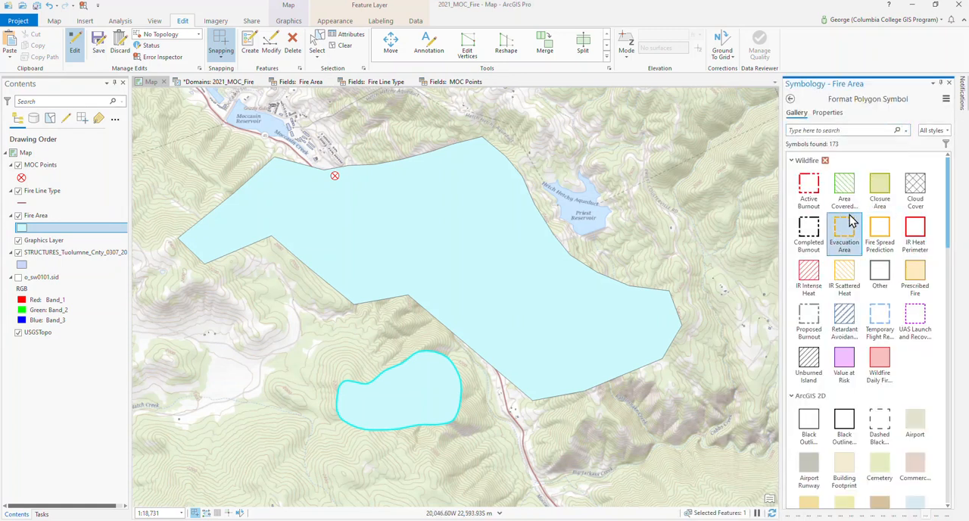
click(883, 366)
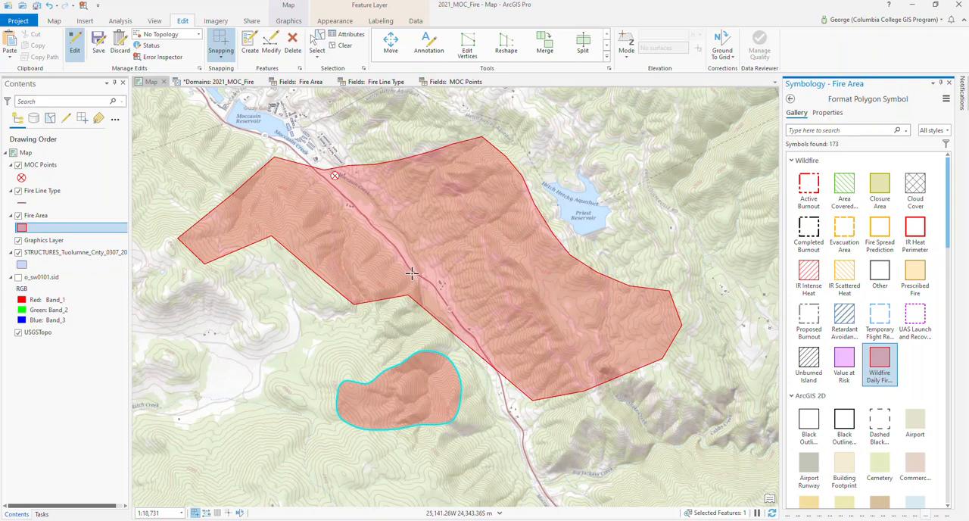
- Set the Fire Area layer's transparency to 32.5% so the basemap shows through the polygons
click(54, 20)
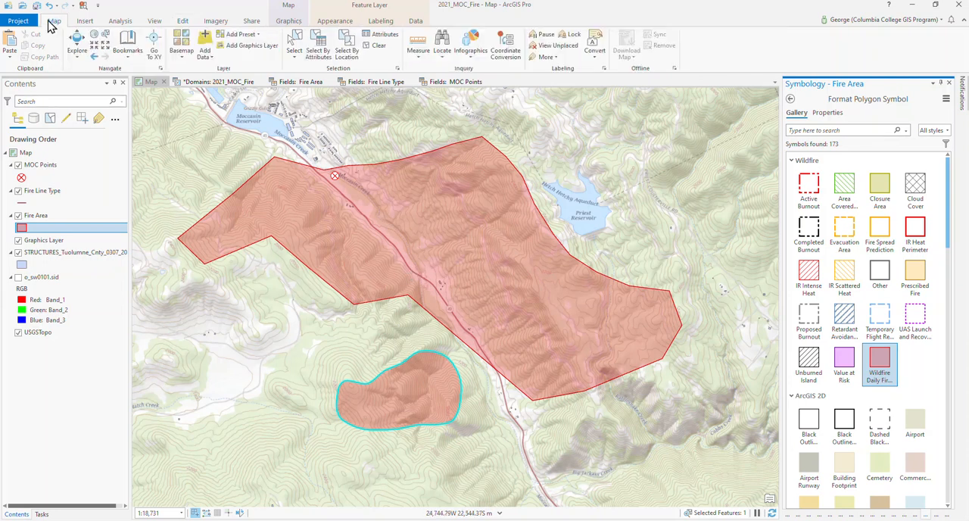
click(330, 22)
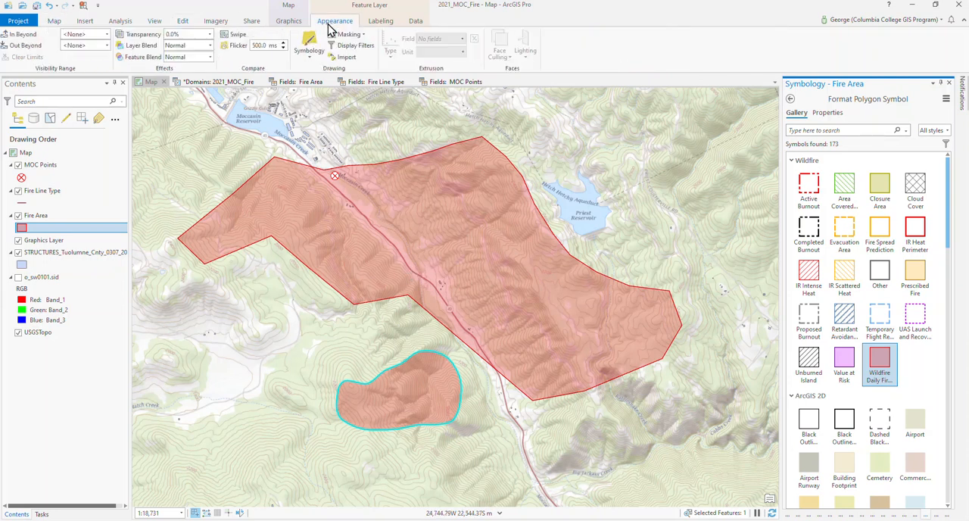
click(210, 35)
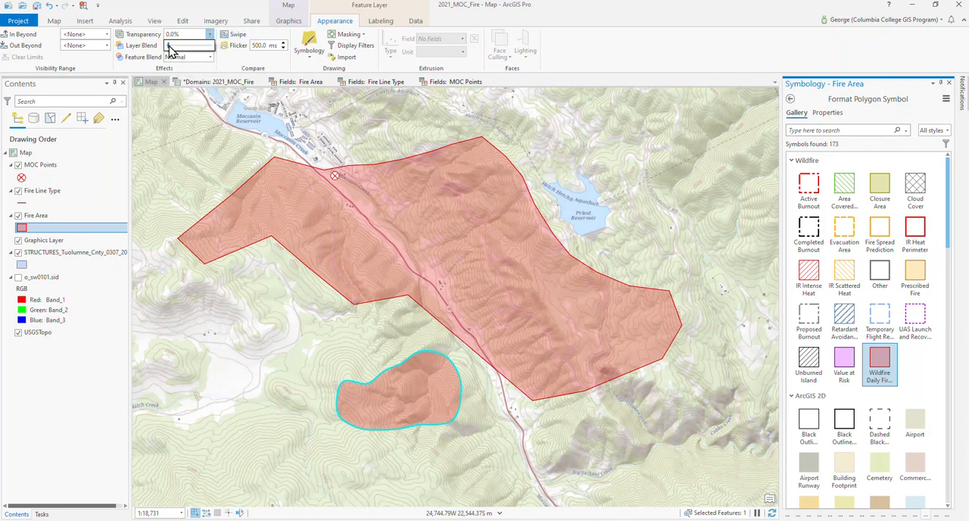
mouse_move(171, 49)
mouse_down()
mouse_move(191, 50)
mouse_move(183, 50)
mouse_up()
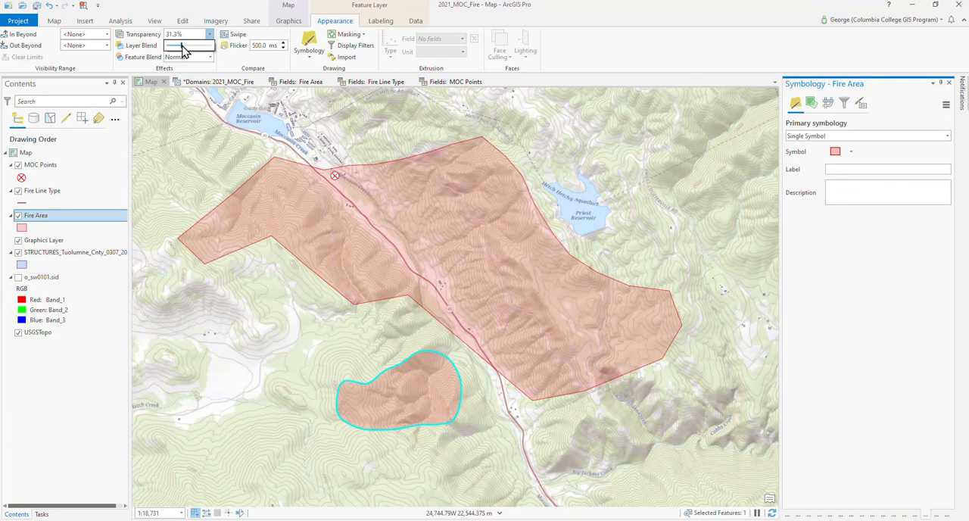
mouse_move(181, 50)
mouse_down()
mouse_move(197, 49)
mouse_move(182, 49)
mouse_up()
- Save the project together with all pending edits, and return to the feature editing tools
click(55, 22)
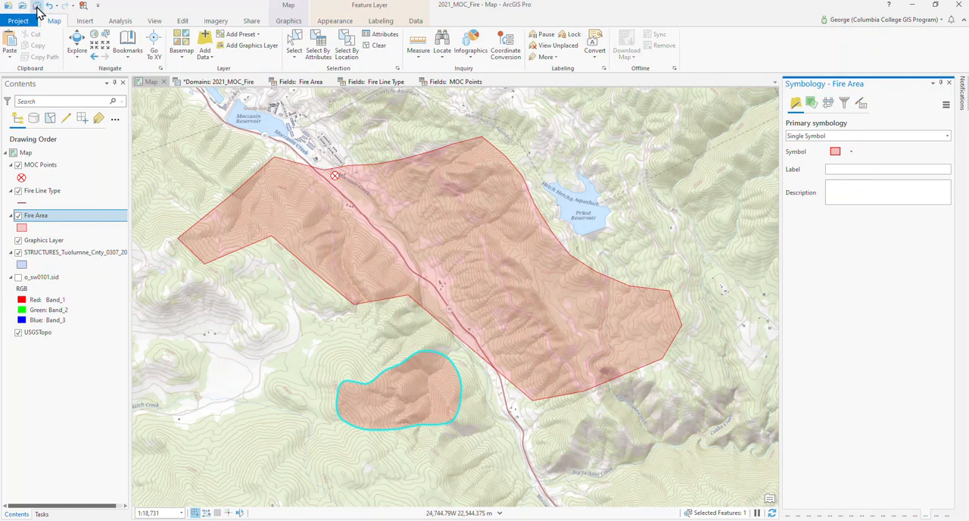
click(37, 7)
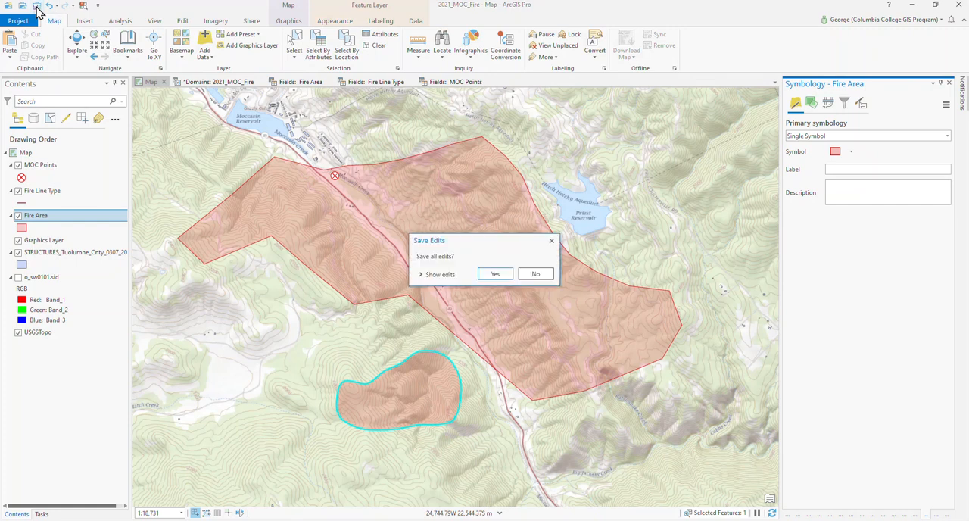
click(494, 274)
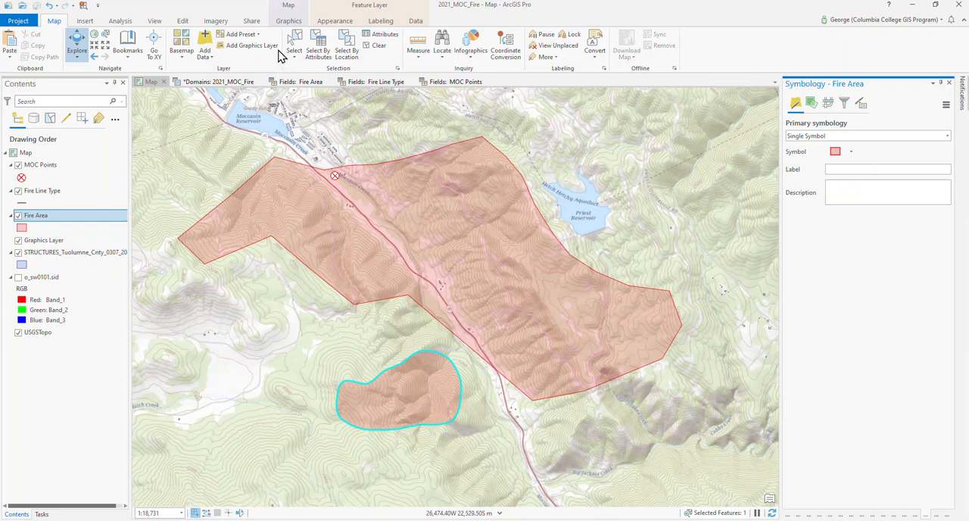
click(183, 23)
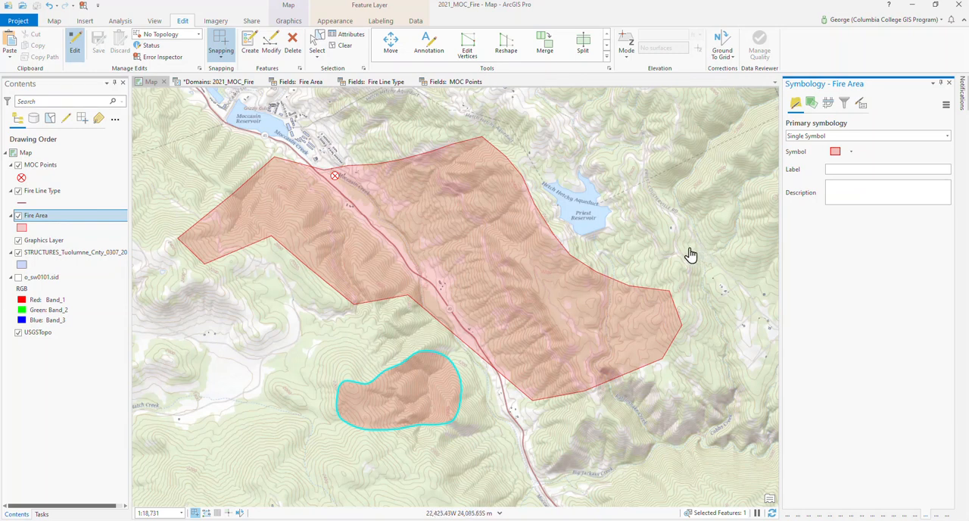
click(340, 48)
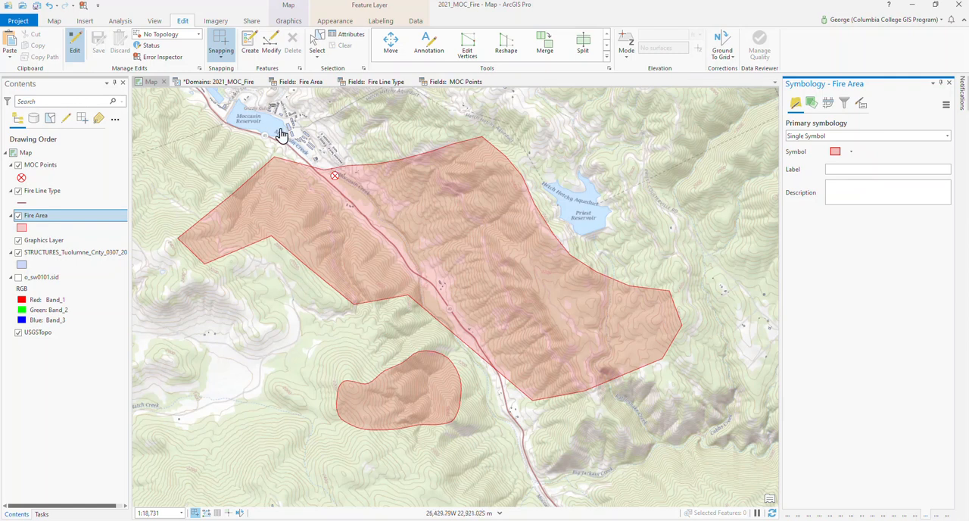
click(250, 47)
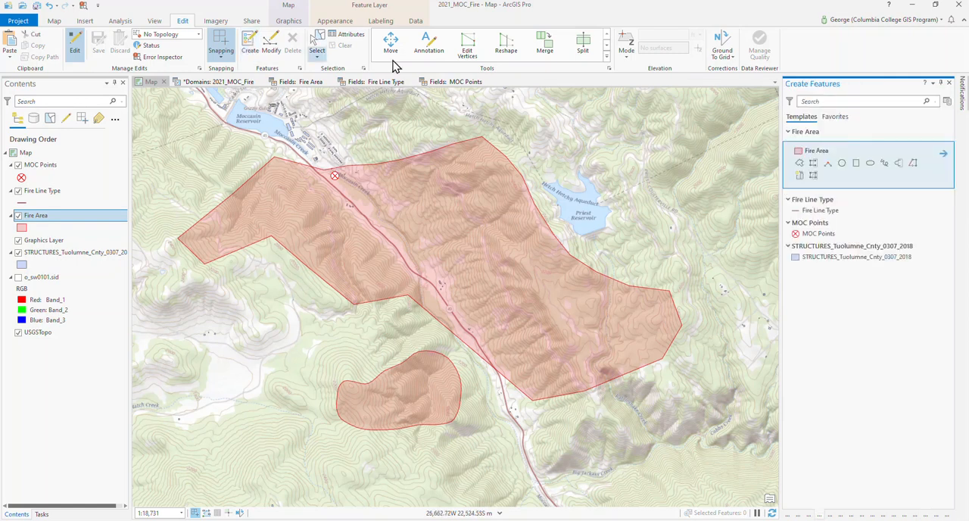
click(798, 165)
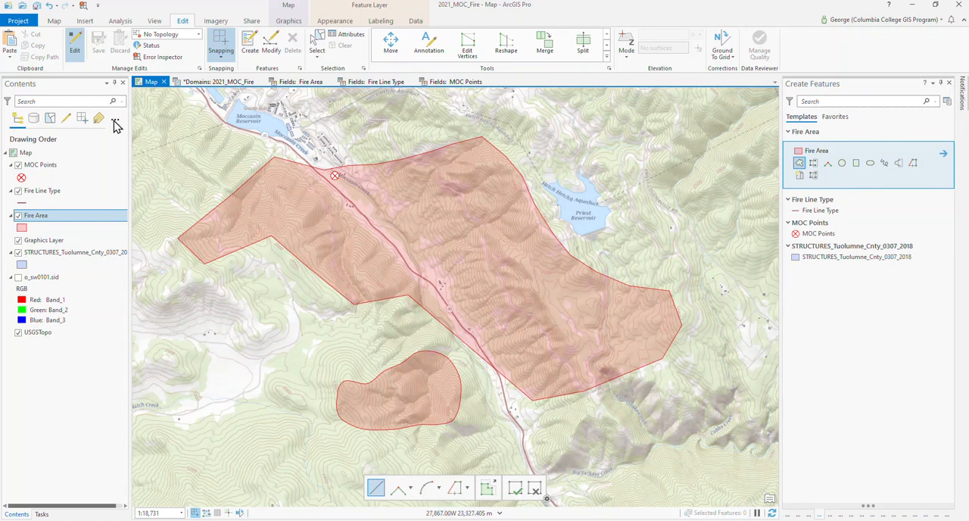
click(268, 288)
click(198, 340)
click(226, 426)
click(309, 368)
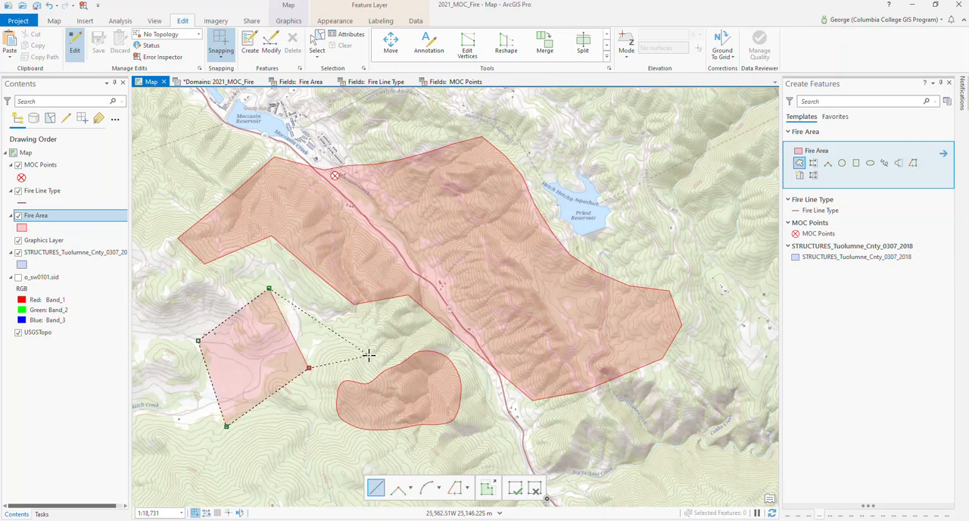
key(ctrl+z)
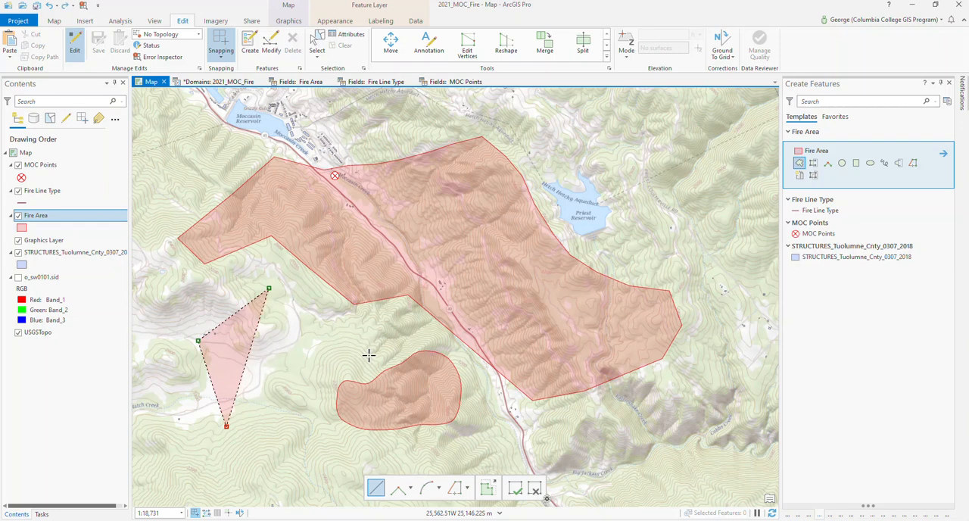
key(ctrl+z)
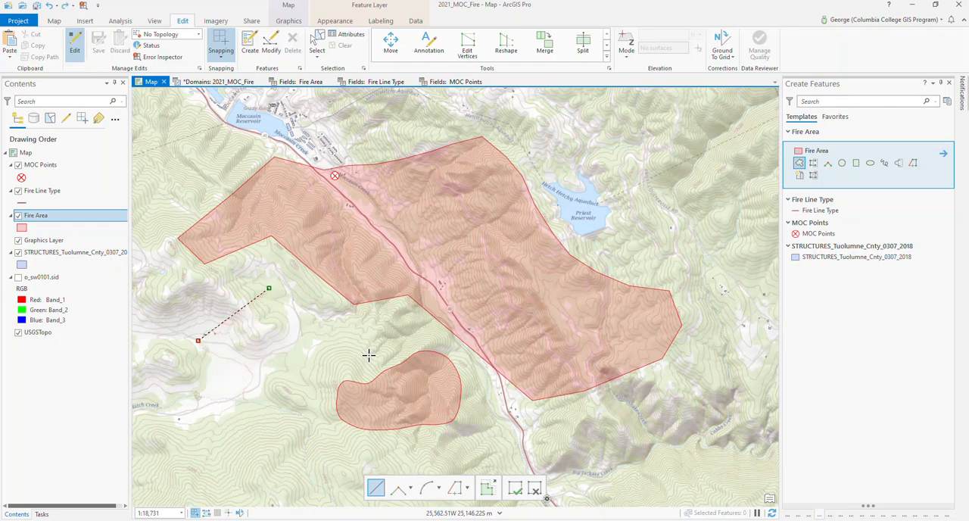
key(ctrl+z)
- Restart editing and activate the Line construction tool for the Fire Line Type layer, keeping the Create Features templates docked open
click(77, 46)
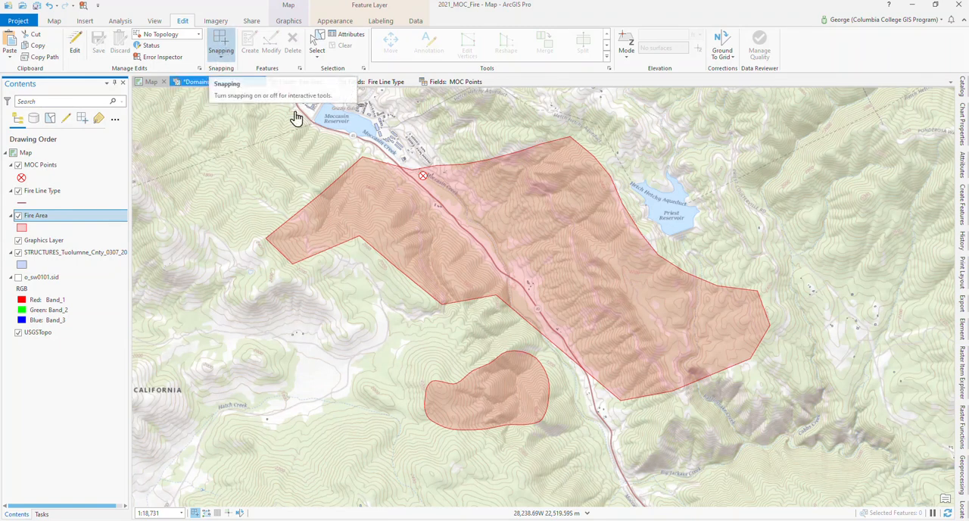
click(226, 56)
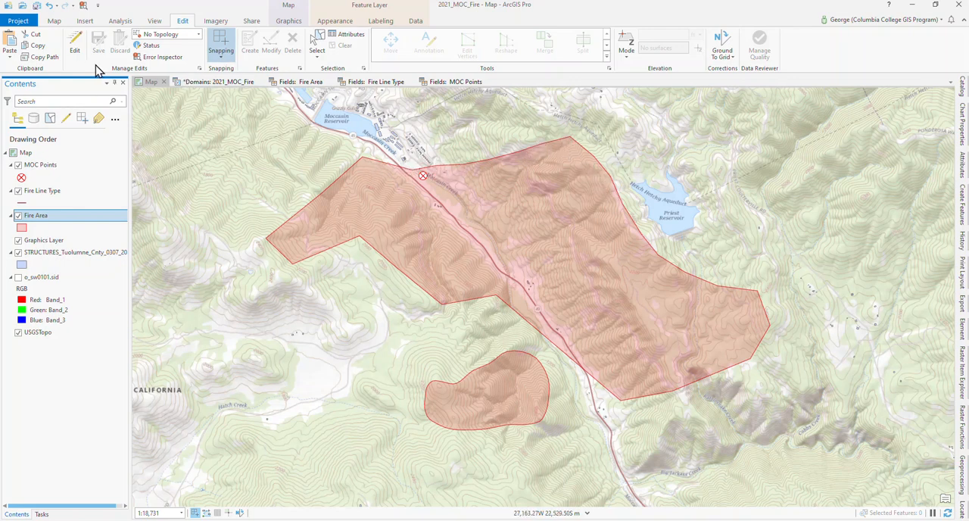
click(76, 47)
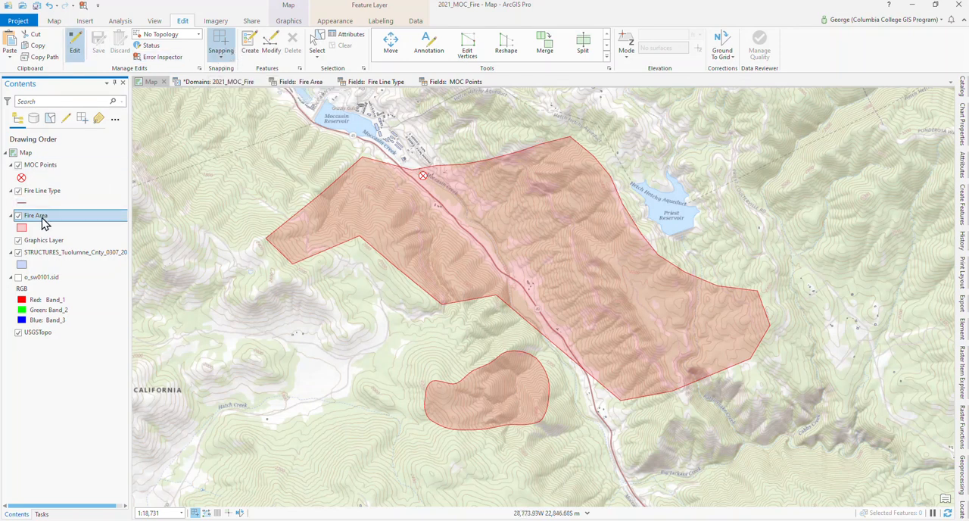
click(43, 192)
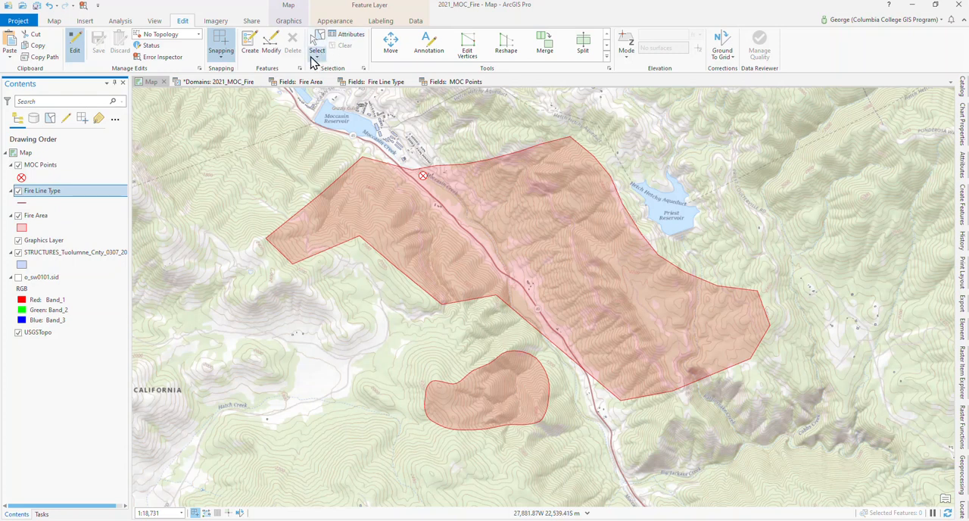
click(249, 47)
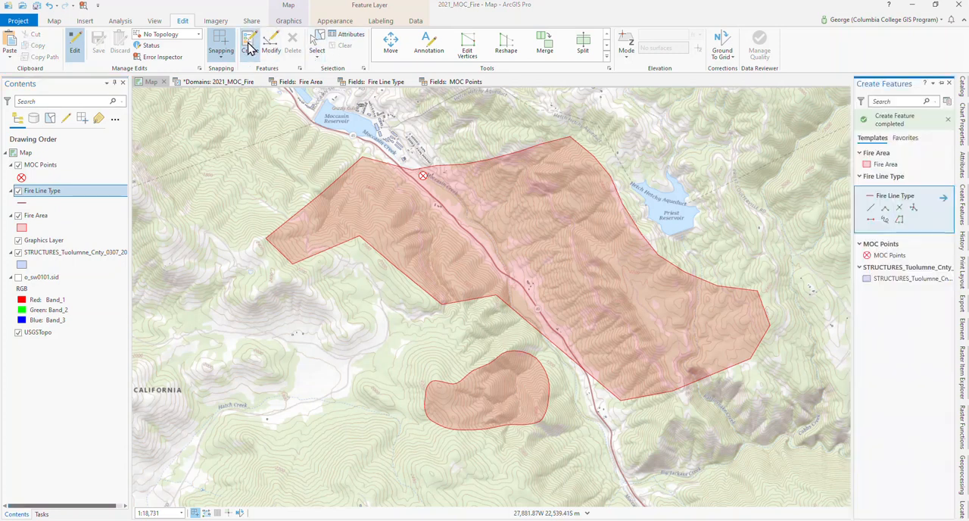
click(943, 83)
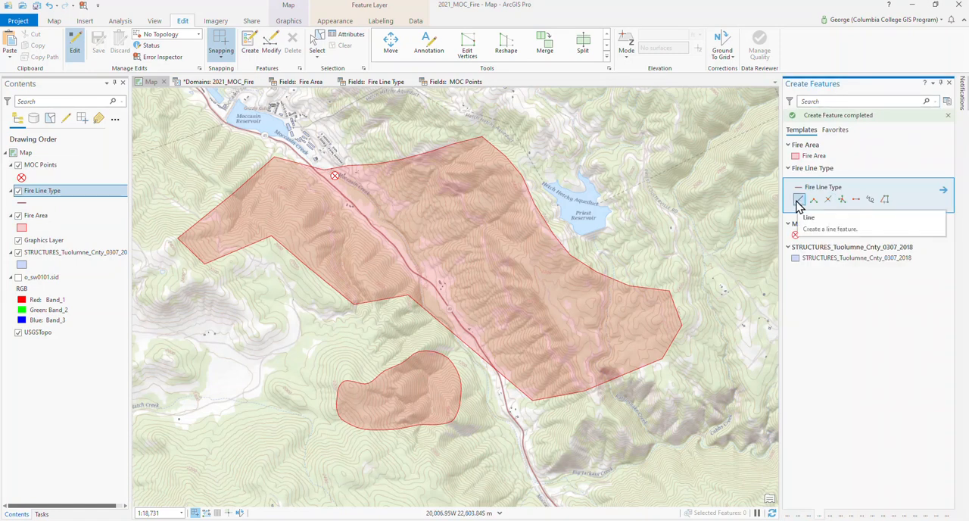
click(799, 200)
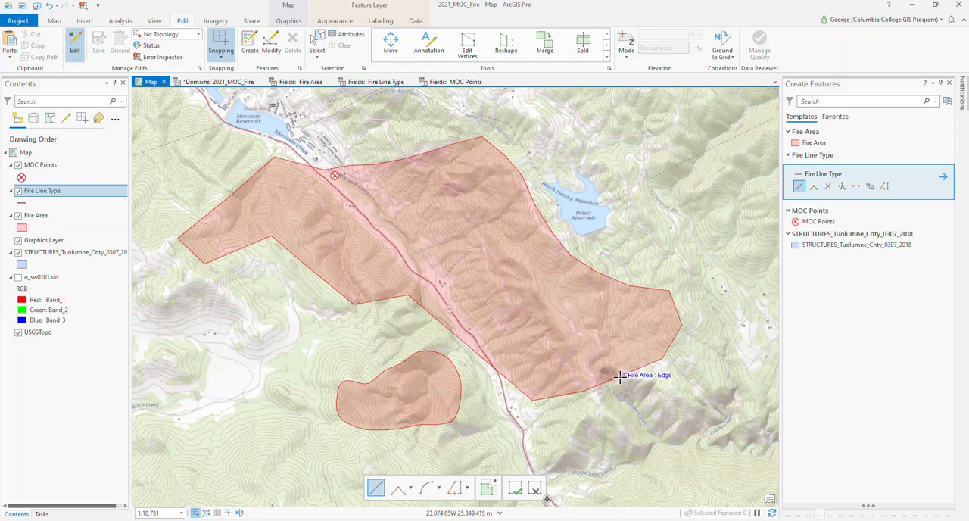
- Turn snapping off and back on for the line drawing tool
click(218, 41)
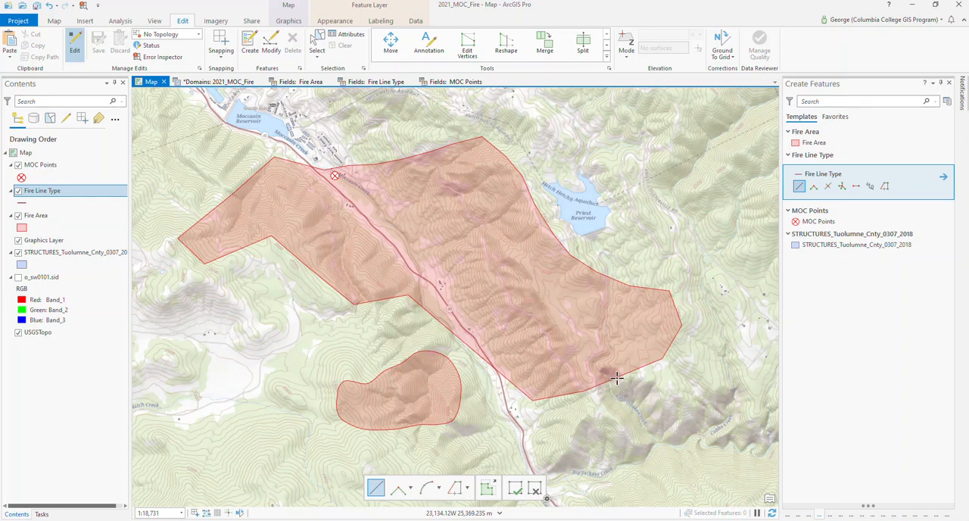
click(220, 60)
click(220, 64)
click(221, 43)
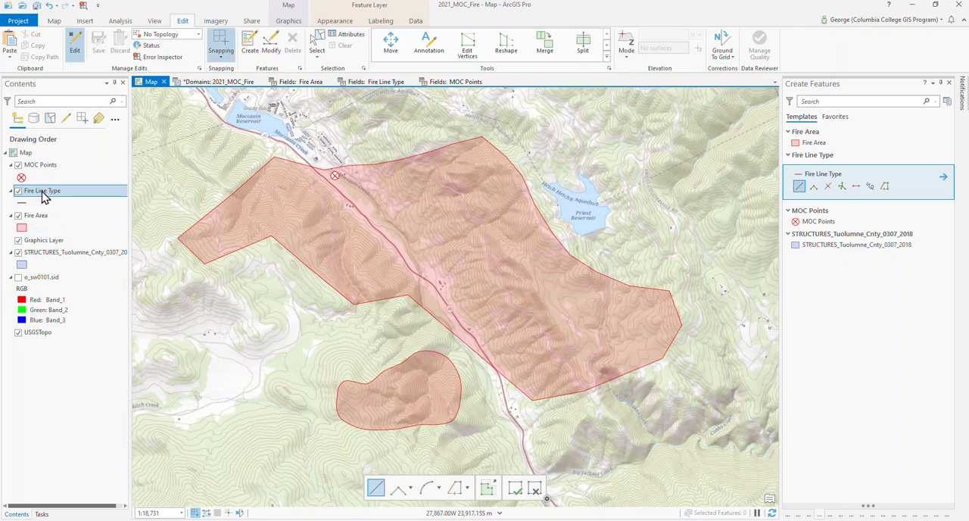
- Draw a Fire Line Type line snapped along the main fire polygon's southern and eastern edges, from the highway crossing to just west of Priest Reservoir
click(501, 374)
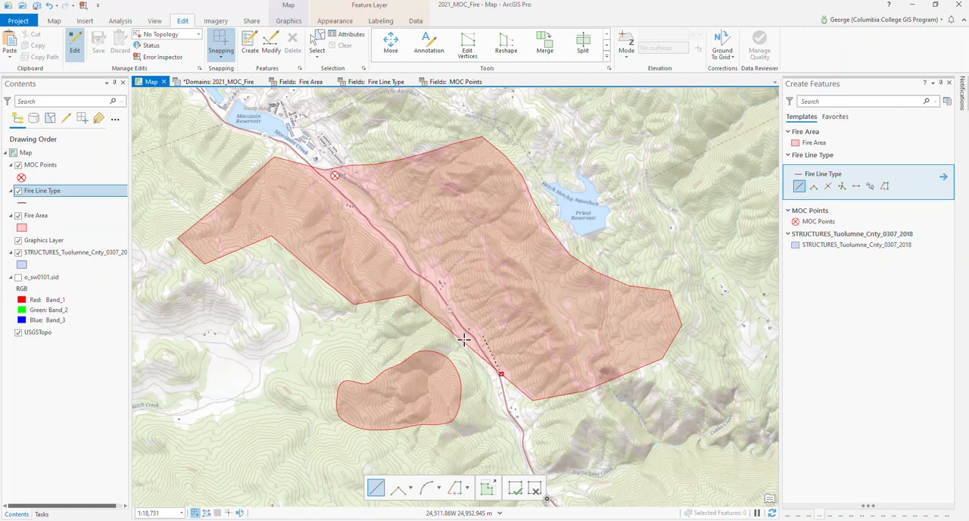
click(532, 399)
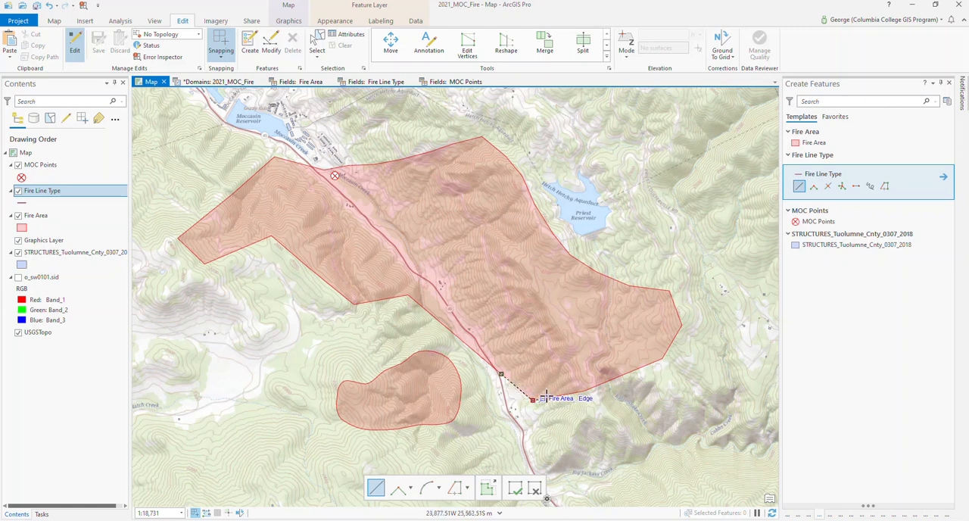
click(593, 388)
click(649, 363)
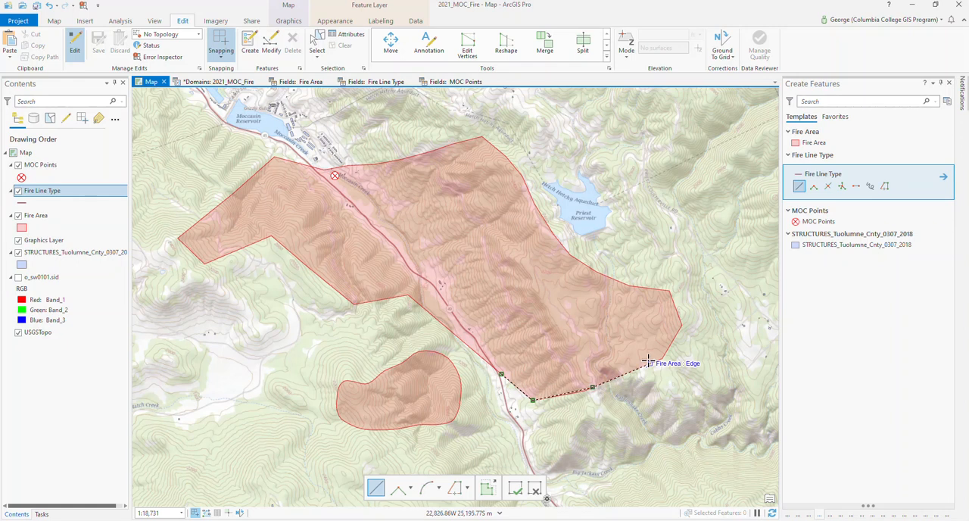
click(672, 340)
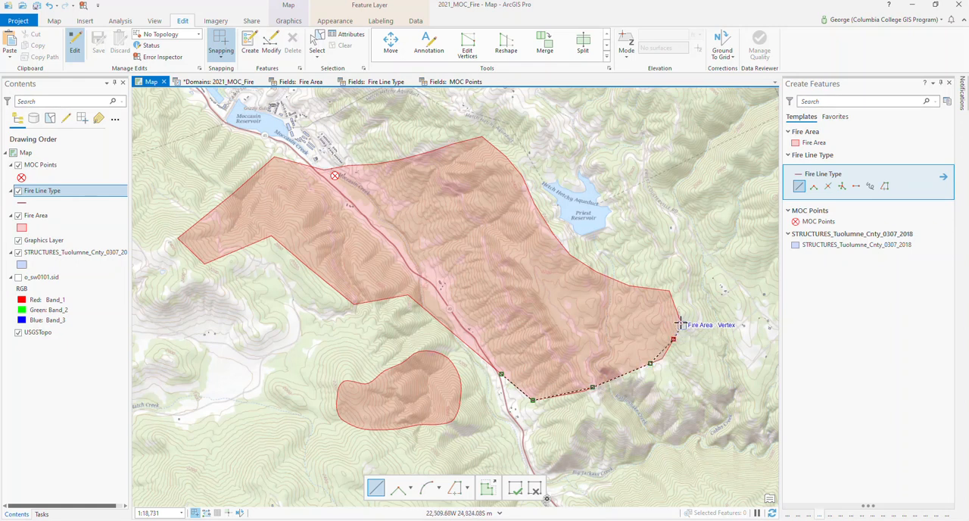
click(681, 321)
click(669, 291)
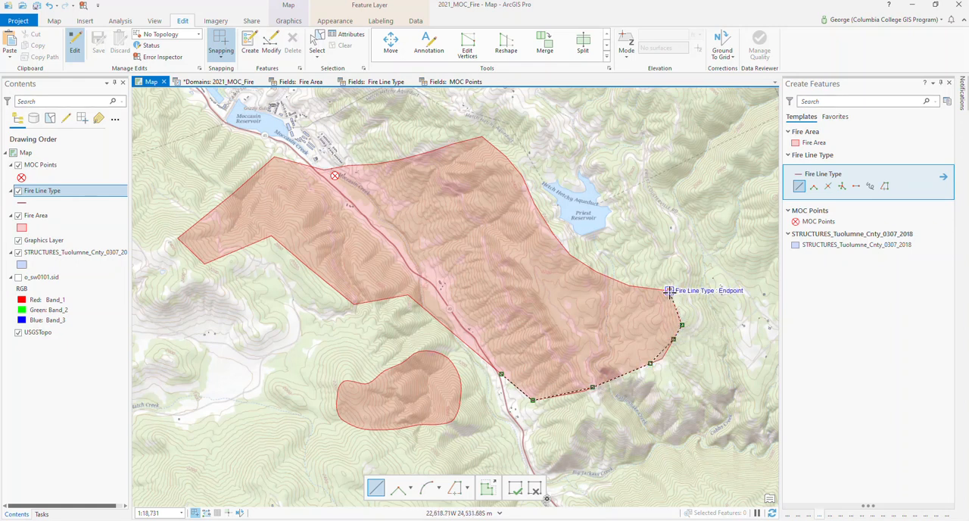
click(636, 286)
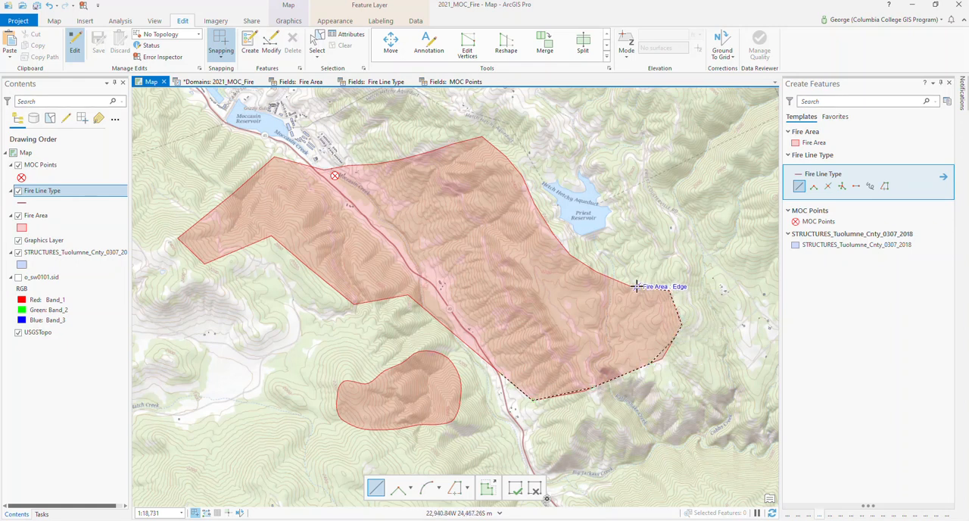
click(590, 267)
click(560, 241)
click(533, 203)
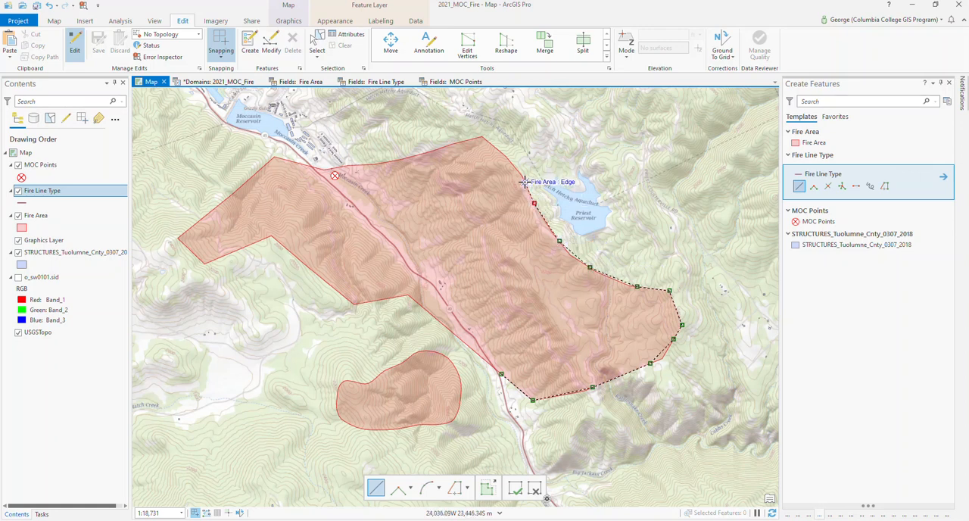
double_click(521, 177)
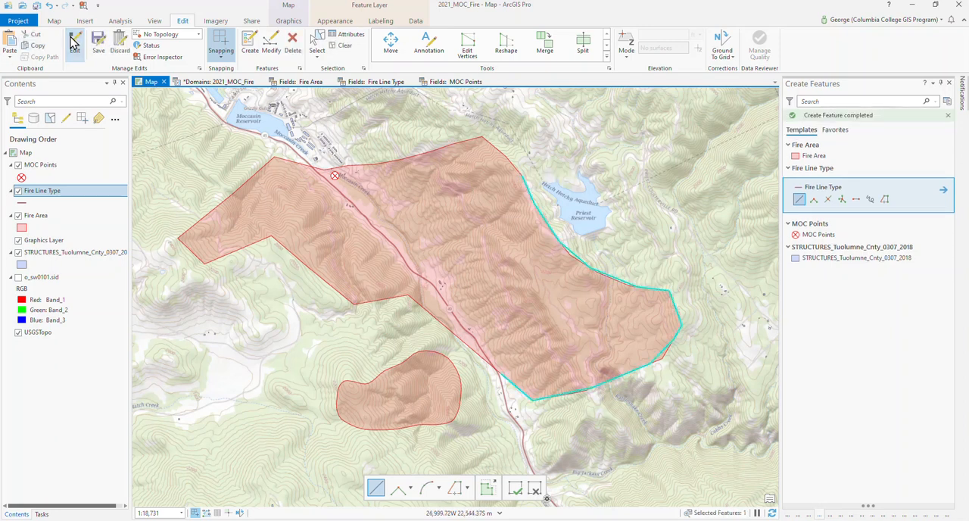
- Open the Fire Line Type attribute table and shrink it so more of the map shows above it
right_click(40, 194)
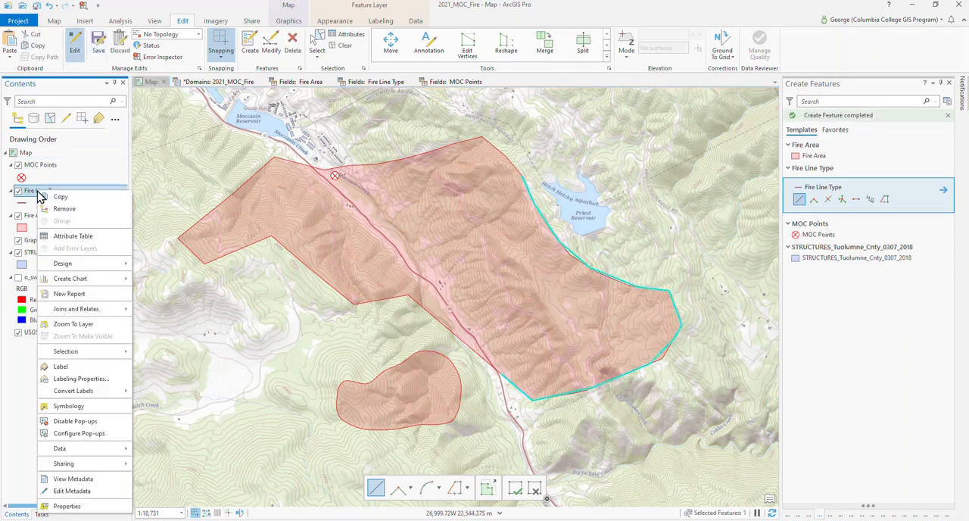
click(66, 243)
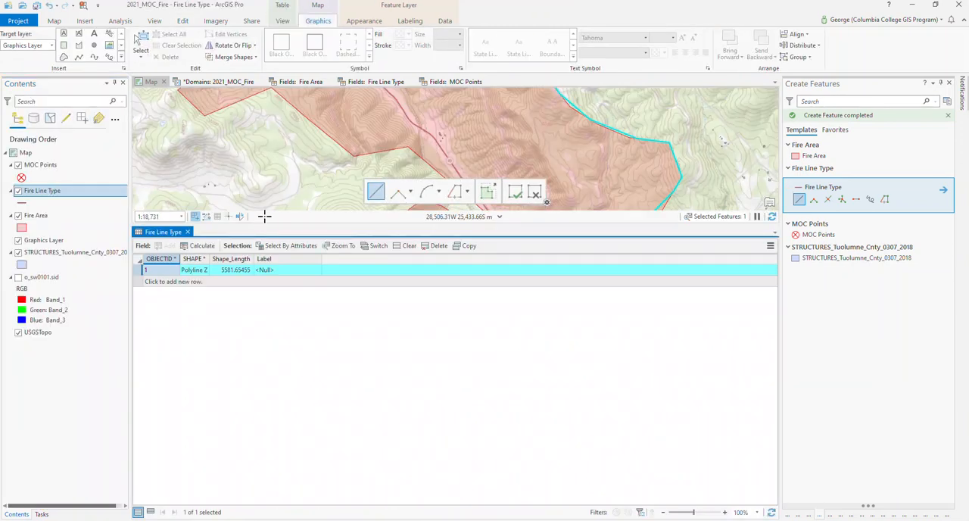
drag(264, 221, 245, 365)
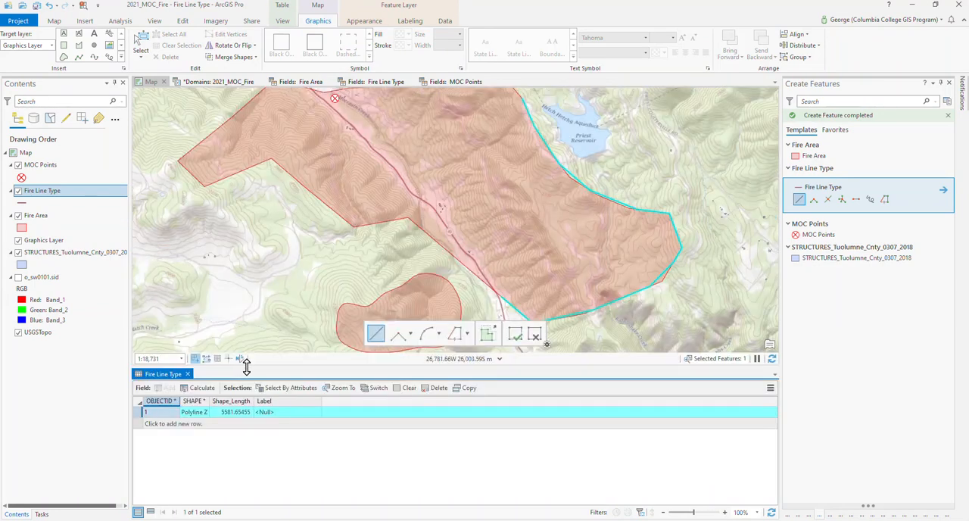
- Try to set the new fire line's Label attribute to Uncontrolled
click(271, 415)
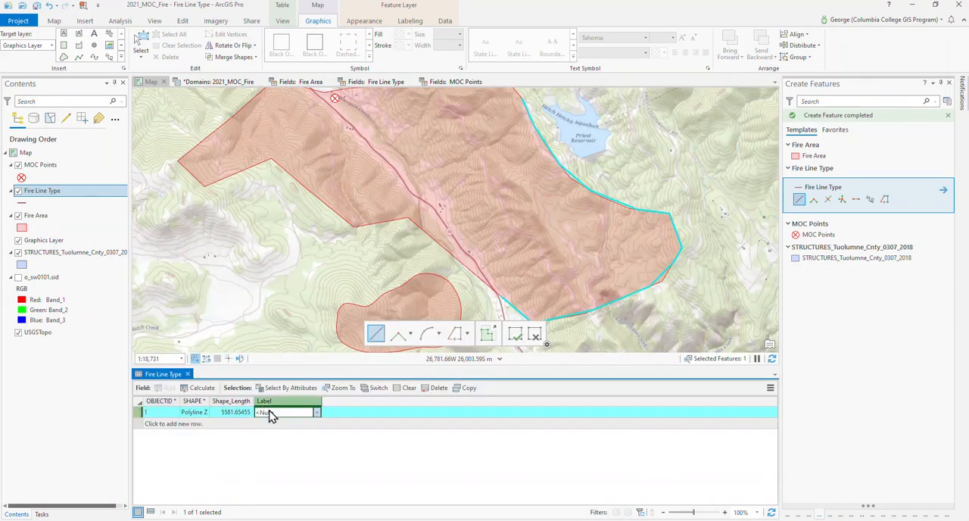
click(271, 415)
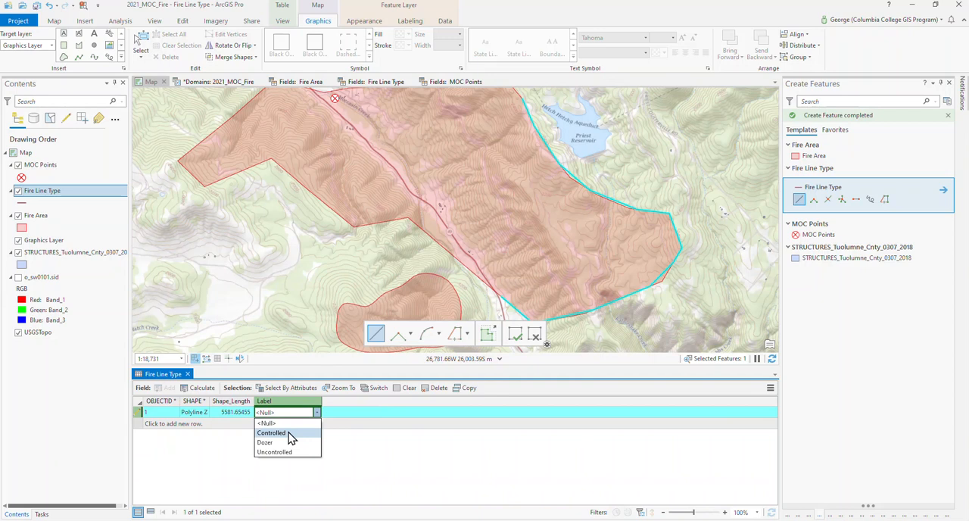
click(295, 452)
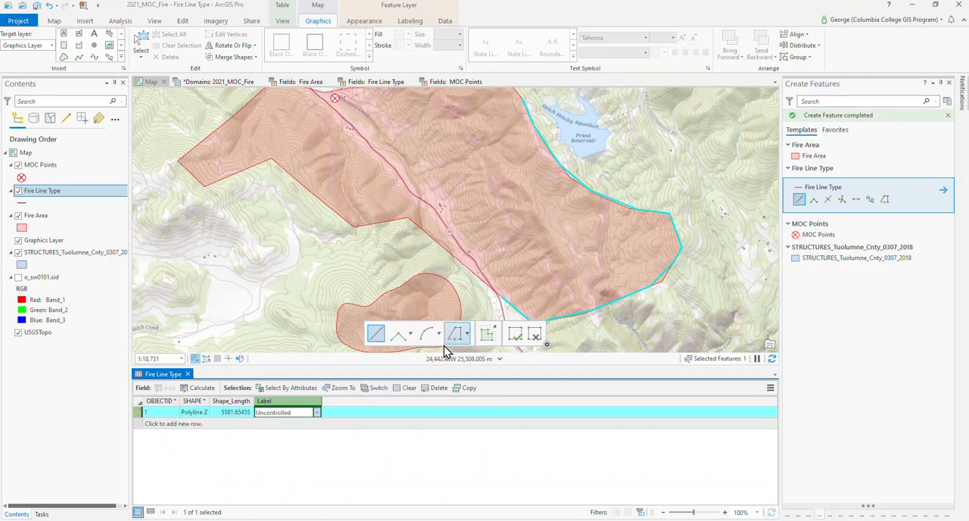
click(348, 424)
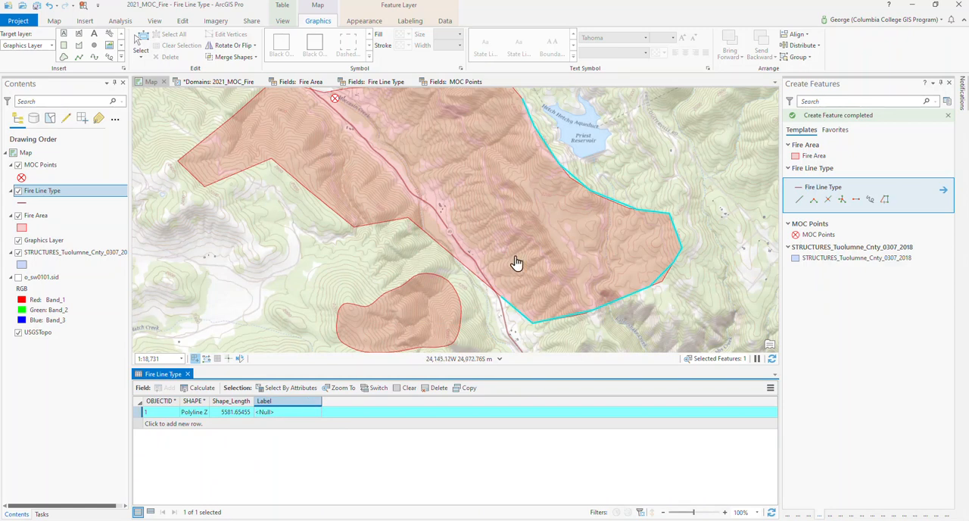
- Draw a Fire Line Type line snapped along the main fire polygon's northern edge, from west of Priest Reservoir to the polygon's northwest corner near Moccasin
drag(523, 230, 629, 352)
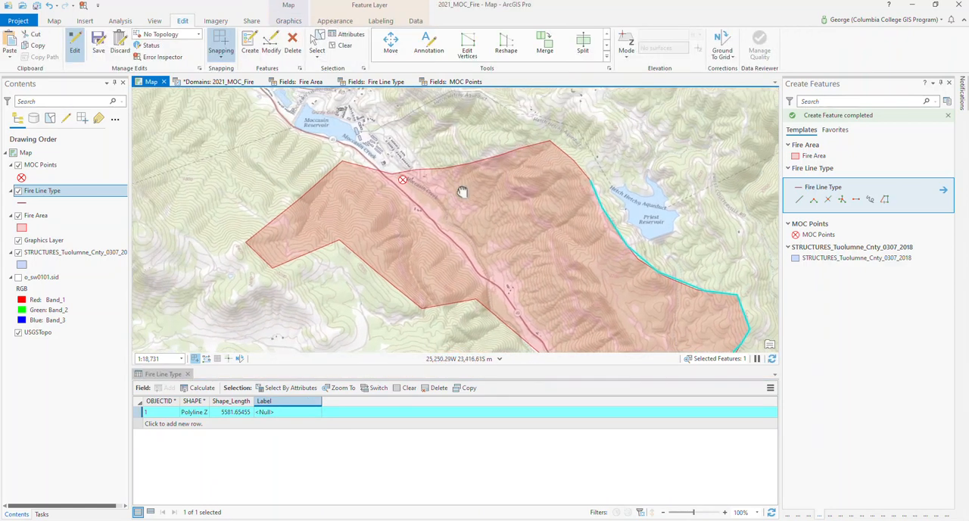
drag(469, 189, 411, 222)
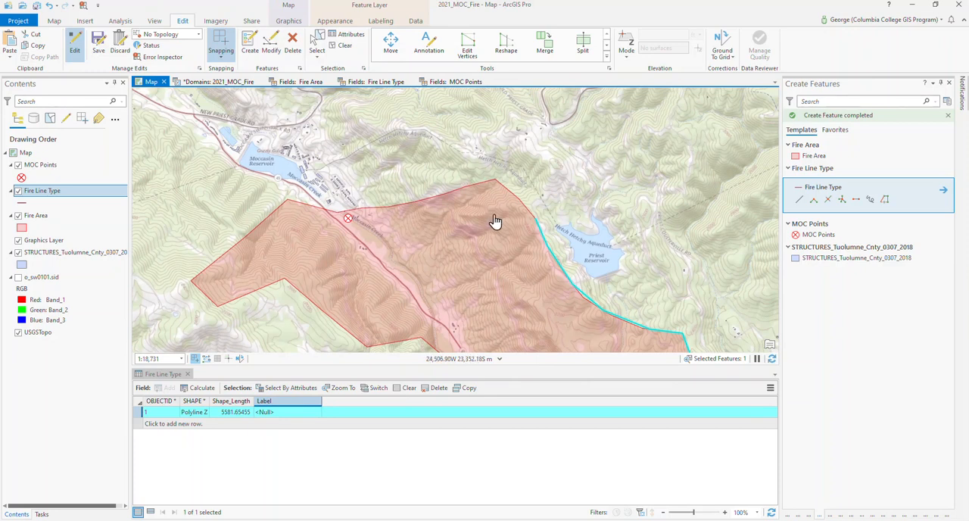
click(219, 54)
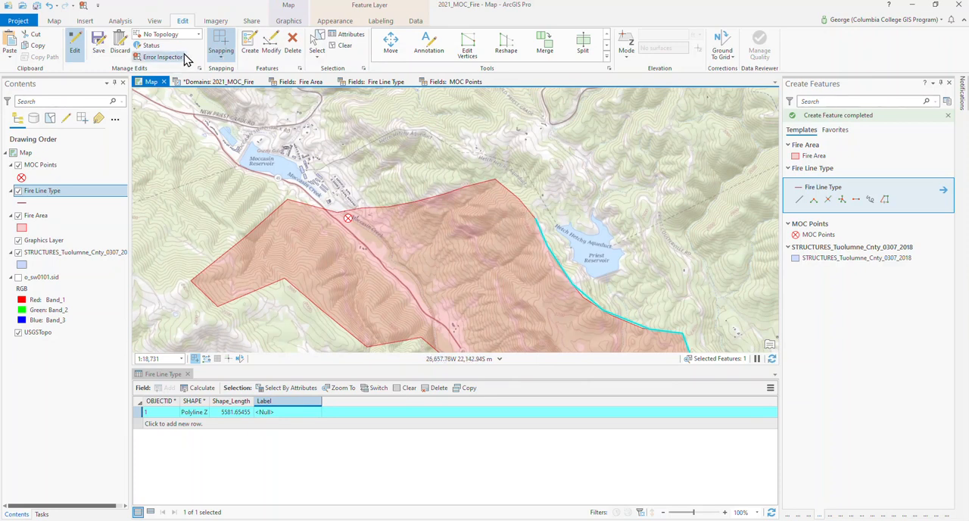
click(800, 203)
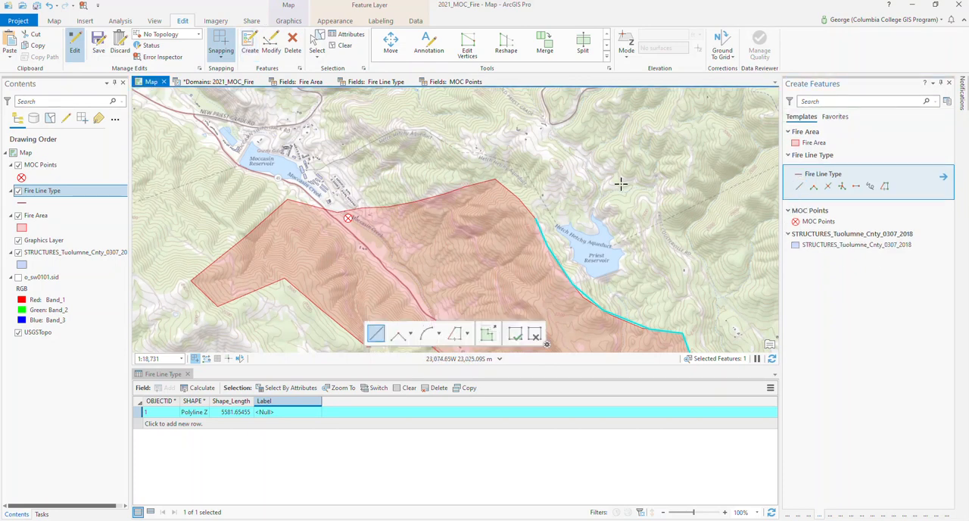
click(534, 219)
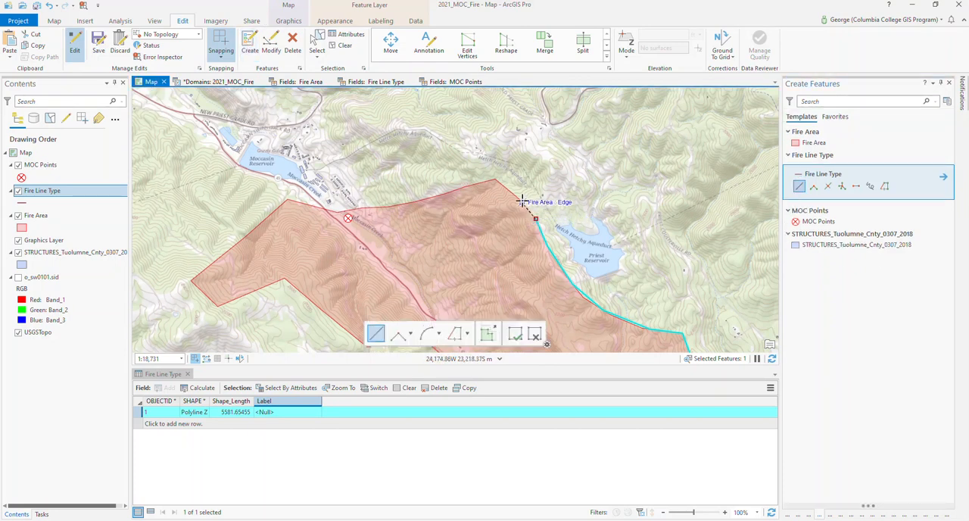
click(518, 198)
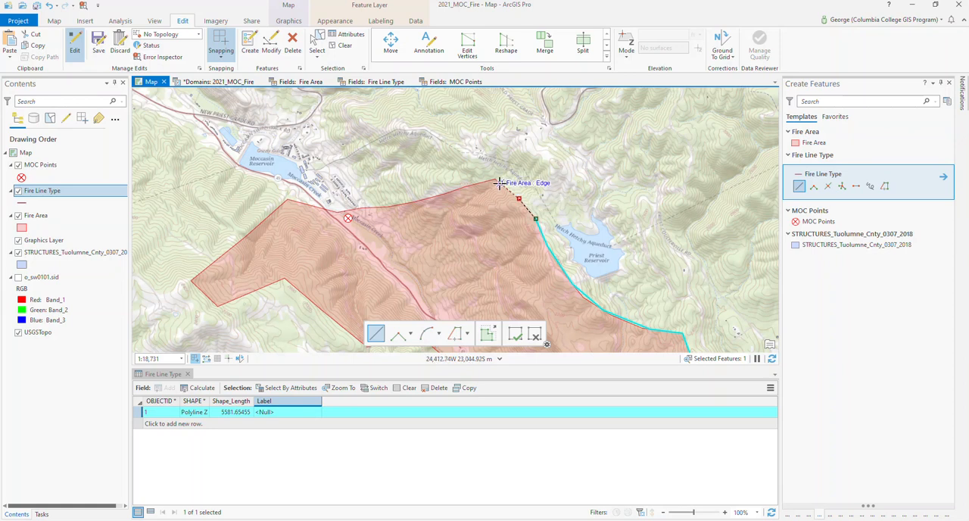
click(496, 180)
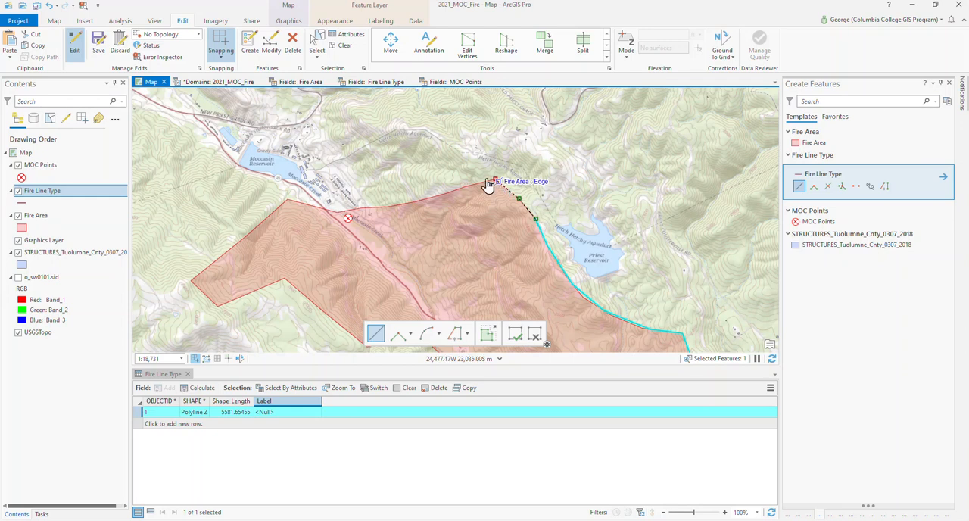
mouse_move(453, 140)
mouse_down()
mouse_move(557, 237)
mouse_move(460, 190)
mouse_move(393, 180)
mouse_up()
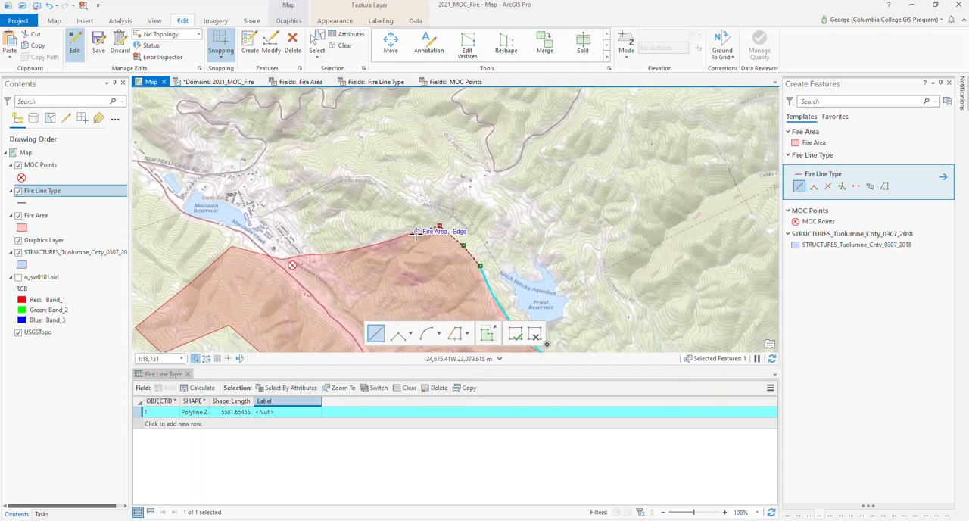
click(359, 249)
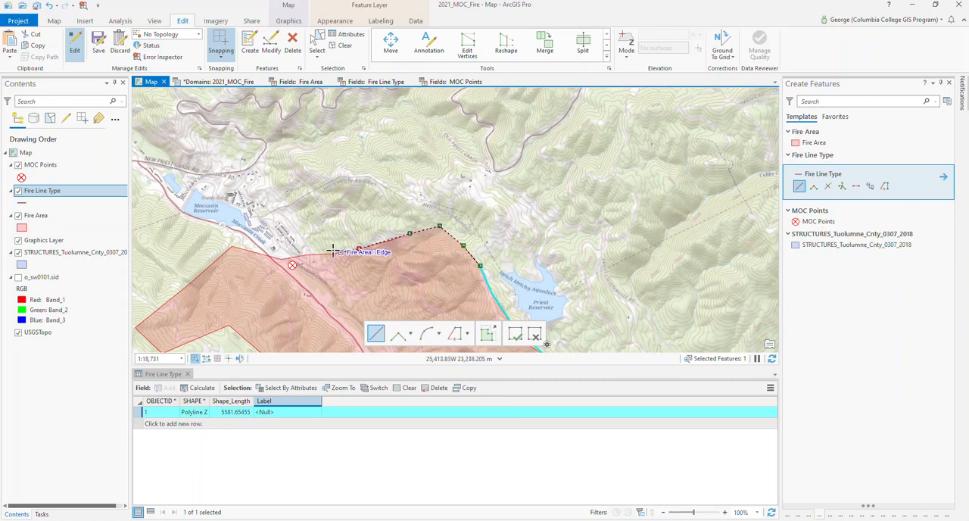
click(275, 256)
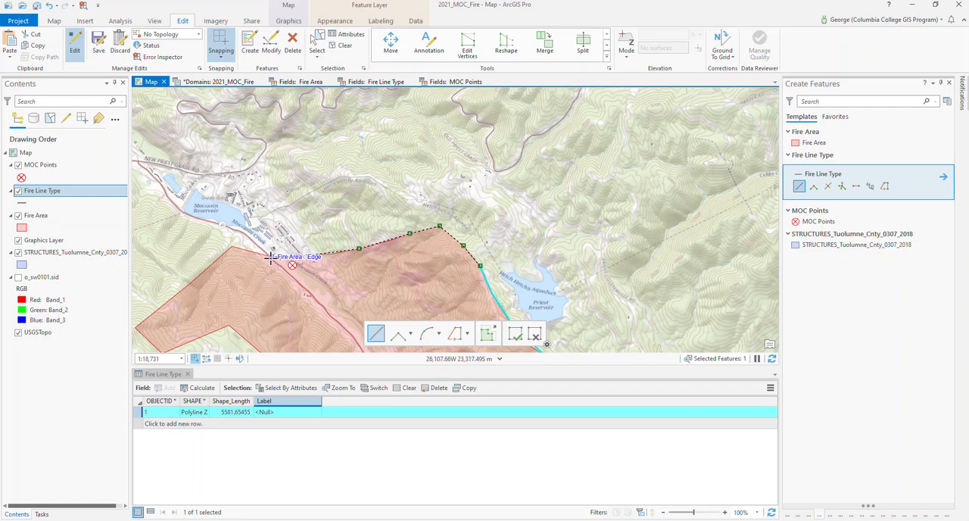
click(271, 257)
double_click(232, 247)
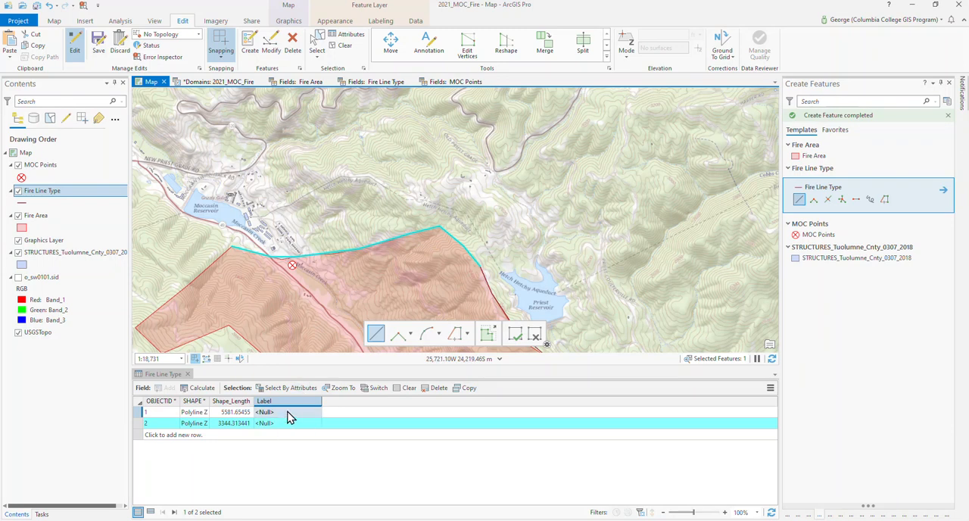
- Set the Label attribute to Uncontrolled for the southern and eastern fire line and to Controlled for the northern one
click(290, 414)
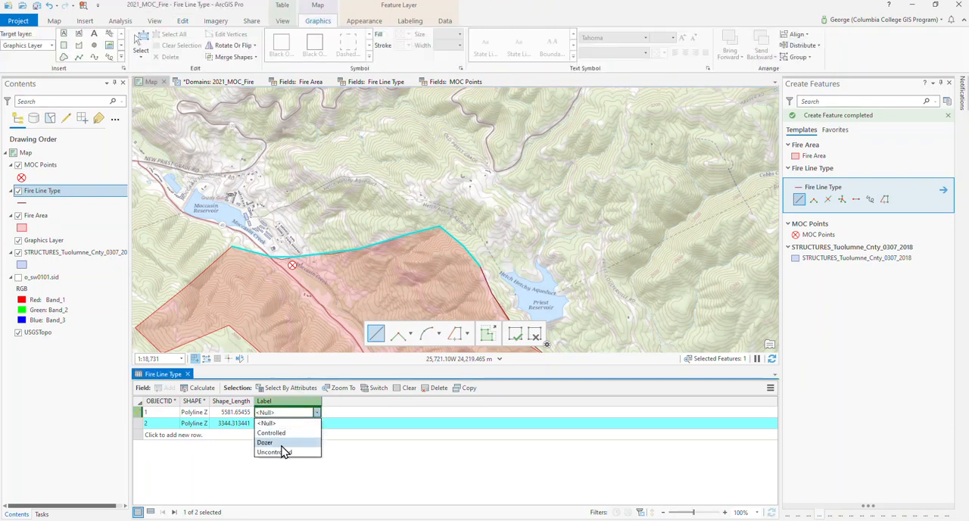
click(284, 452)
click(296, 428)
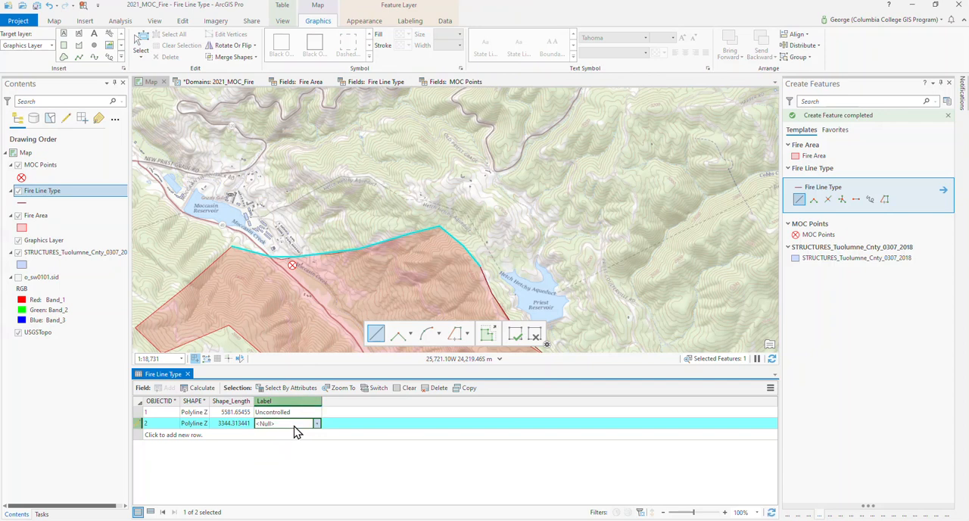
click(294, 444)
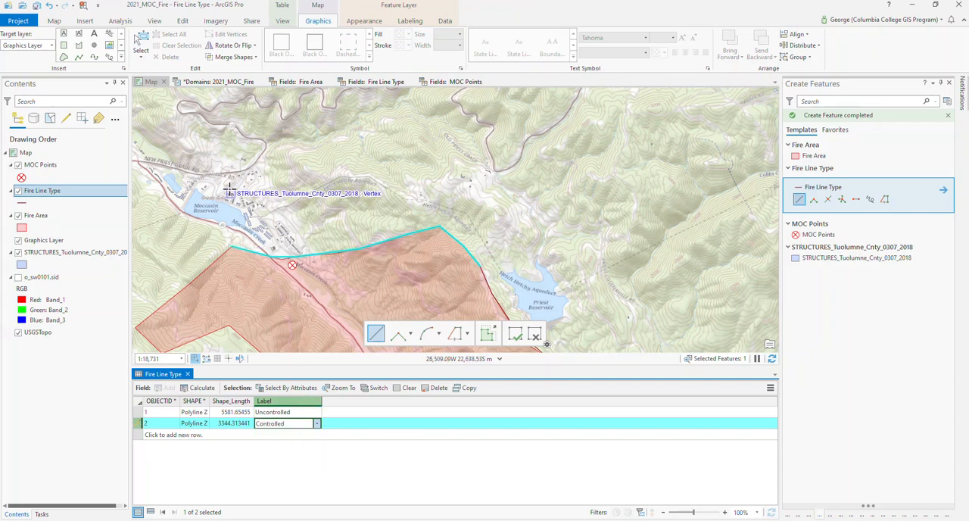
- Draw a Fire Line Type line snapped along the main fire polygon's western and southwestern edges, from its northwest corner to the southern tip
drag(230, 190, 558, 64)
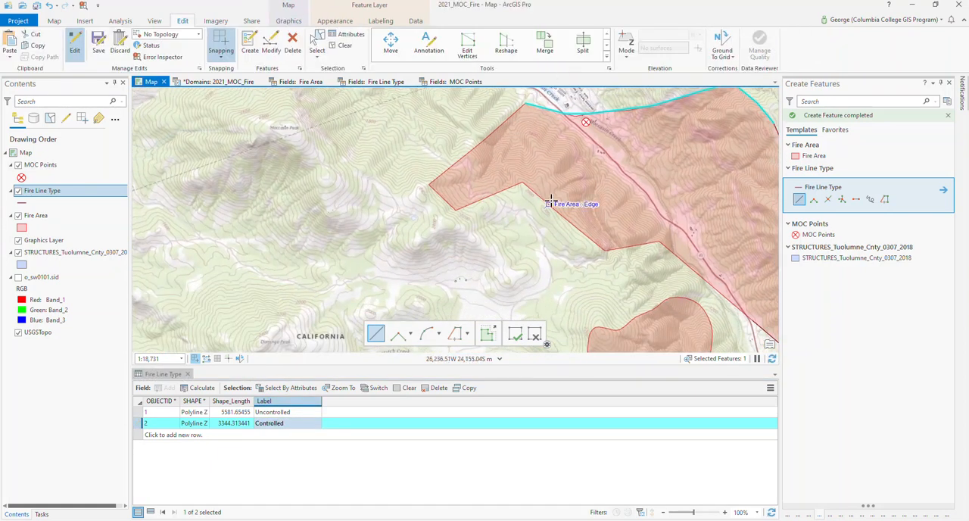
click(798, 200)
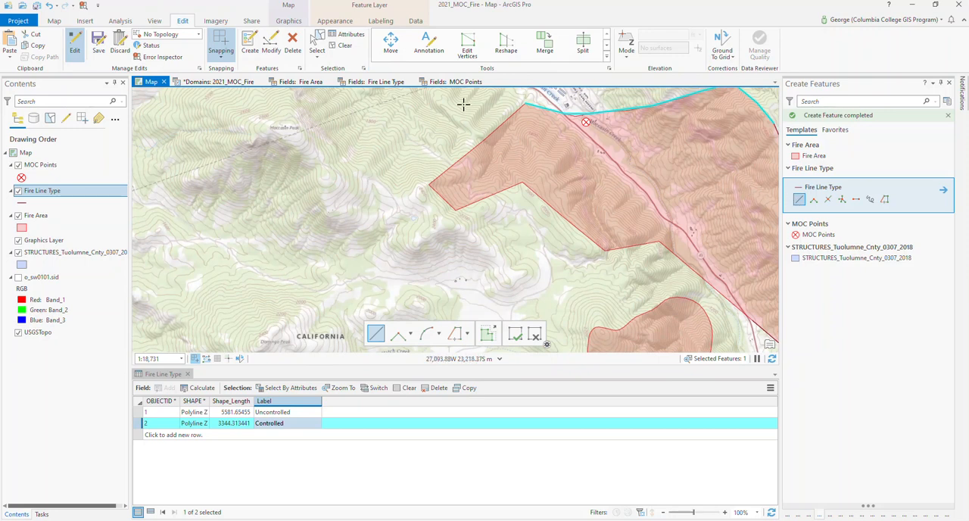
click(522, 104)
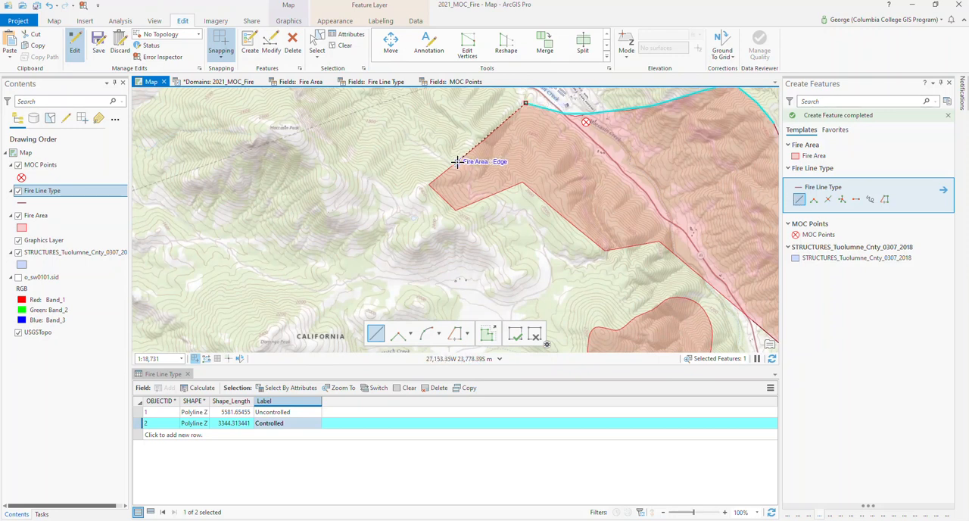
click(457, 161)
click(429, 184)
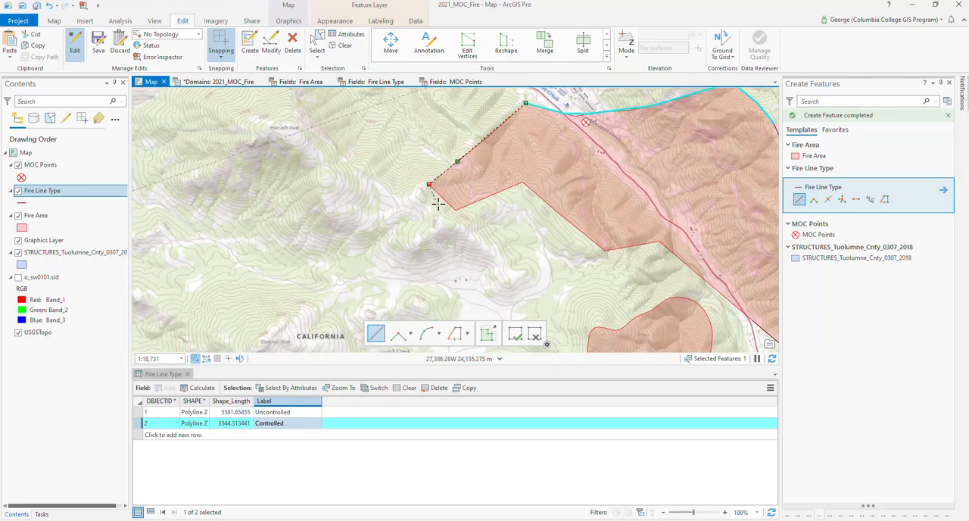
click(455, 210)
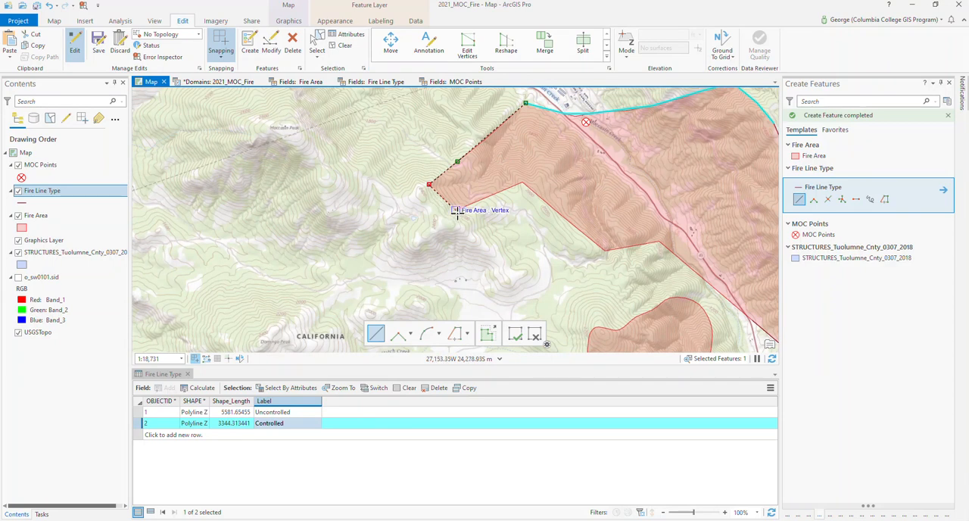
click(516, 185)
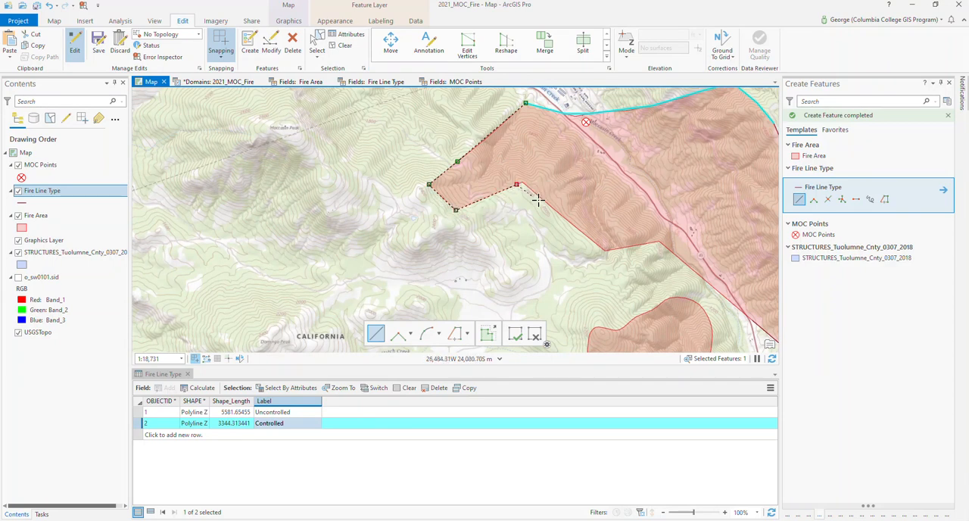
click(600, 247)
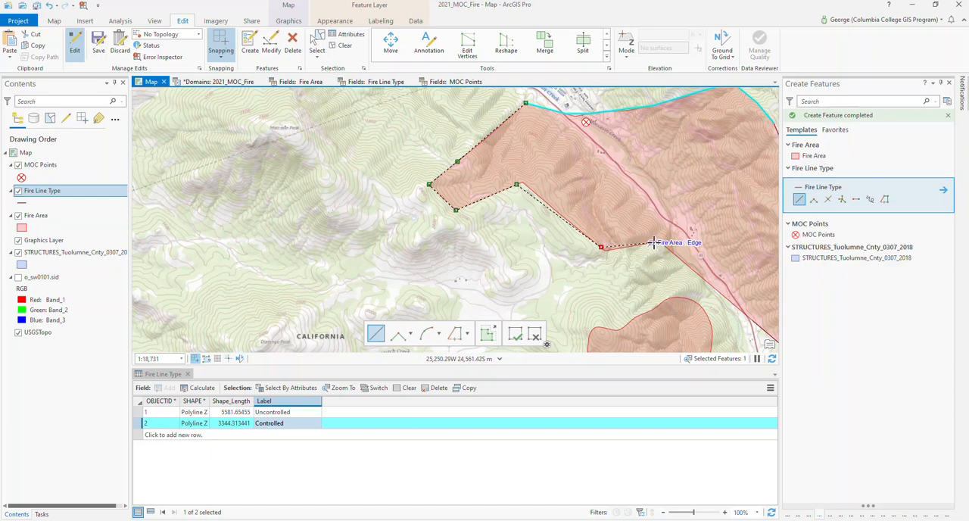
click(657, 243)
drag(674, 273, 251, 165)
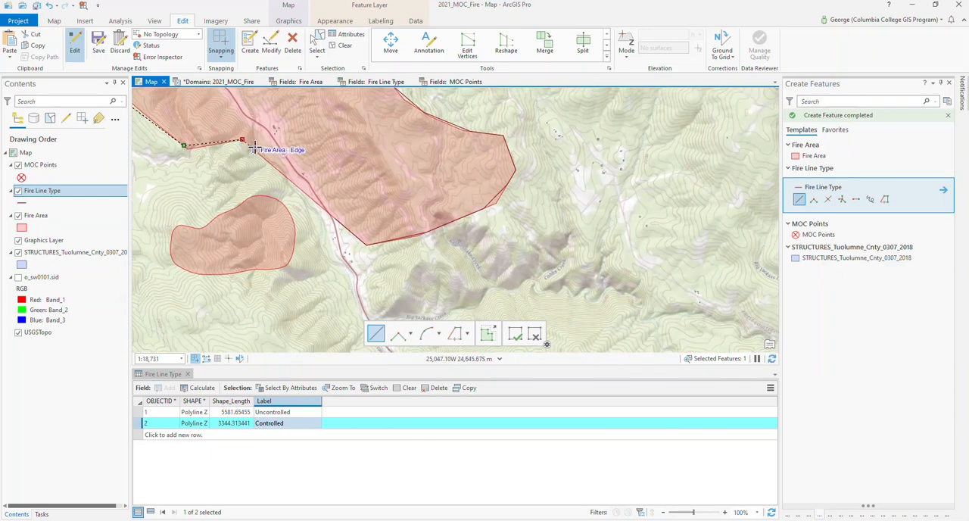
click(260, 155)
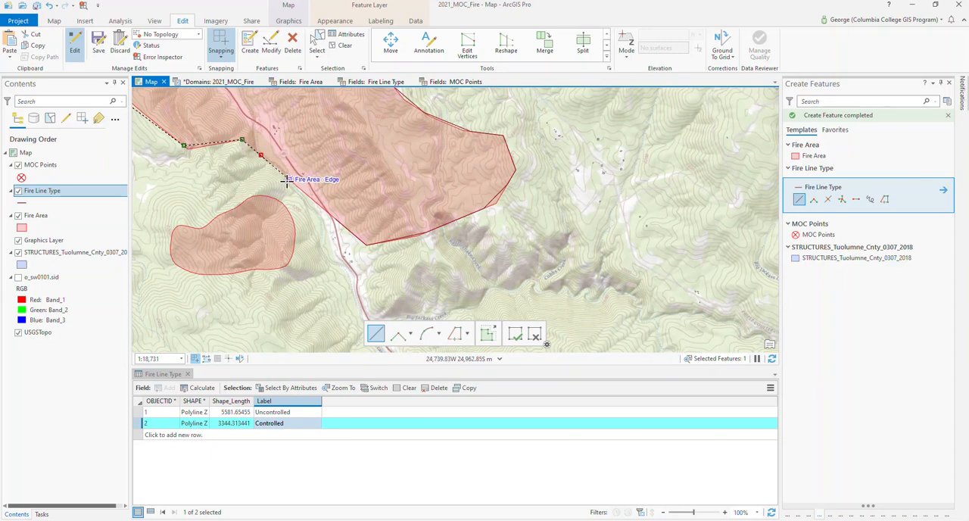
click(288, 179)
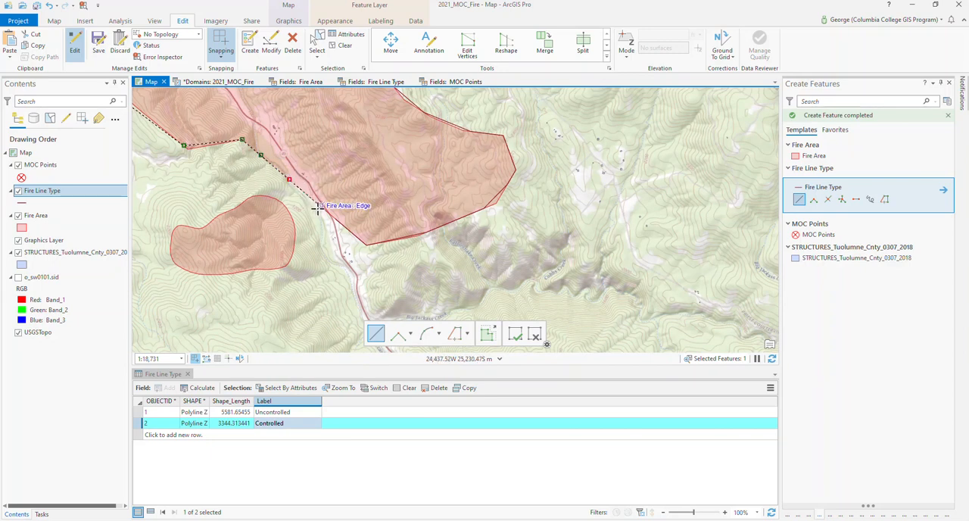
click(321, 206)
click(349, 230)
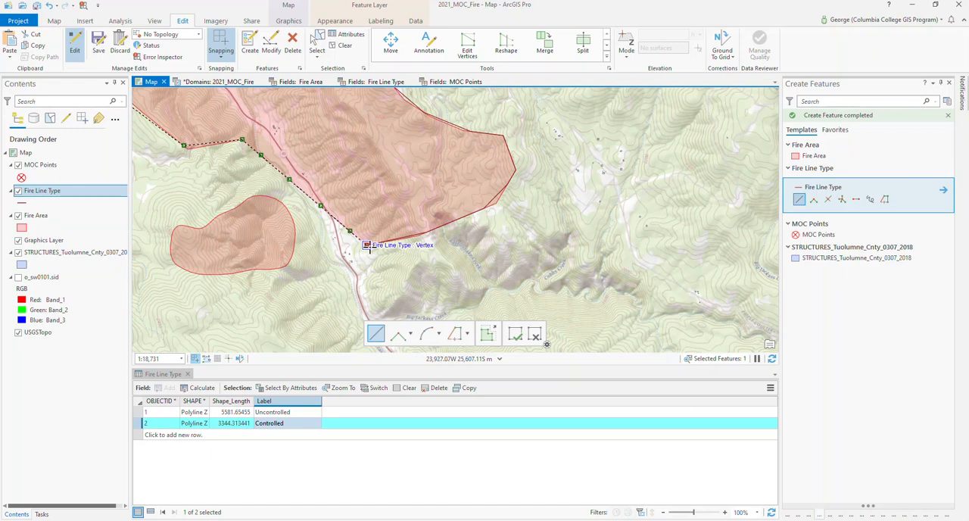
click(366, 244)
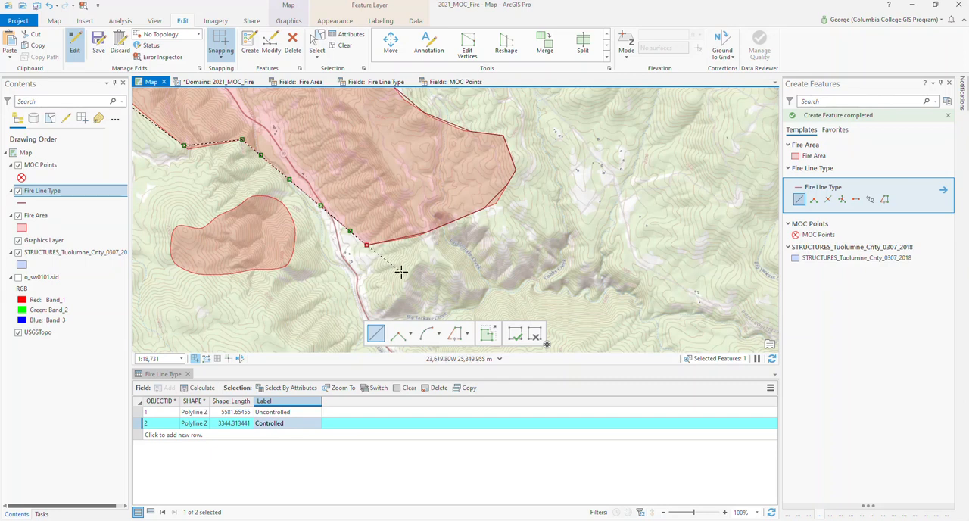
double_click(366, 245)
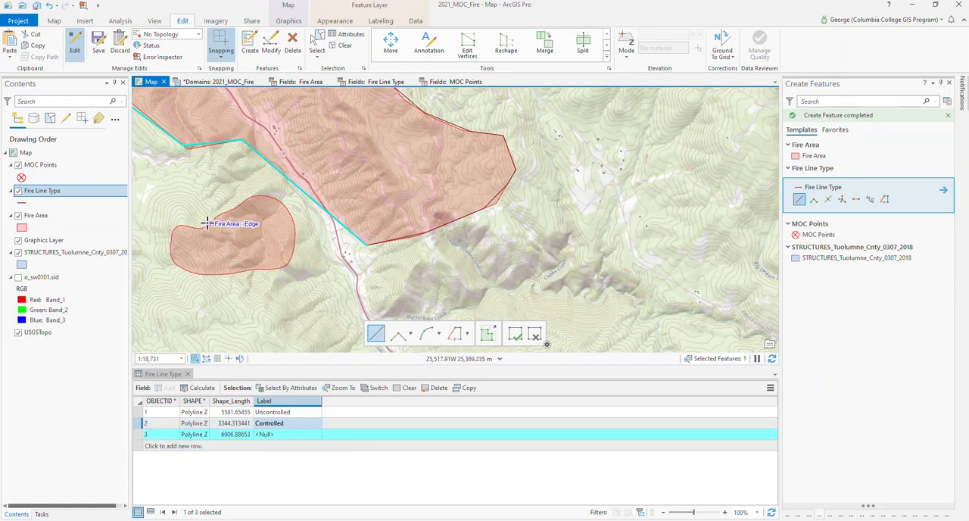
- Trace a freehand Fire Line Type line around the small separate fire area southwest of the main fire polygon
click(869, 199)
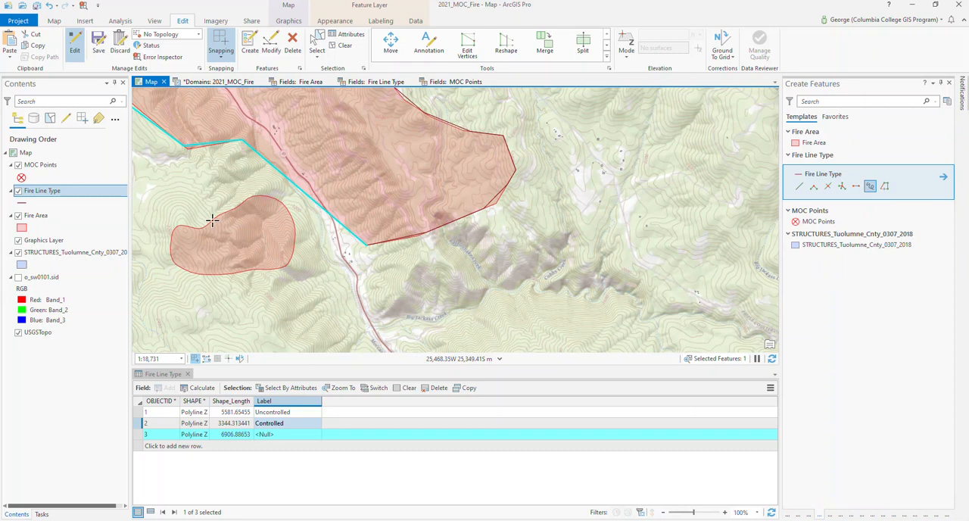
click(214, 218)
double_click(246, 200)
click(252, 196)
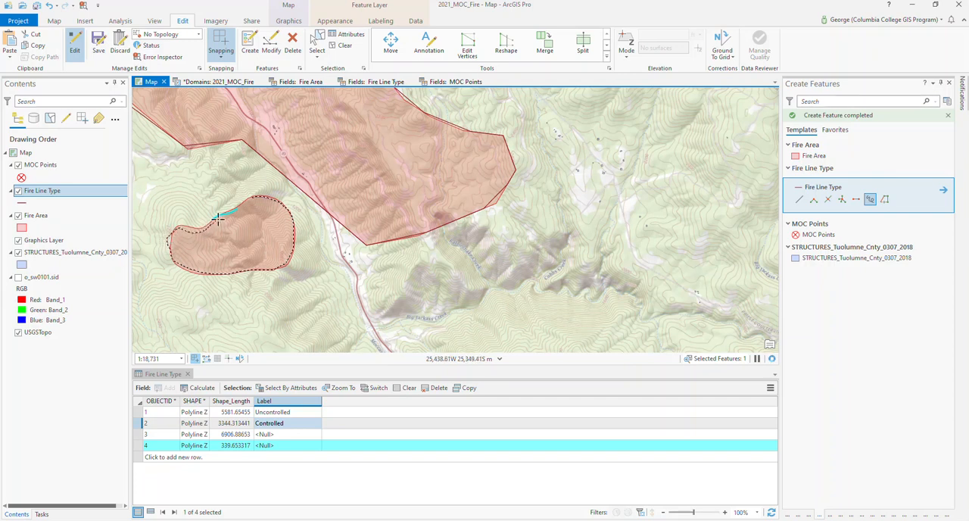
double_click(248, 203)
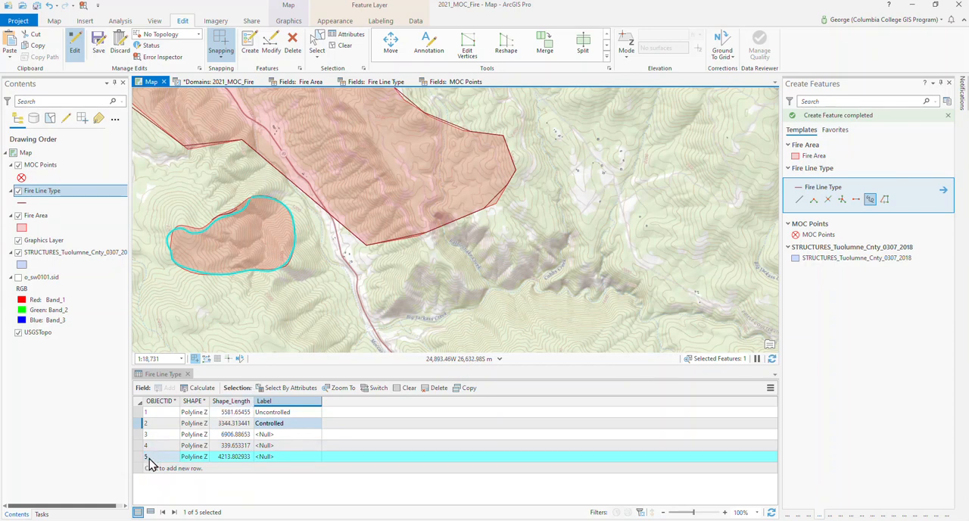
- Check which fire line each table row represents and delete the short stray line on the small fire area's northern edge
click(139, 413)
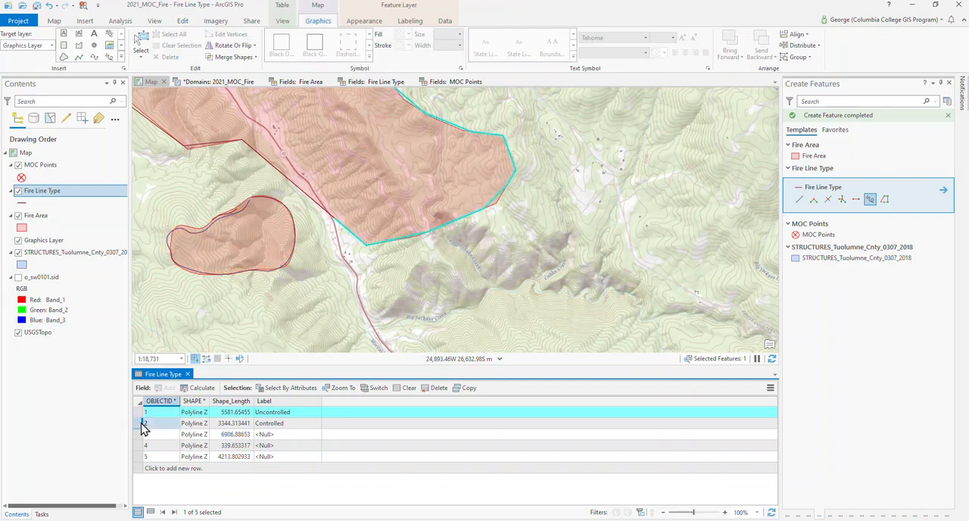
click(142, 424)
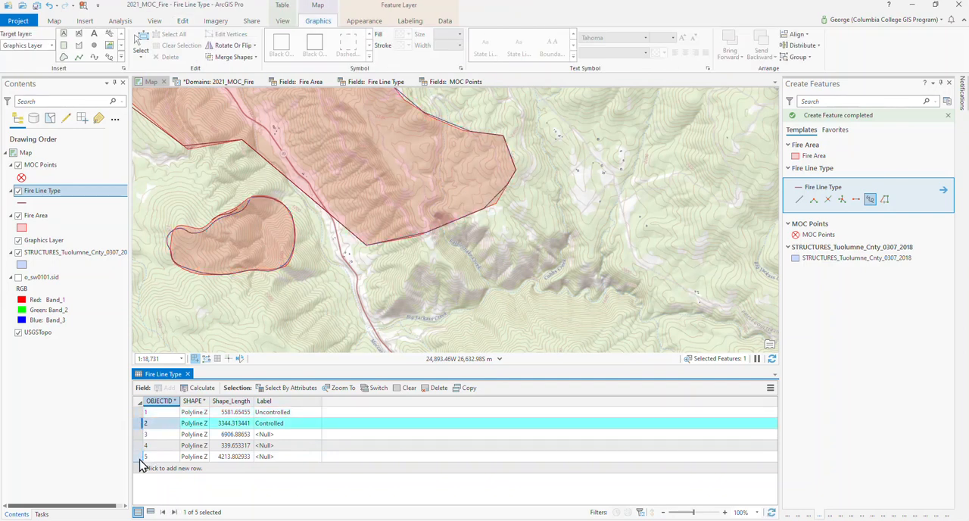
click(142, 456)
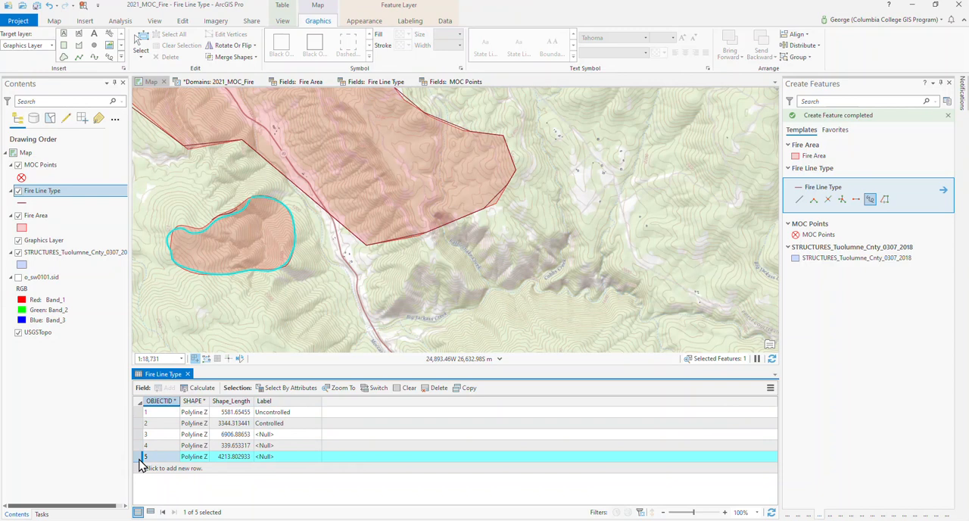
click(141, 445)
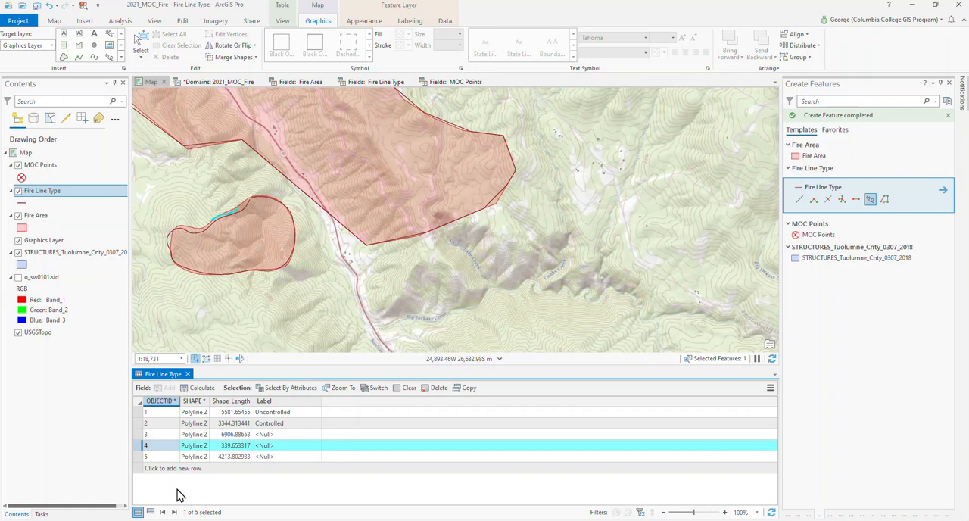
key(Delete)
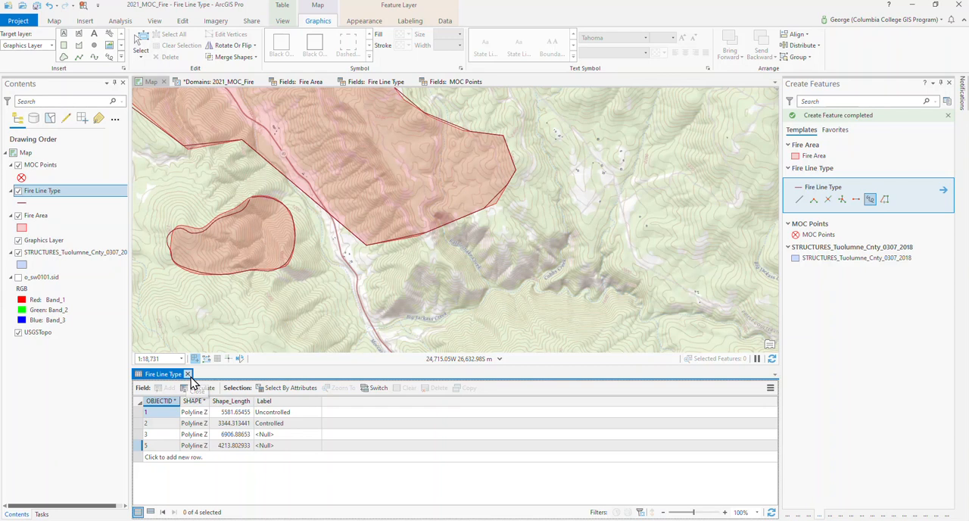
- Set the Label attribute to Uncontrolled for the main polygon's southwestern fire line and to Controlled for the line around the small fire area
click(140, 435)
click(287, 437)
click(288, 437)
click(287, 436)
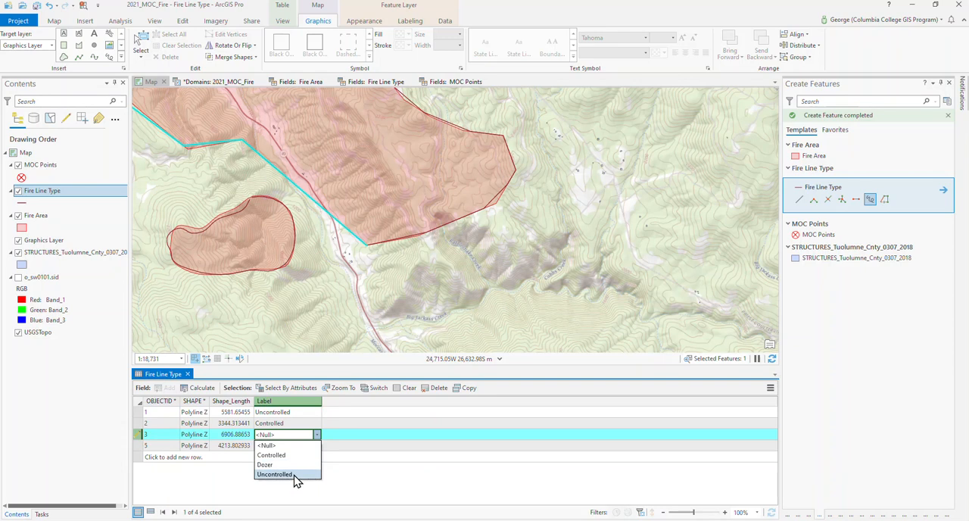
click(295, 475)
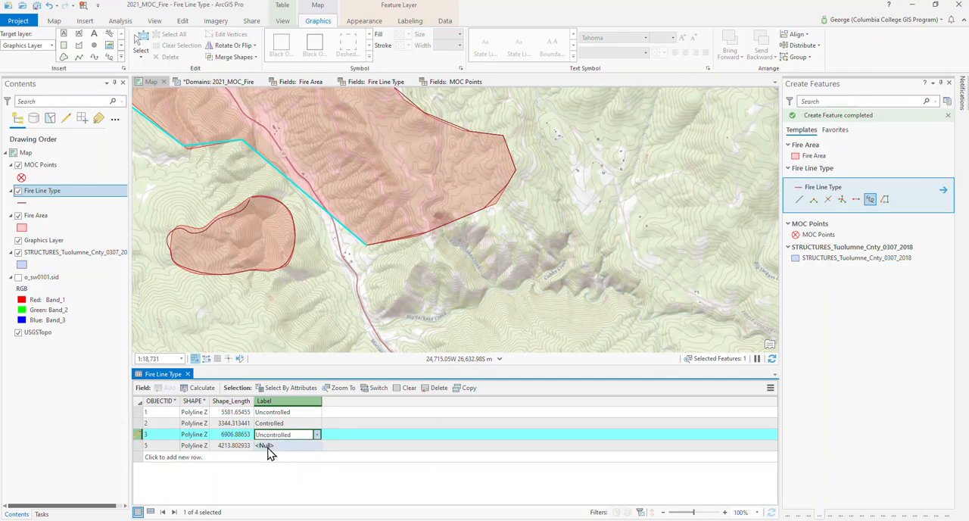
click(268, 446)
click(270, 447)
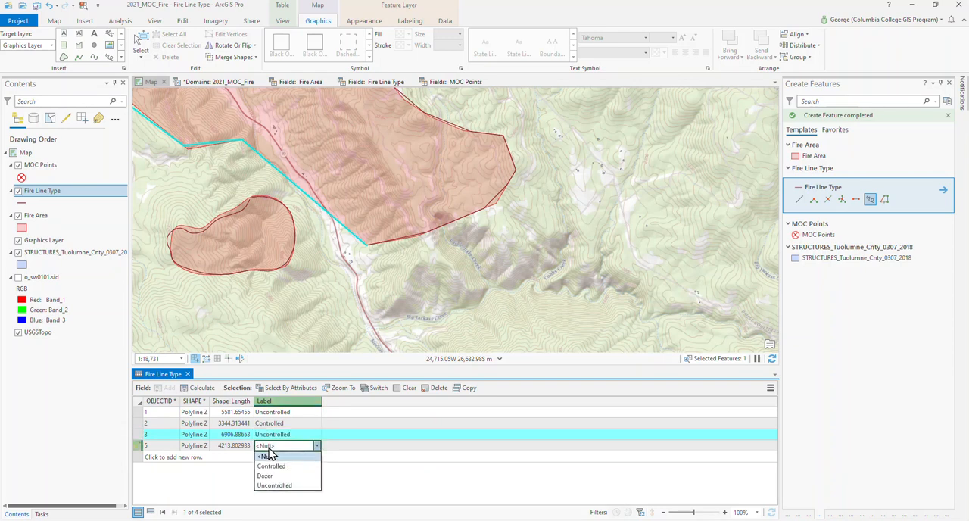
click(291, 485)
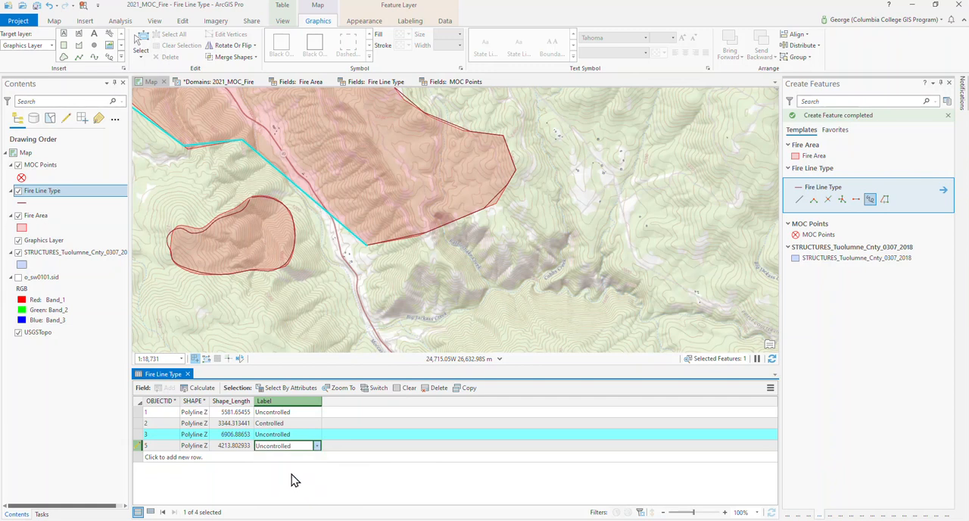
click(292, 474)
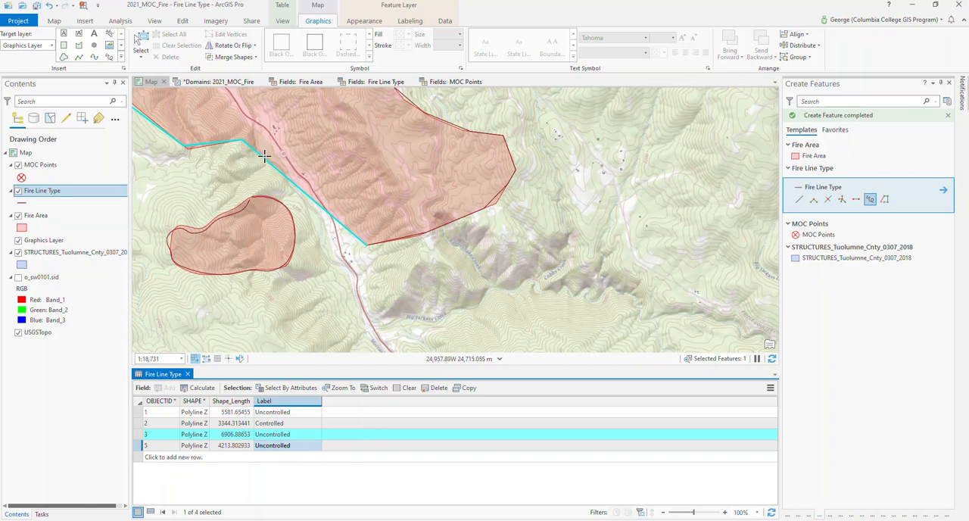
drag(402, 218, 480, 292)
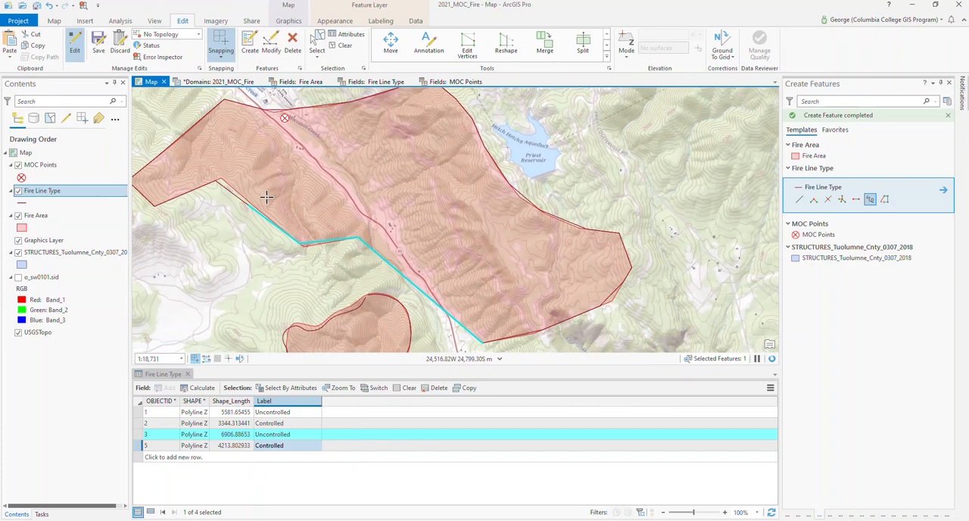
- Save all edits and turn editing off with the feature selection cleared
click(99, 53)
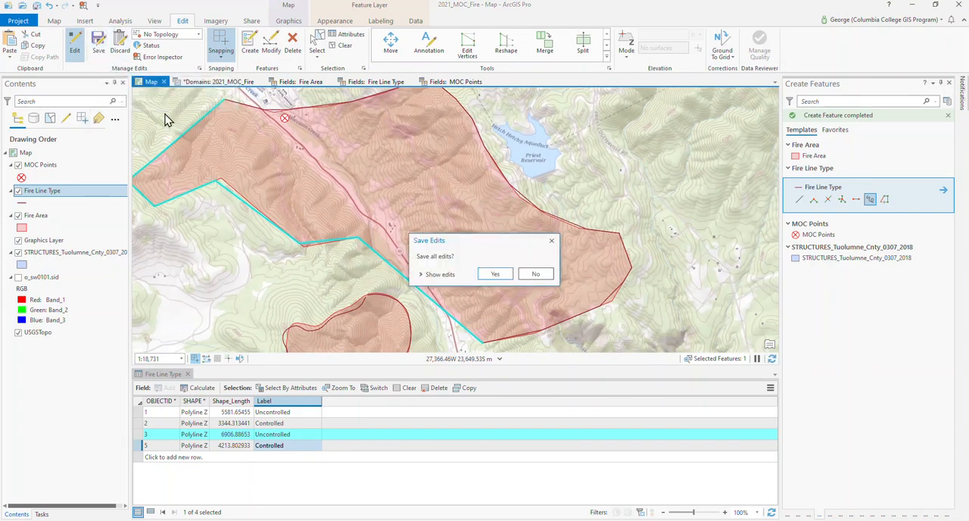
click(495, 274)
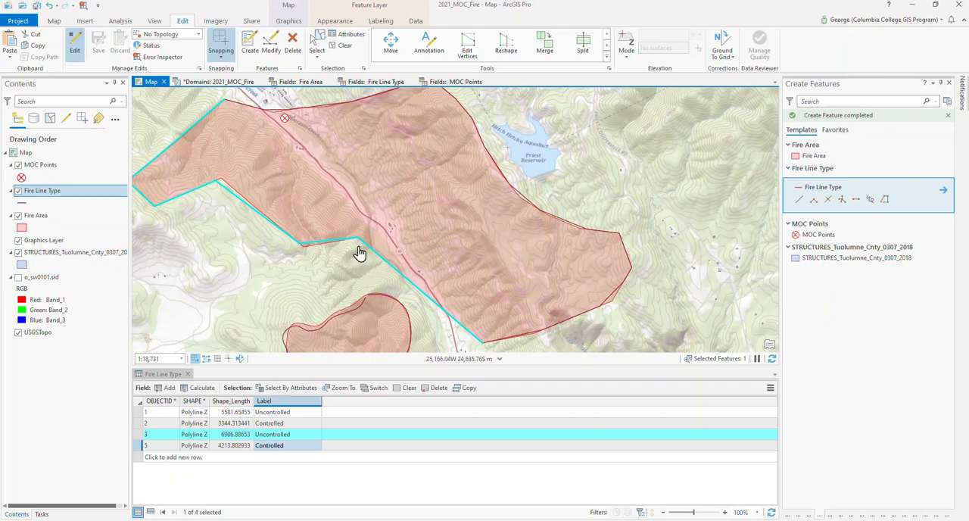
click(342, 47)
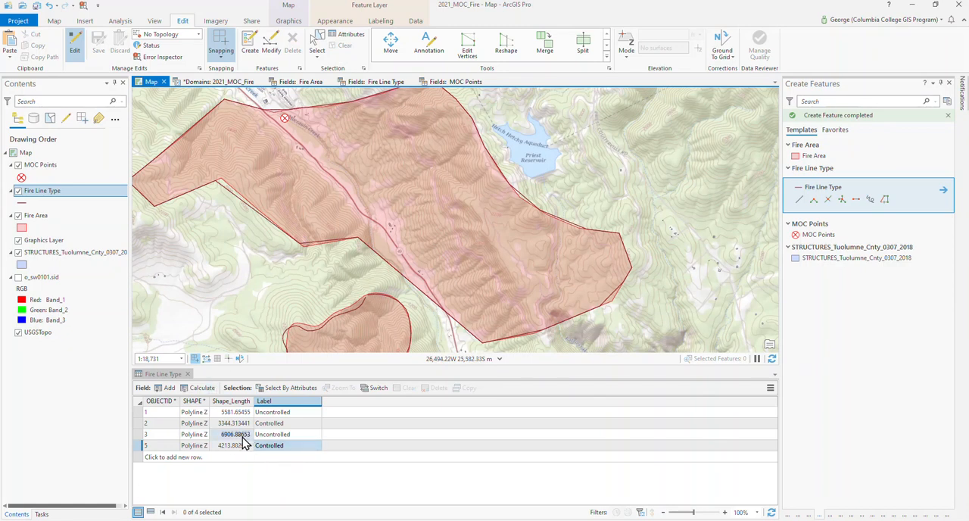
click(75, 43)
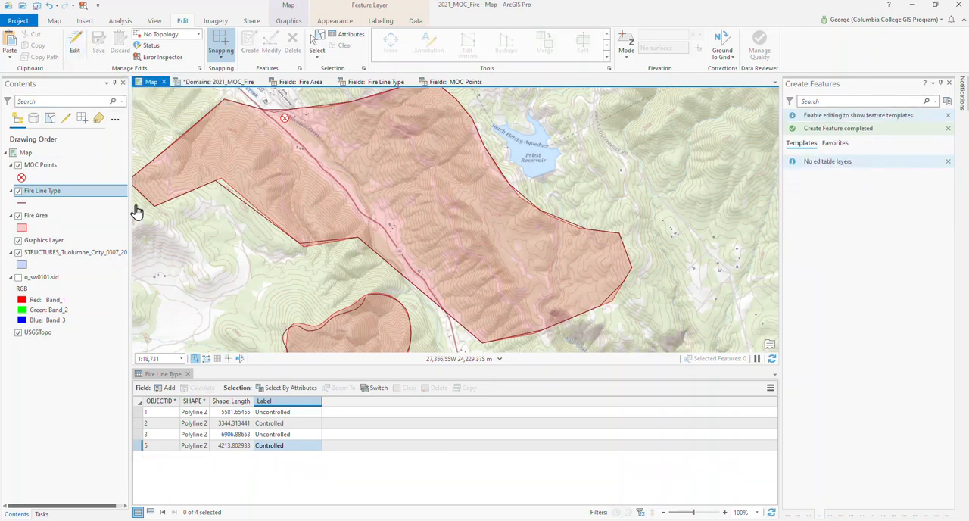
- Open the attribute table of the MOC Points layer and reduce the table's height to enlarge the map
click(35, 169)
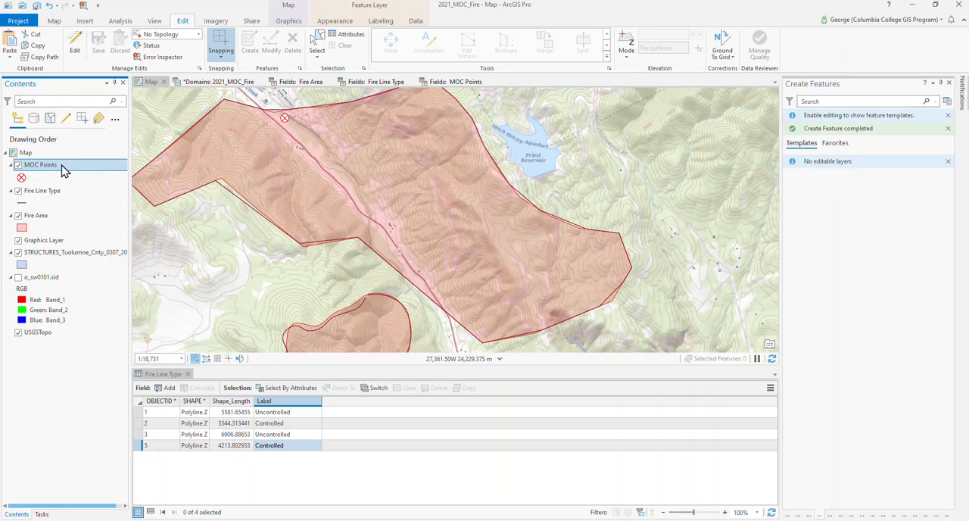
right_click(64, 172)
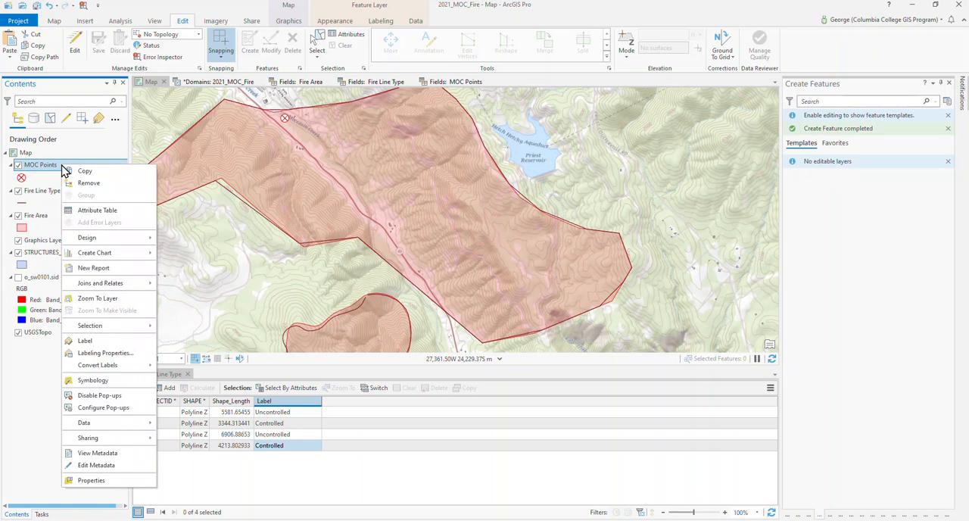
click(84, 212)
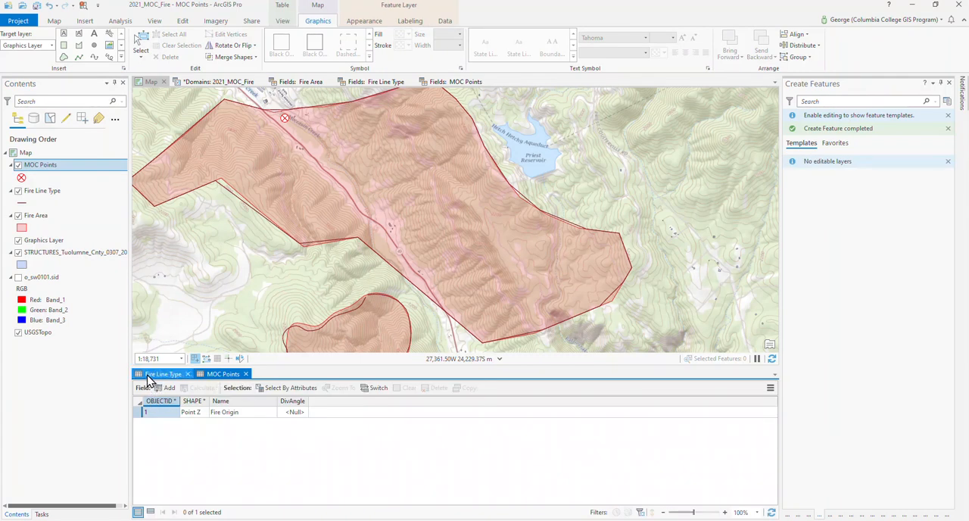
drag(325, 367, 321, 399)
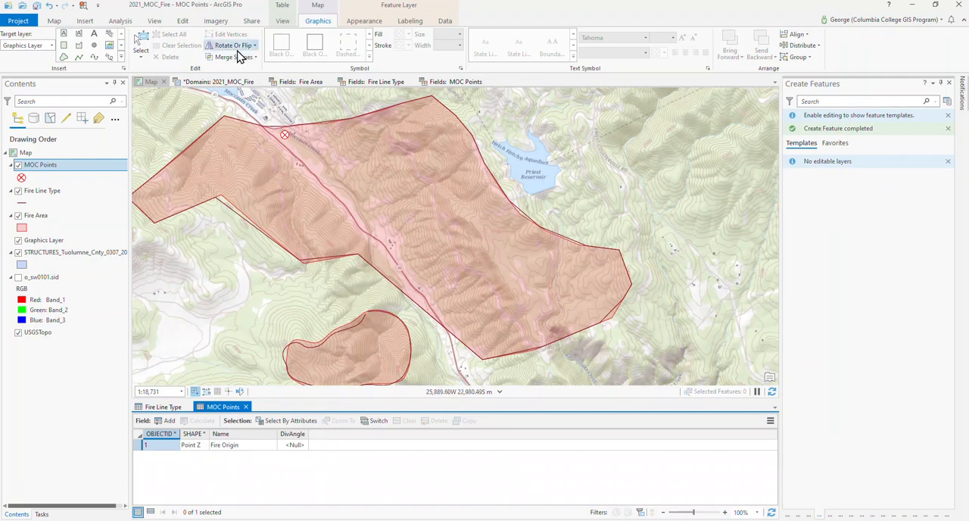
- Turn editing back on and place a MOC Points feature on the road east of Priest Reservoir
click(183, 23)
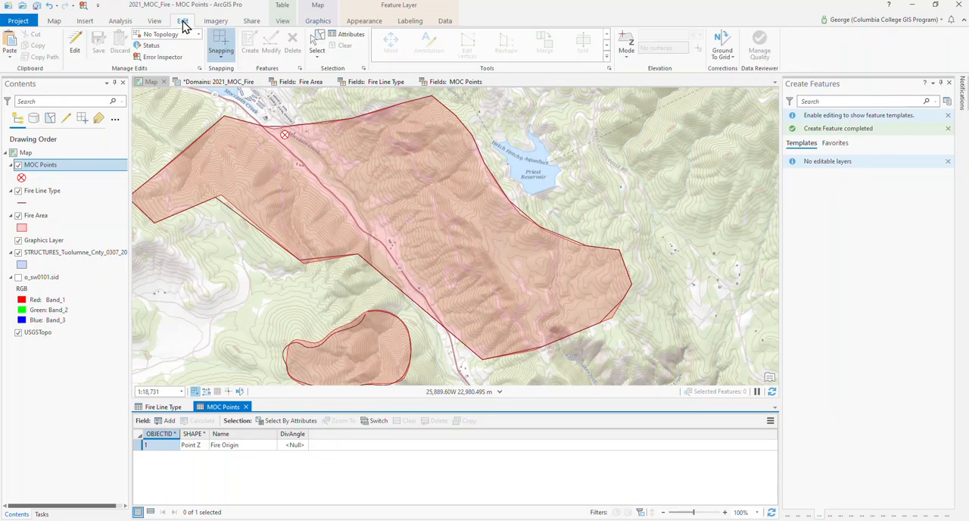
click(75, 45)
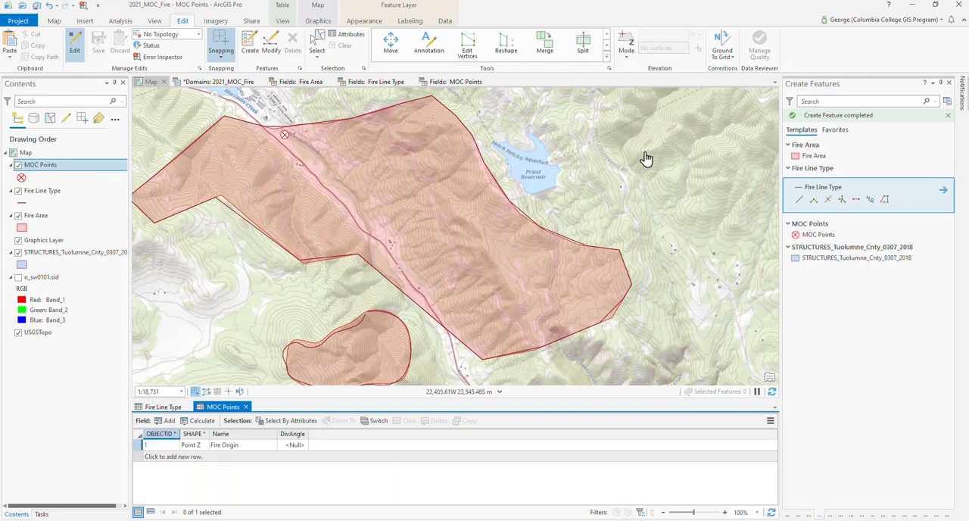
click(809, 235)
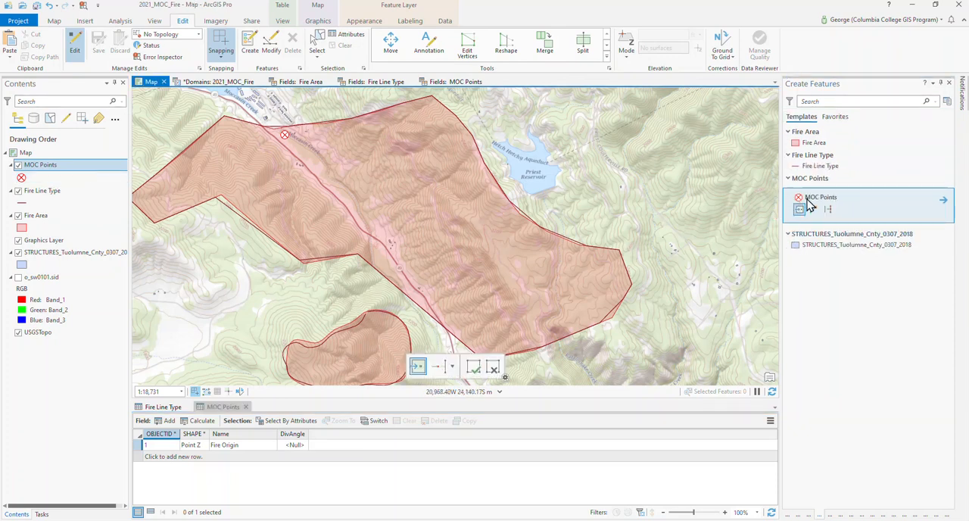
click(800, 209)
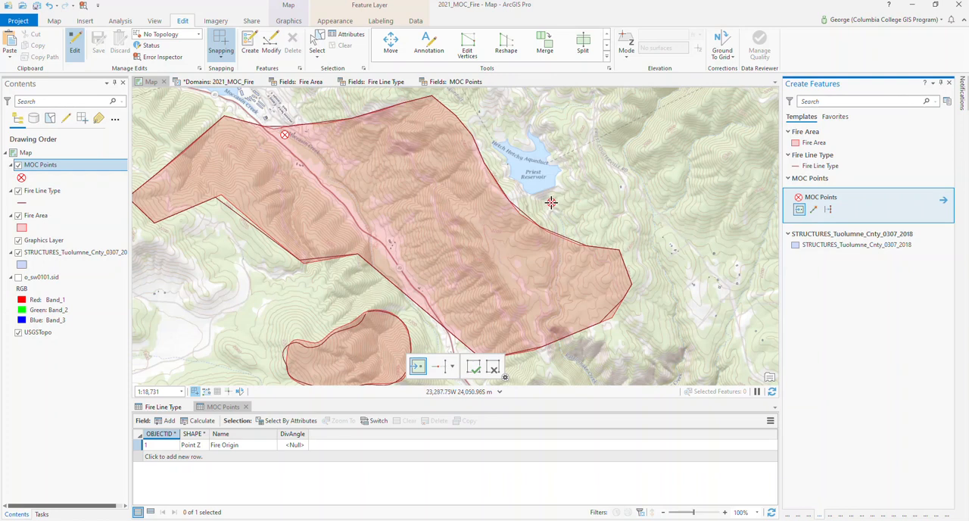
click(627, 178)
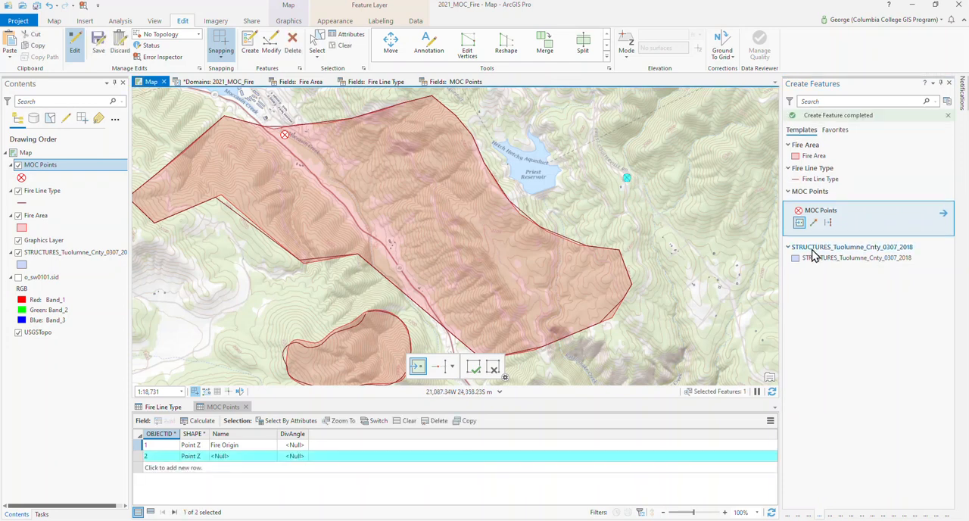
- Set the Name attribute of the new point east of Priest Reservoir to Drop Points
click(301, 456)
click(303, 456)
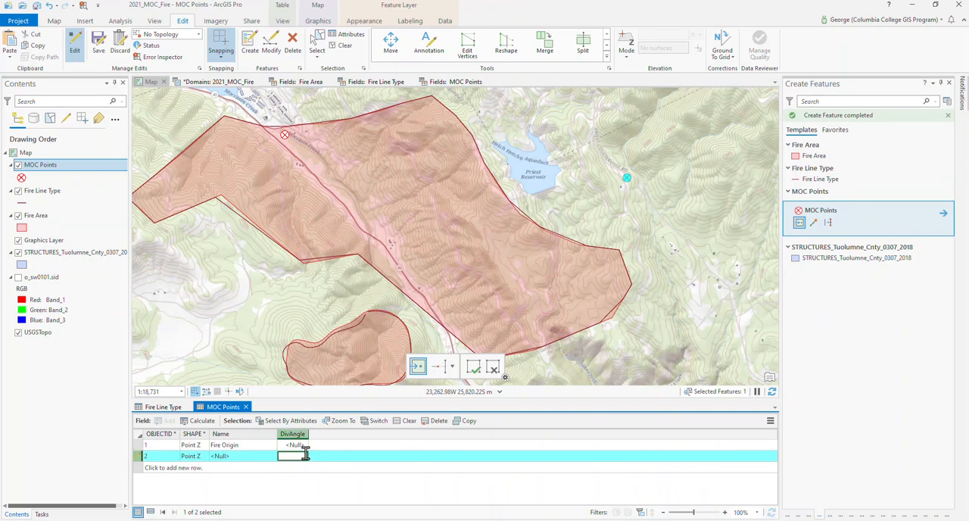
click(267, 456)
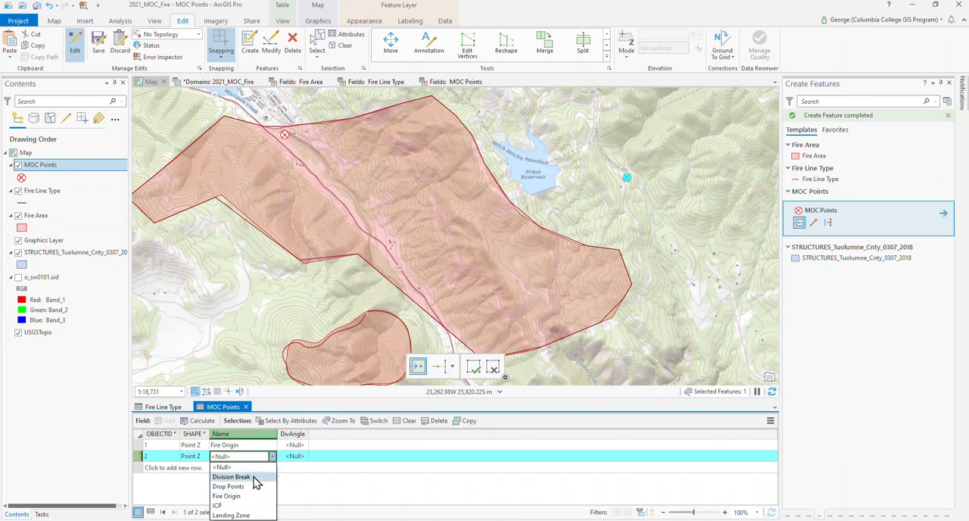
click(256, 486)
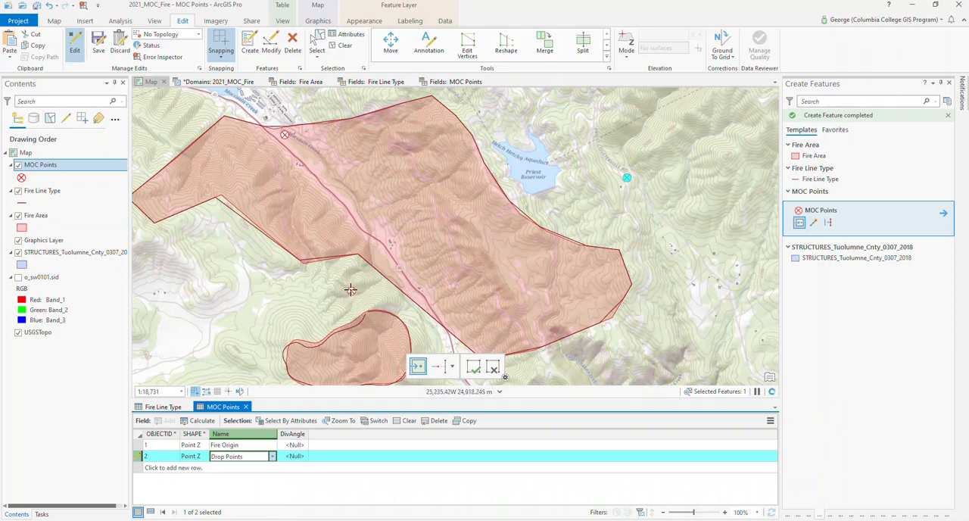
- Place a MOC point just southwest of the main fire polygon's western end and set its Name to Landing Zone
click(139, 233)
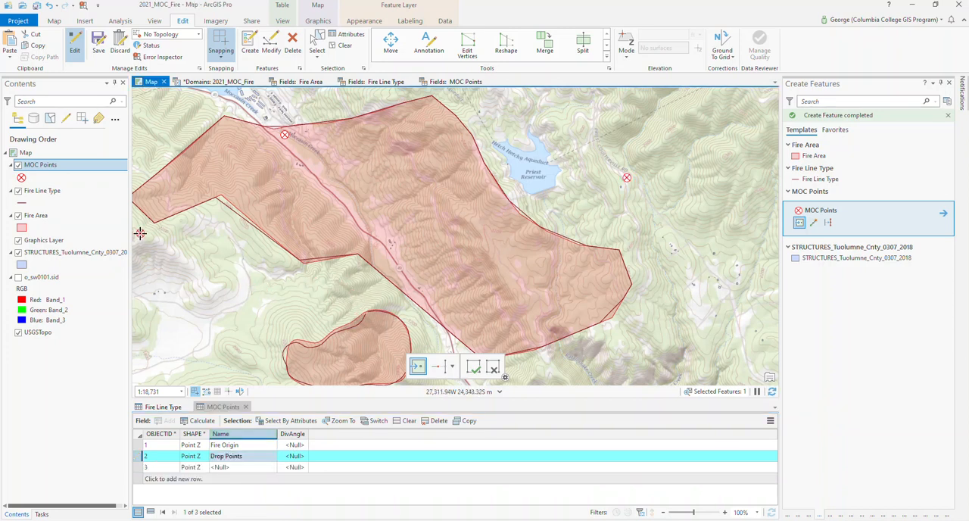
click(242, 468)
click(242, 468)
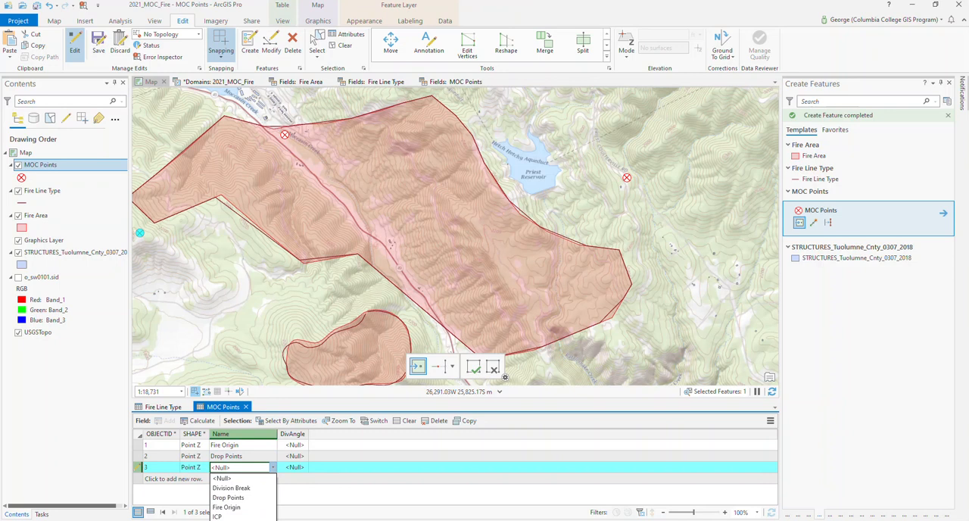
click(230, 520)
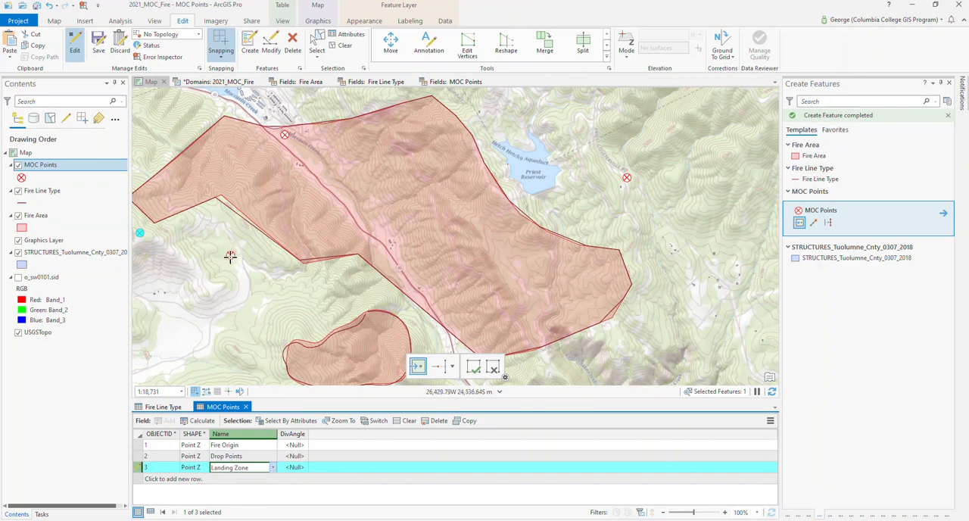
- Place a MOC point at the southwestern shore of Priest Reservoir and set its Name to Drop Points
click(513, 185)
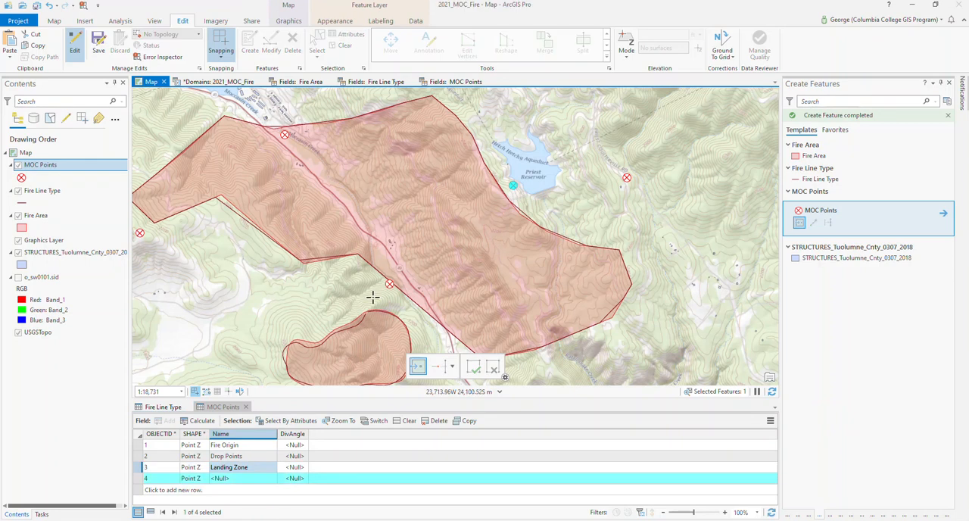
click(250, 480)
click(246, 512)
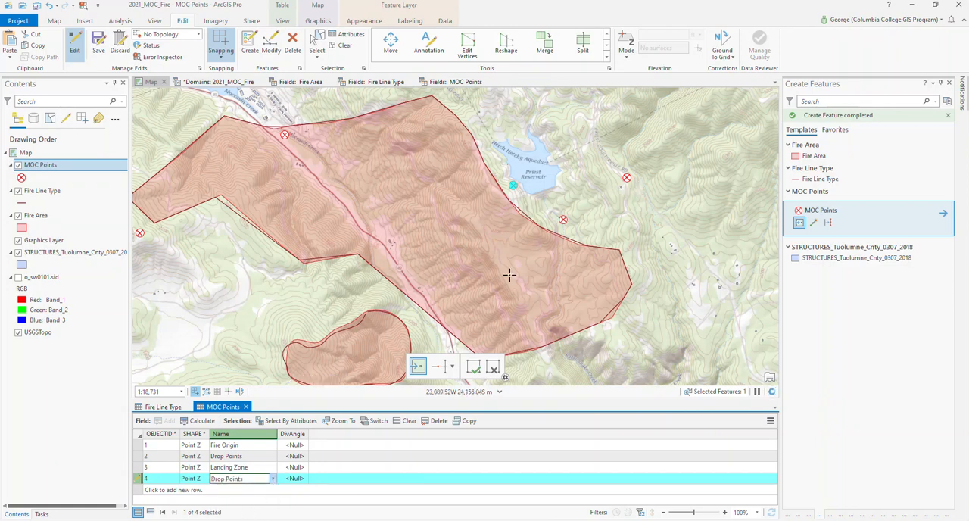
click(253, 481)
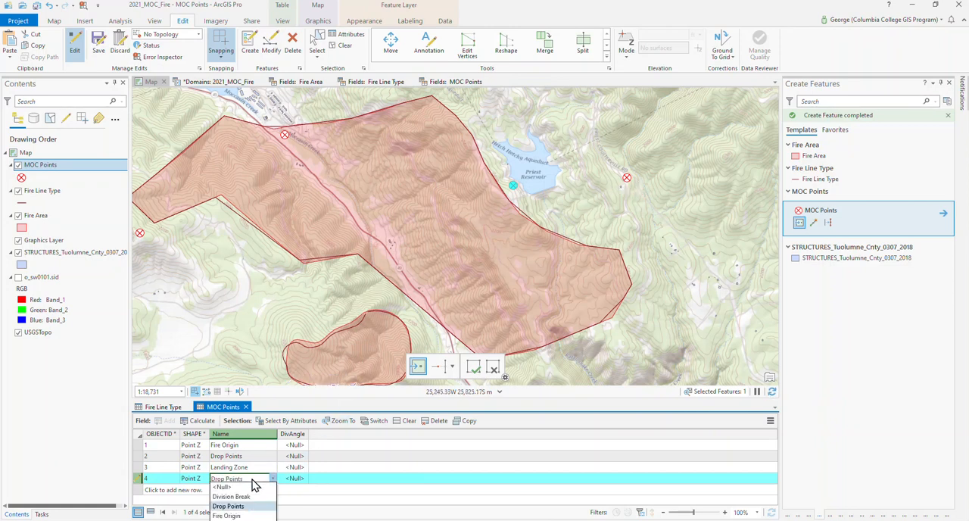
click(253, 480)
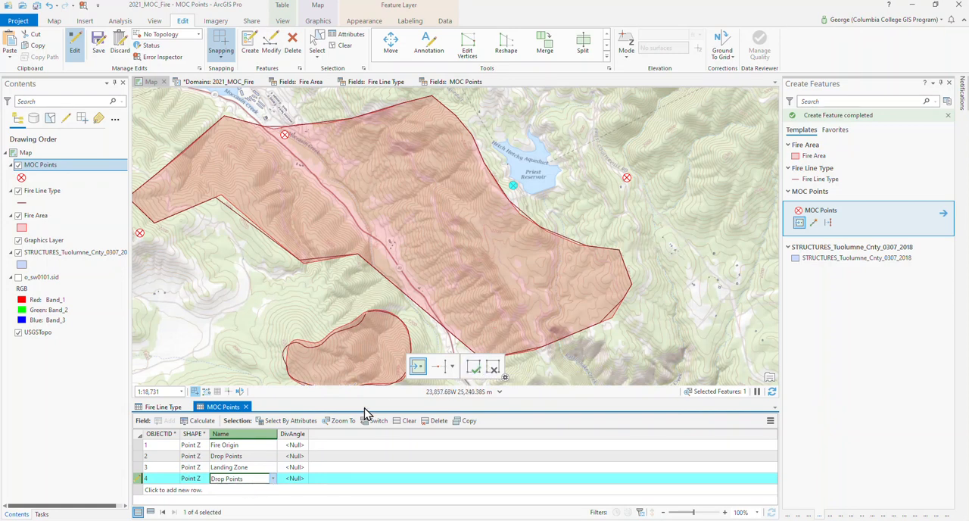
- Place a MOC point snapped to the main fire polygon's northeastern corner and set its Name to Division Break
click(619, 249)
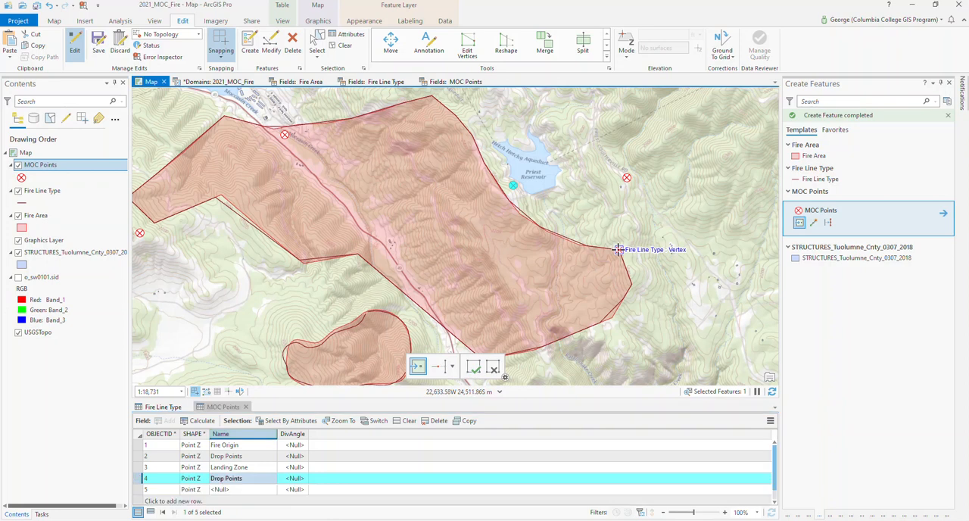
click(251, 492)
click(251, 491)
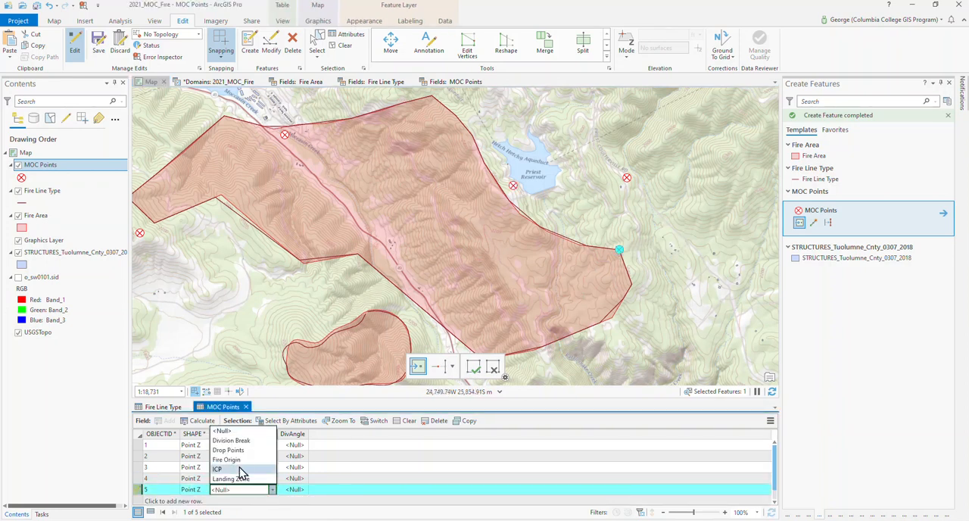
click(247, 440)
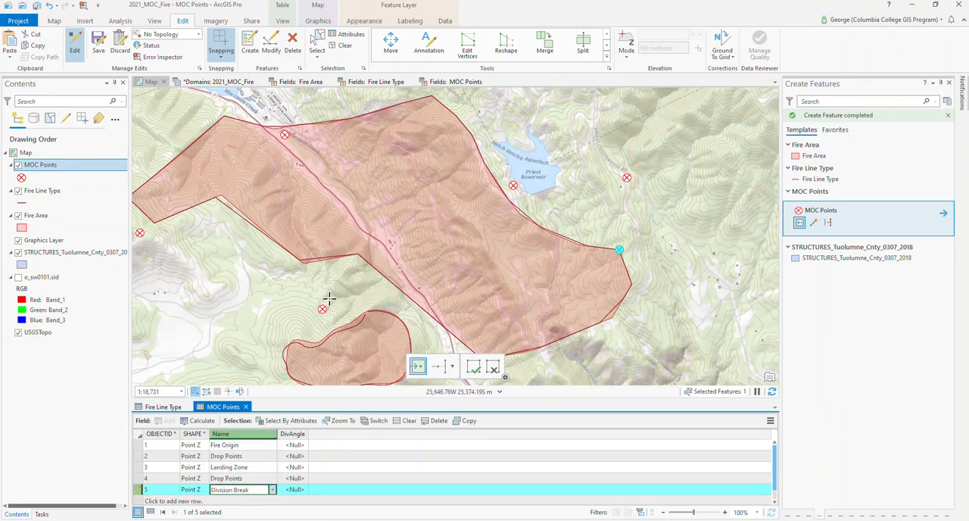
- Place a MOC point at the inward corner of the main fire polygon's southwestern edge and try to set its Name to Division Break
click(356, 255)
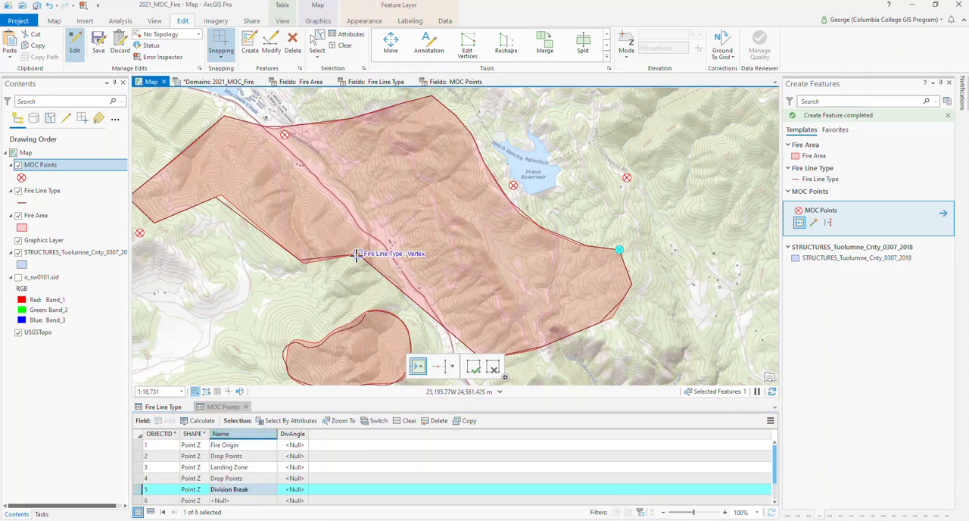
click(239, 502)
click(245, 441)
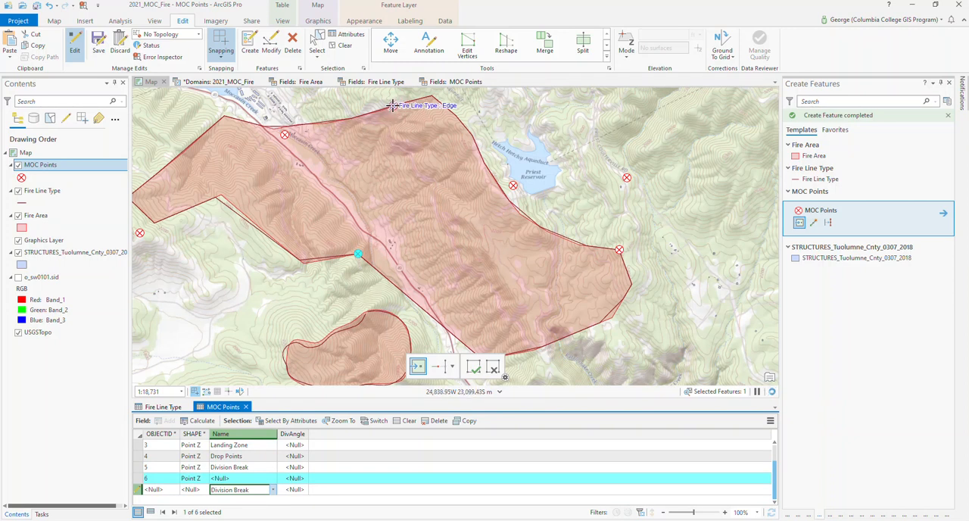
- Place a MOC point snapped to the main fire polygon's northern tip and set its Name to Division Break
click(433, 100)
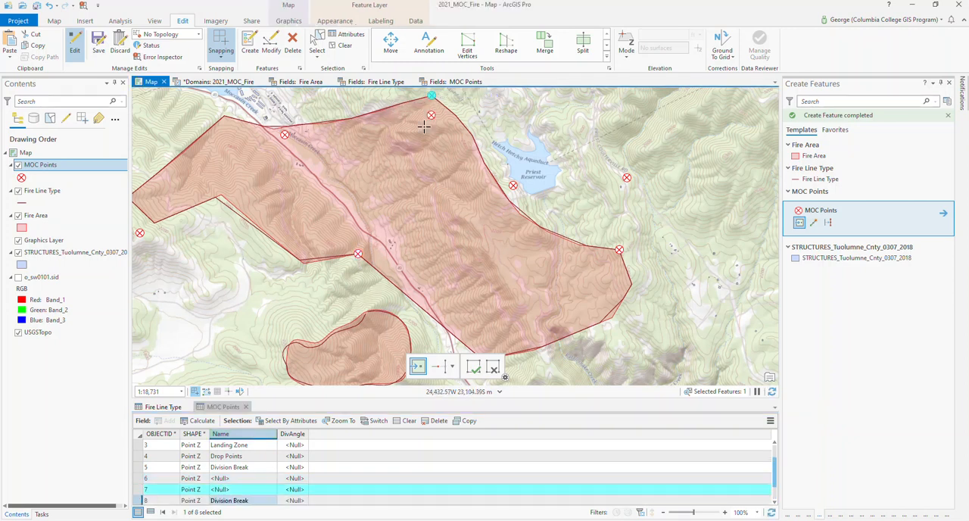
click(220, 494)
click(222, 494)
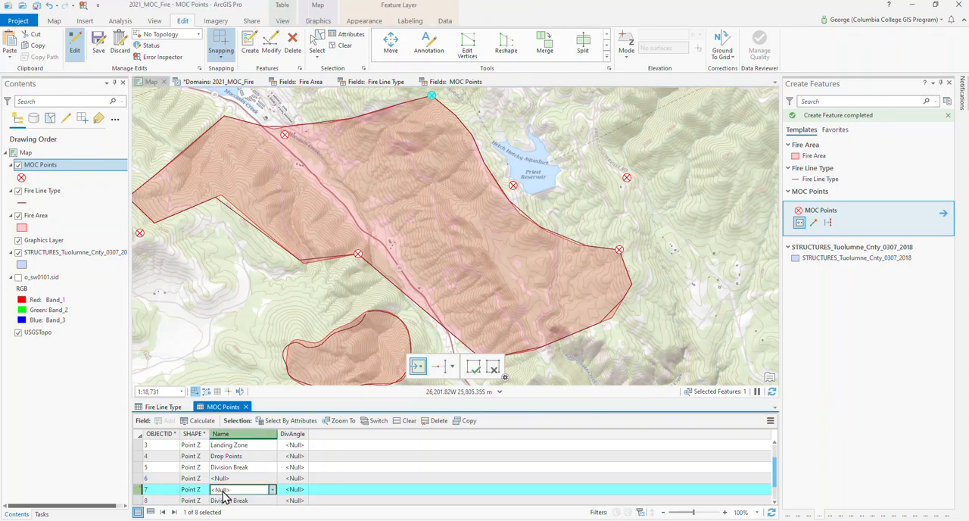
click(242, 441)
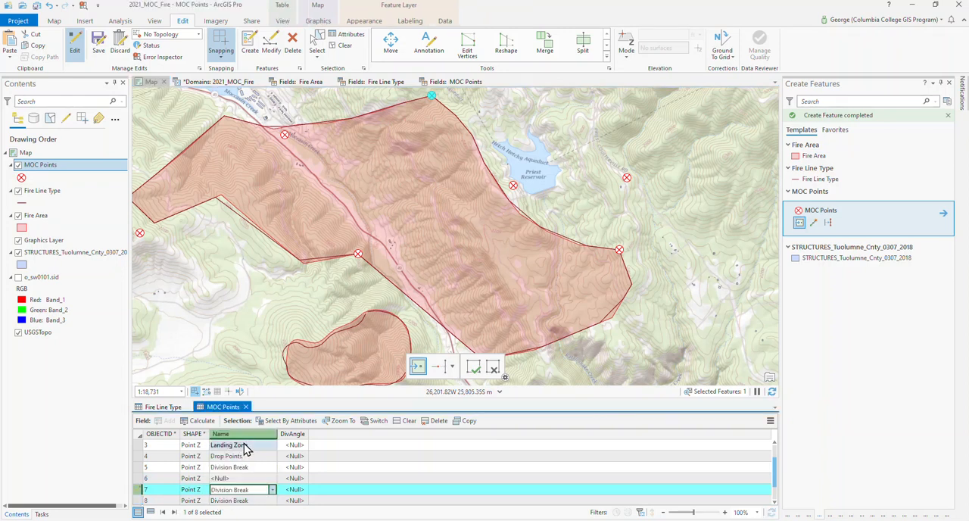
- Set the Name of MOC point 6, at the inward corner of the main fire polygon's southwestern edge, to Division Break
scroll(246, 491, down, 1)
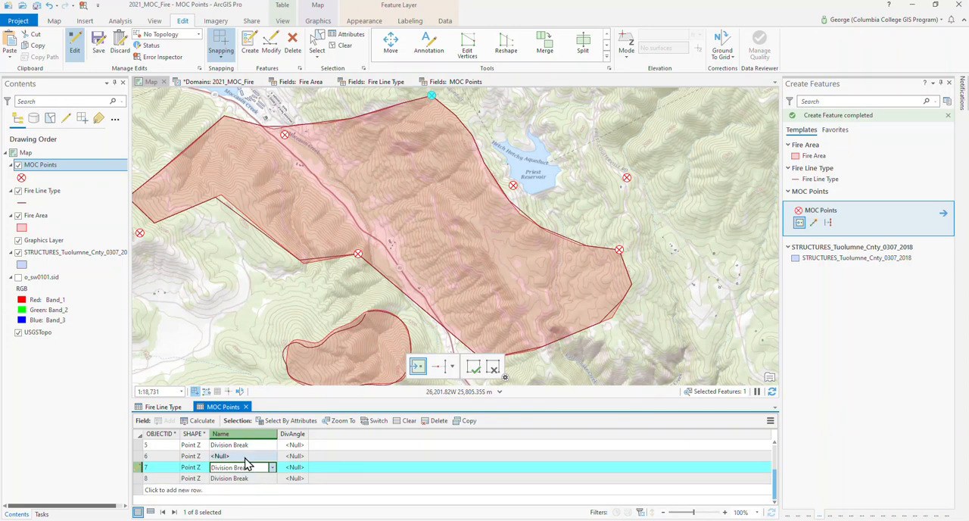
click(138, 457)
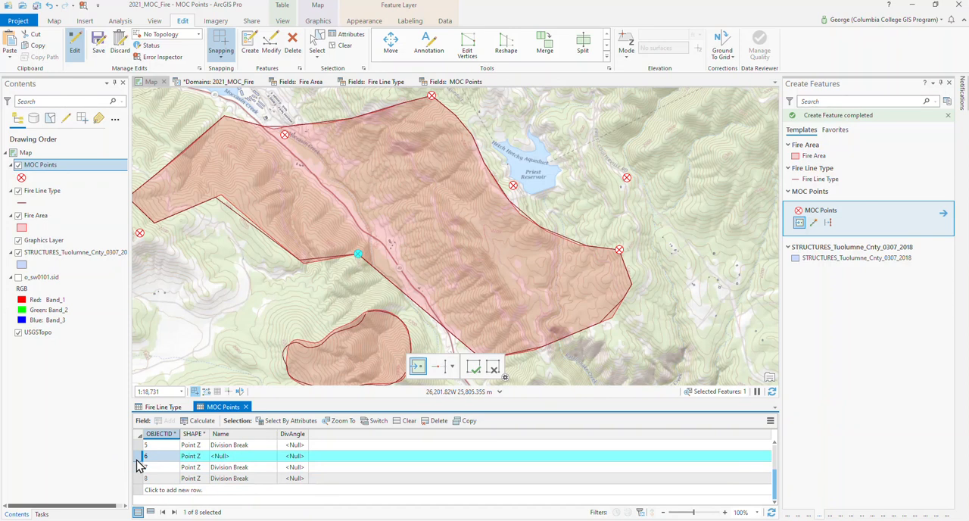
click(242, 457)
click(242, 458)
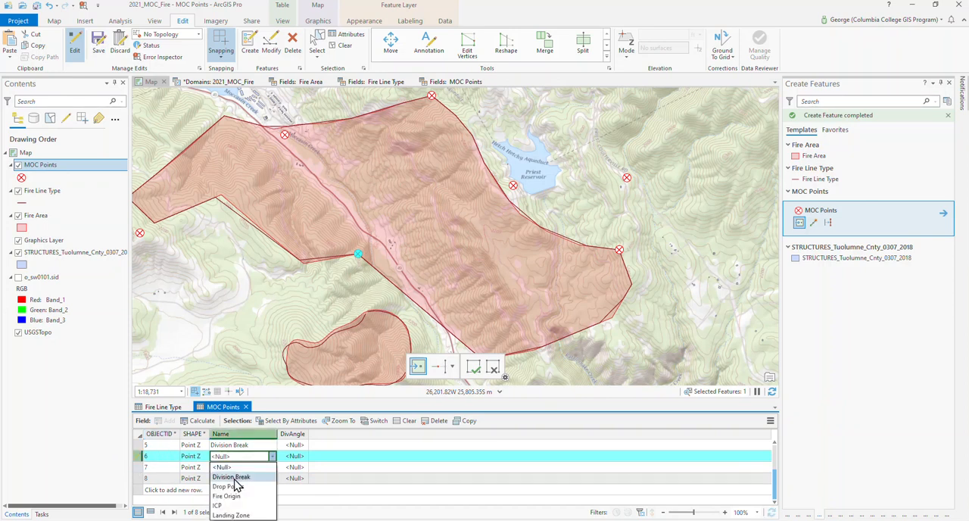
click(240, 476)
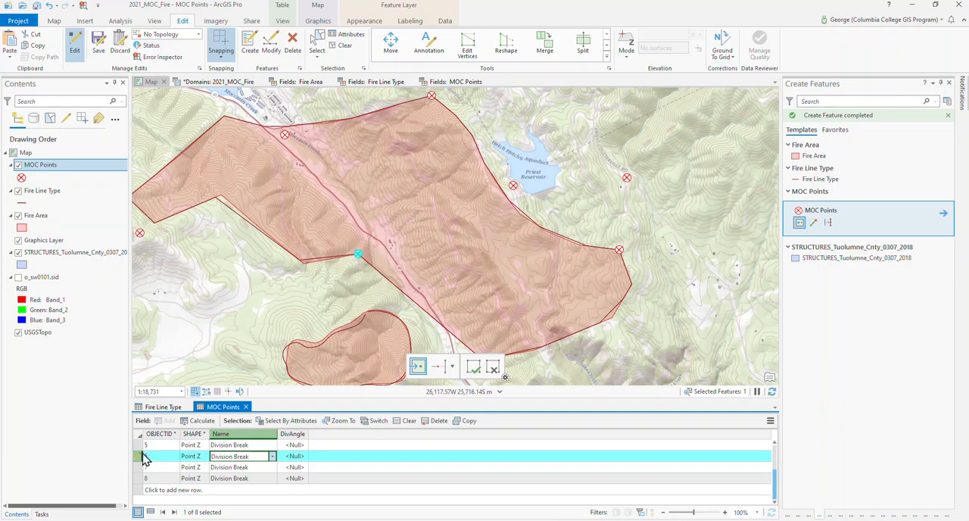
- Select record 7 in the MOC Points table to check which point on the map it belongs to
ctrl+click(140, 467)
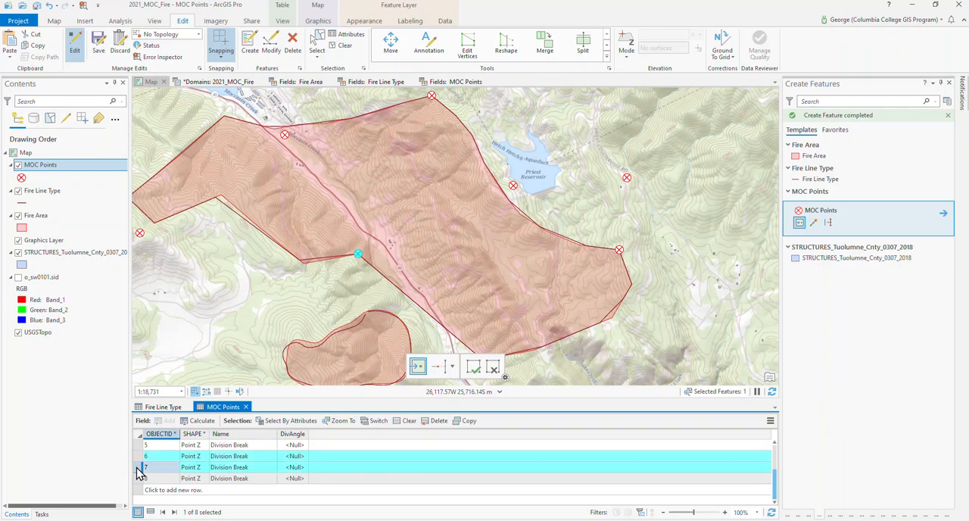
click(140, 469)
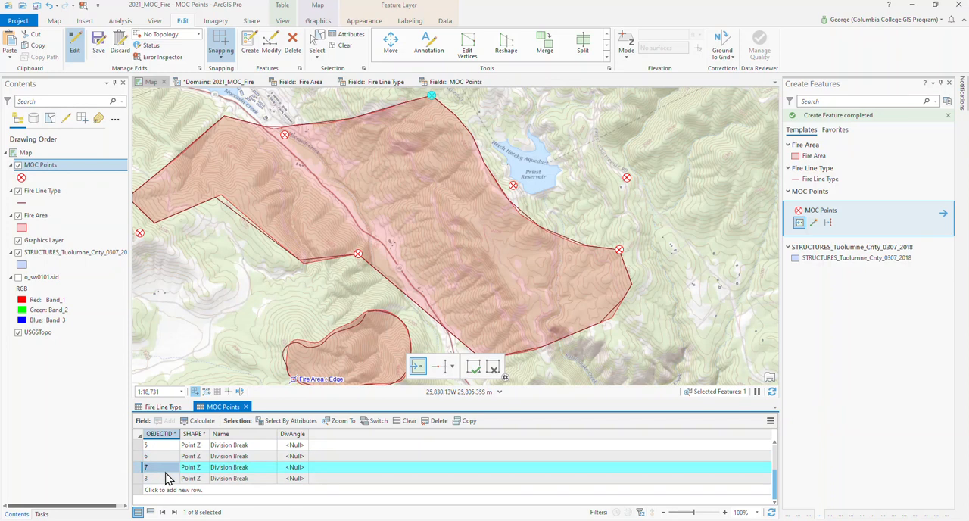
click(230, 478)
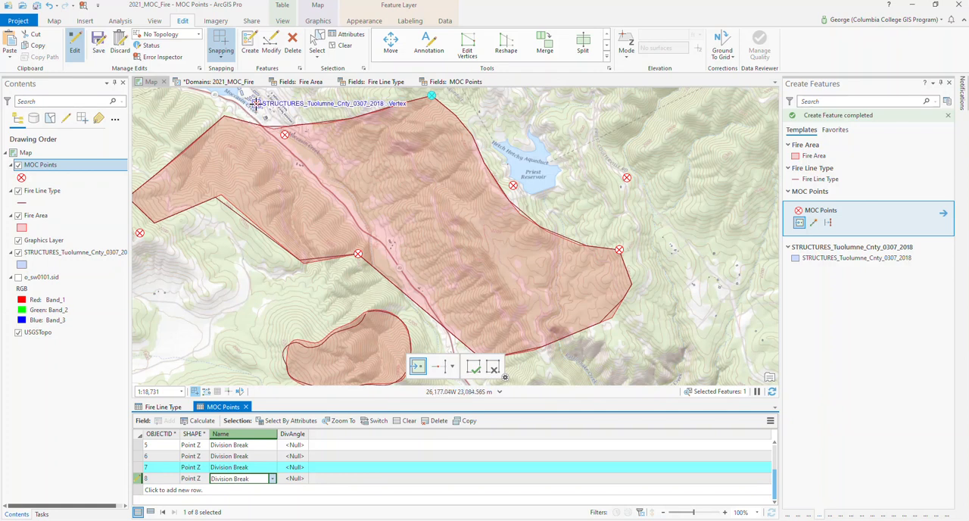
- Place a MOC point among the structures just north of the main fire polygon, near Moccasin Creek, and set its Name to ICP
click(256, 105)
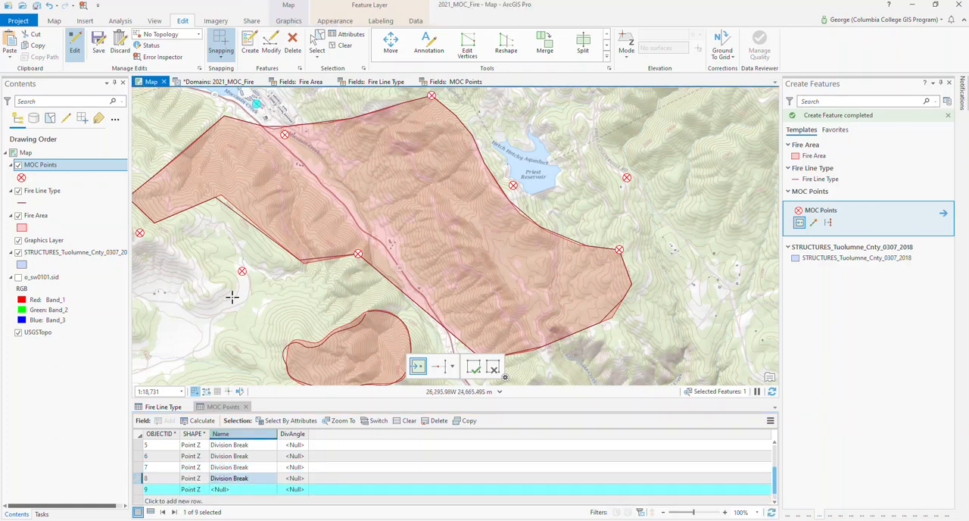
click(233, 491)
click(236, 492)
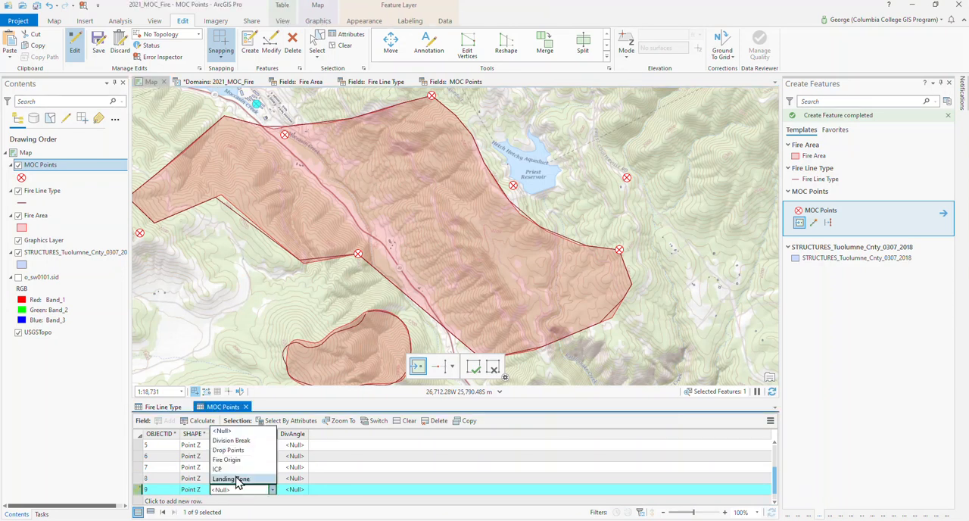
click(235, 469)
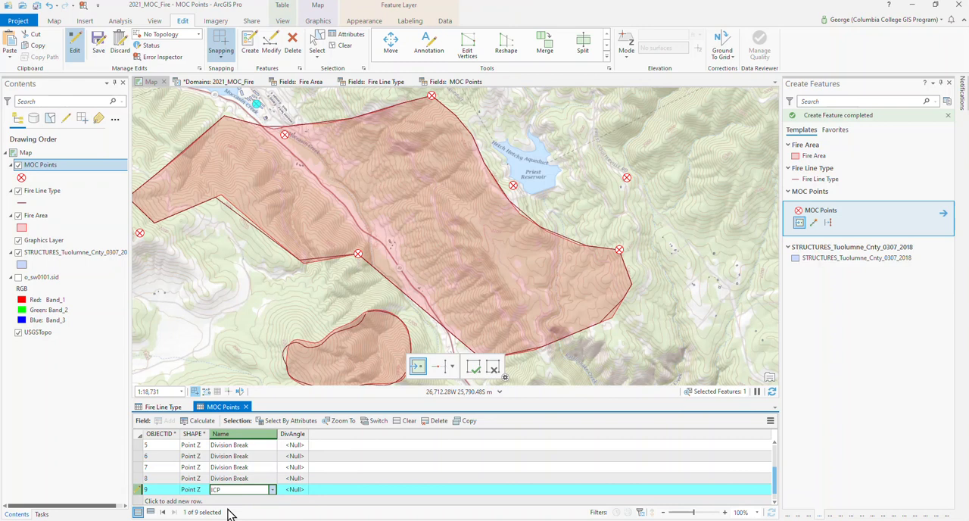
click(233, 503)
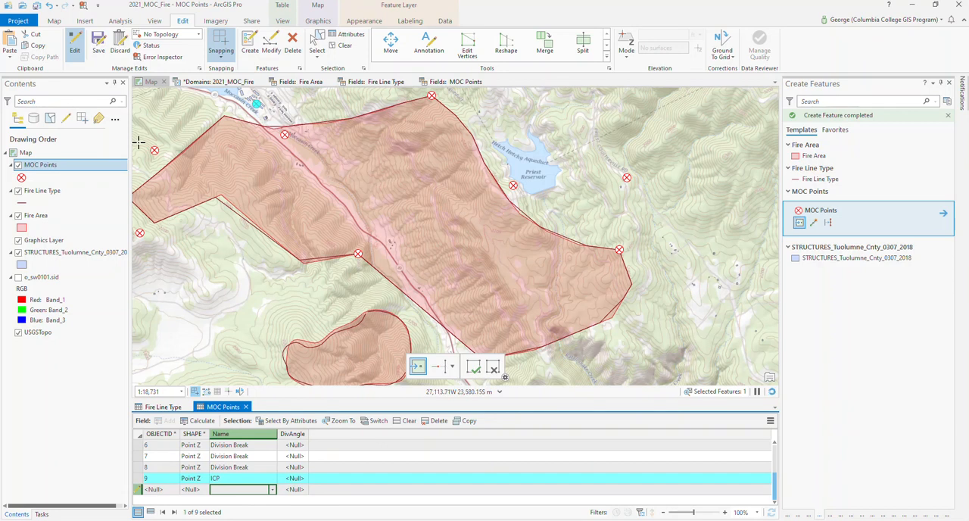
- Turn off editing and save the edits made to the MOC points
click(74, 50)
click(97, 39)
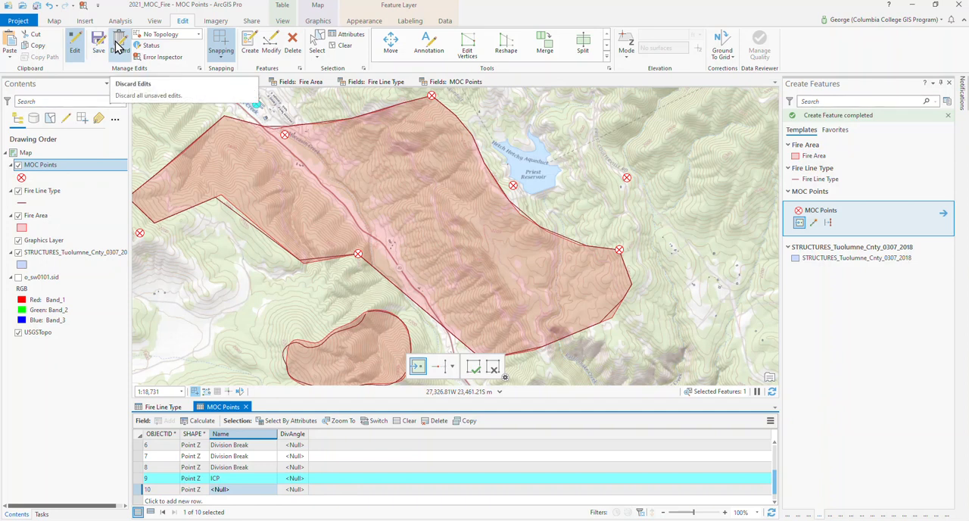
click(76, 43)
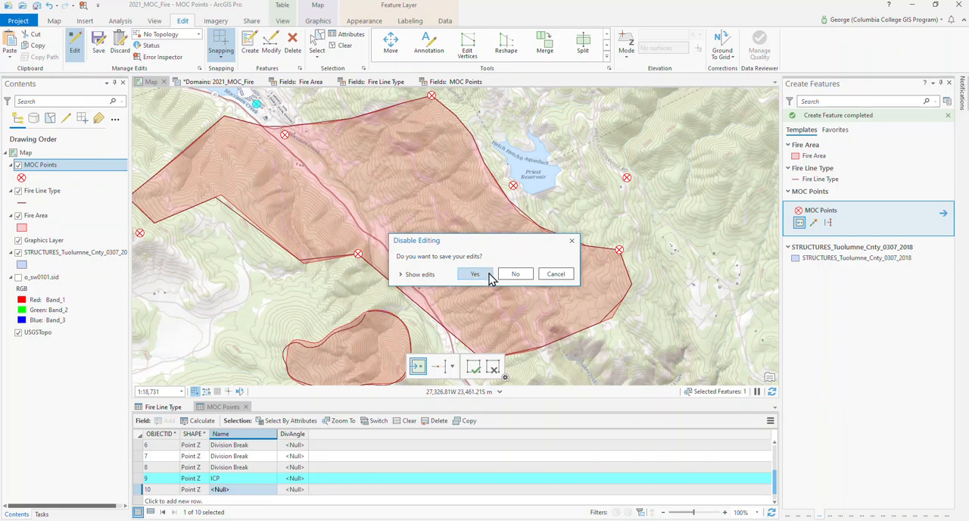
click(475, 274)
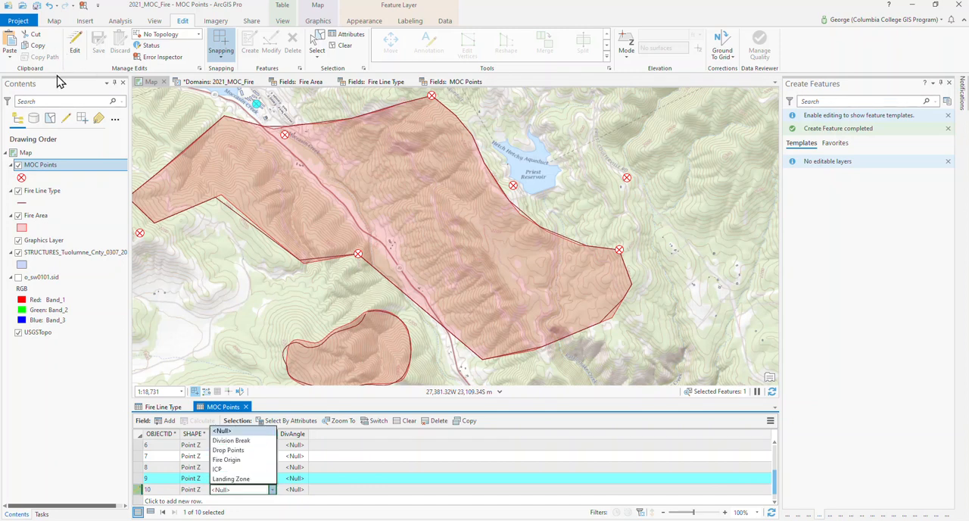
- Bring both fire polygons and all surrounding MOC points into view on the map at a scale of about 1:29,267
click(56, 24)
click(55, 23)
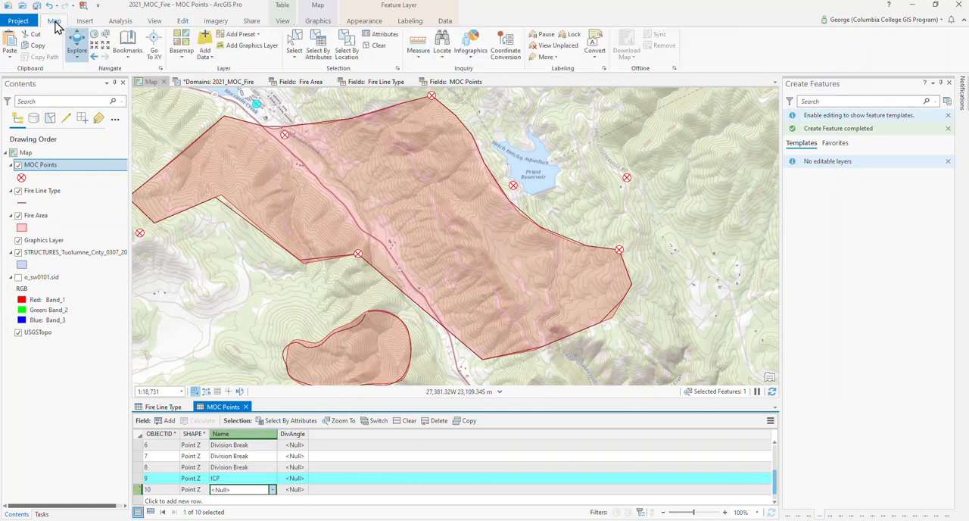
scroll(338, 234, down, 2)
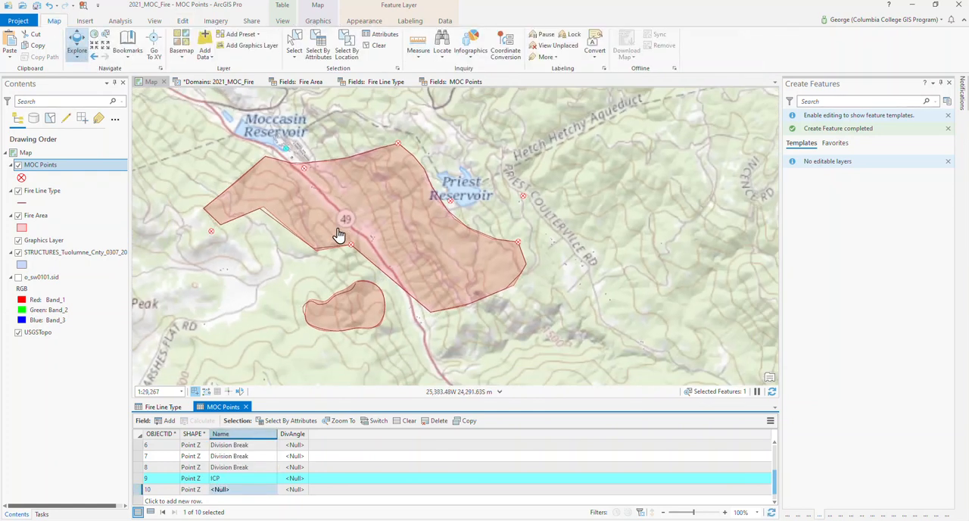
scroll(396, 237, up, 1)
drag(397, 237, 419, 236)
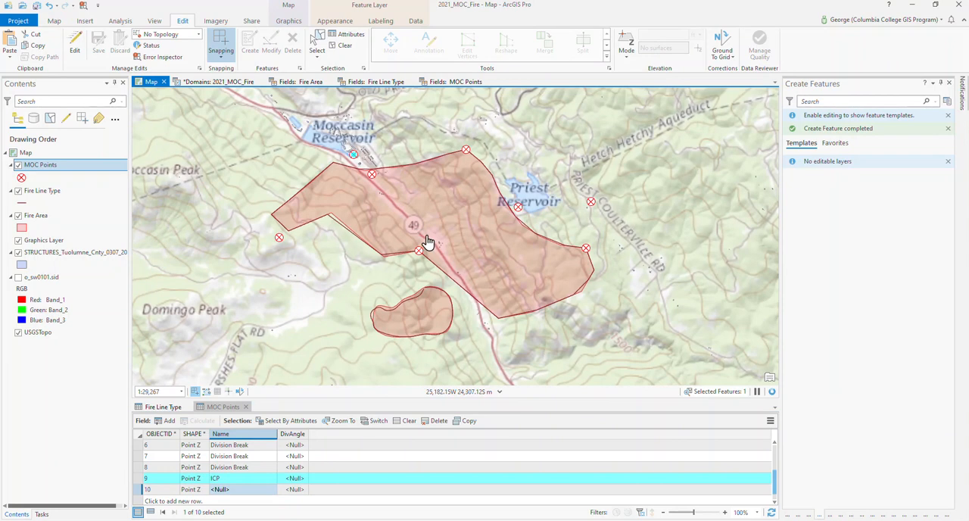